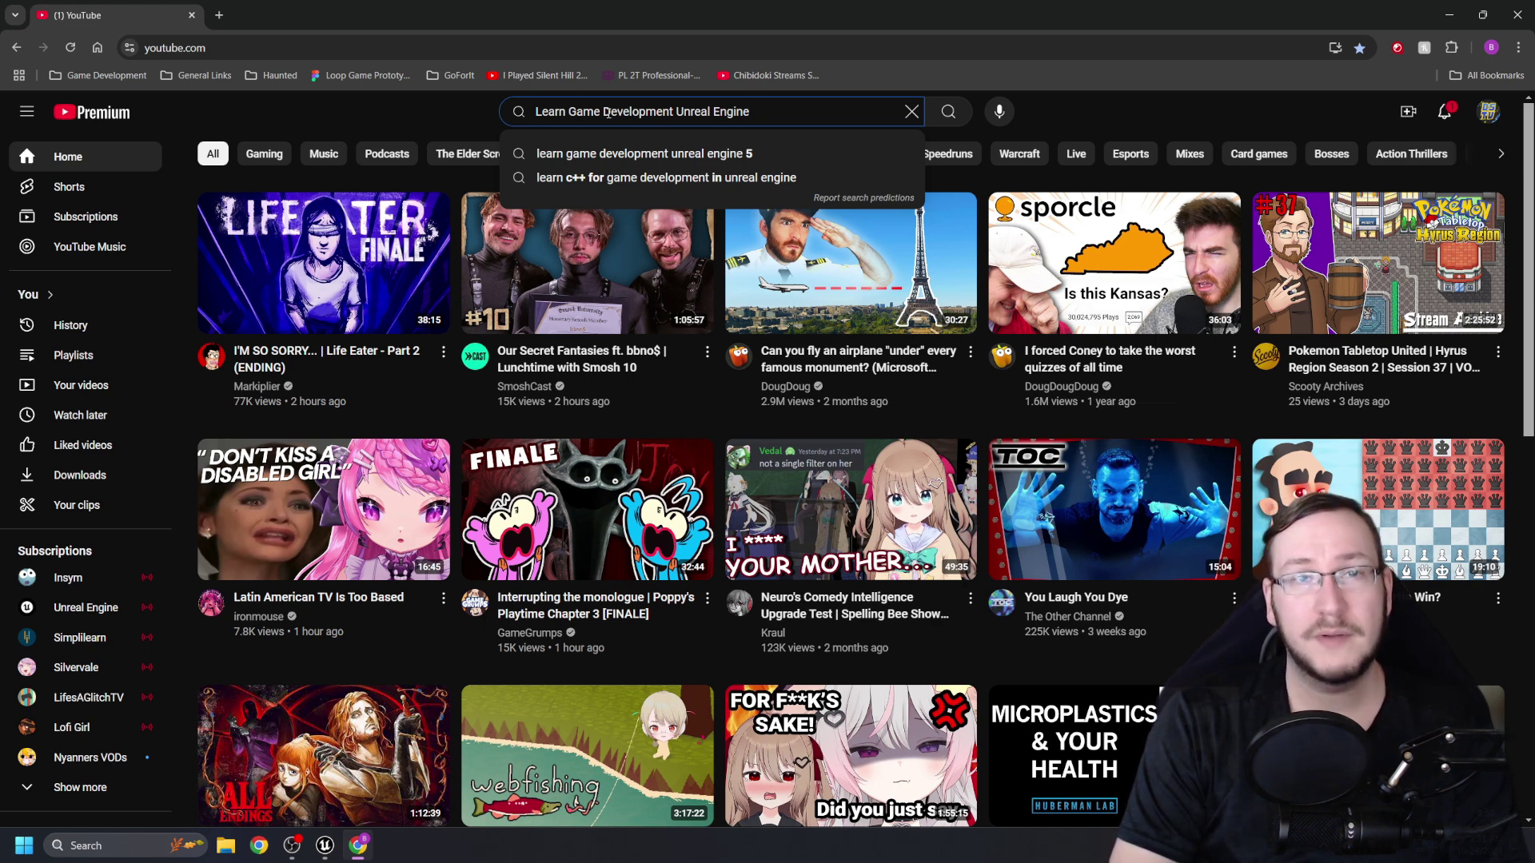
# Search YouTube for 'Learn Game Development Unreal Engine'.
pyautogui.press('Return')
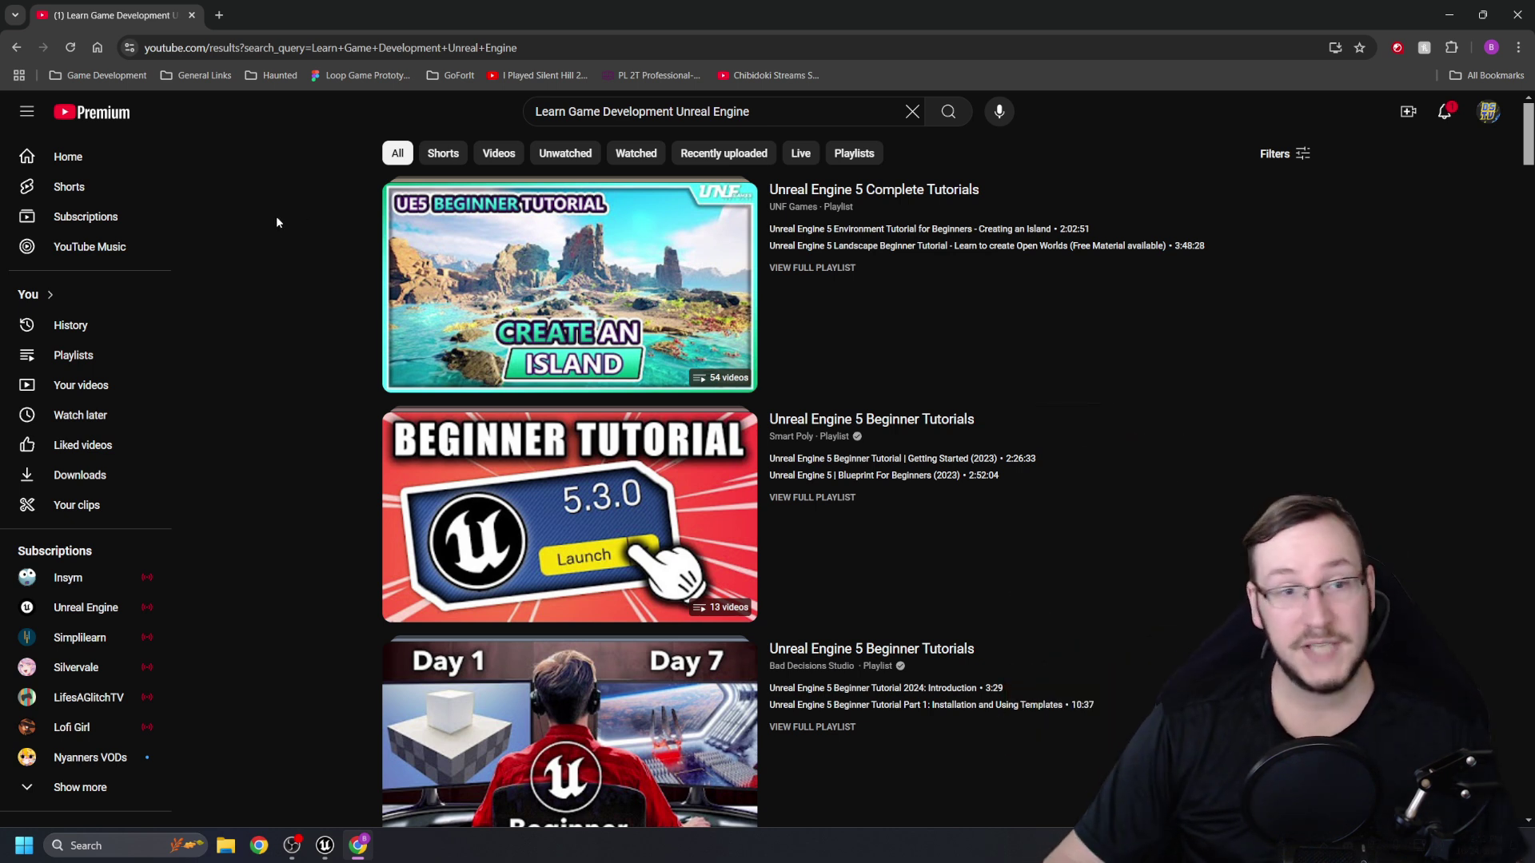
# Scroll through the Unreal Engine tutorial playlist results.
pyautogui.scroll(-1, 288, 305)
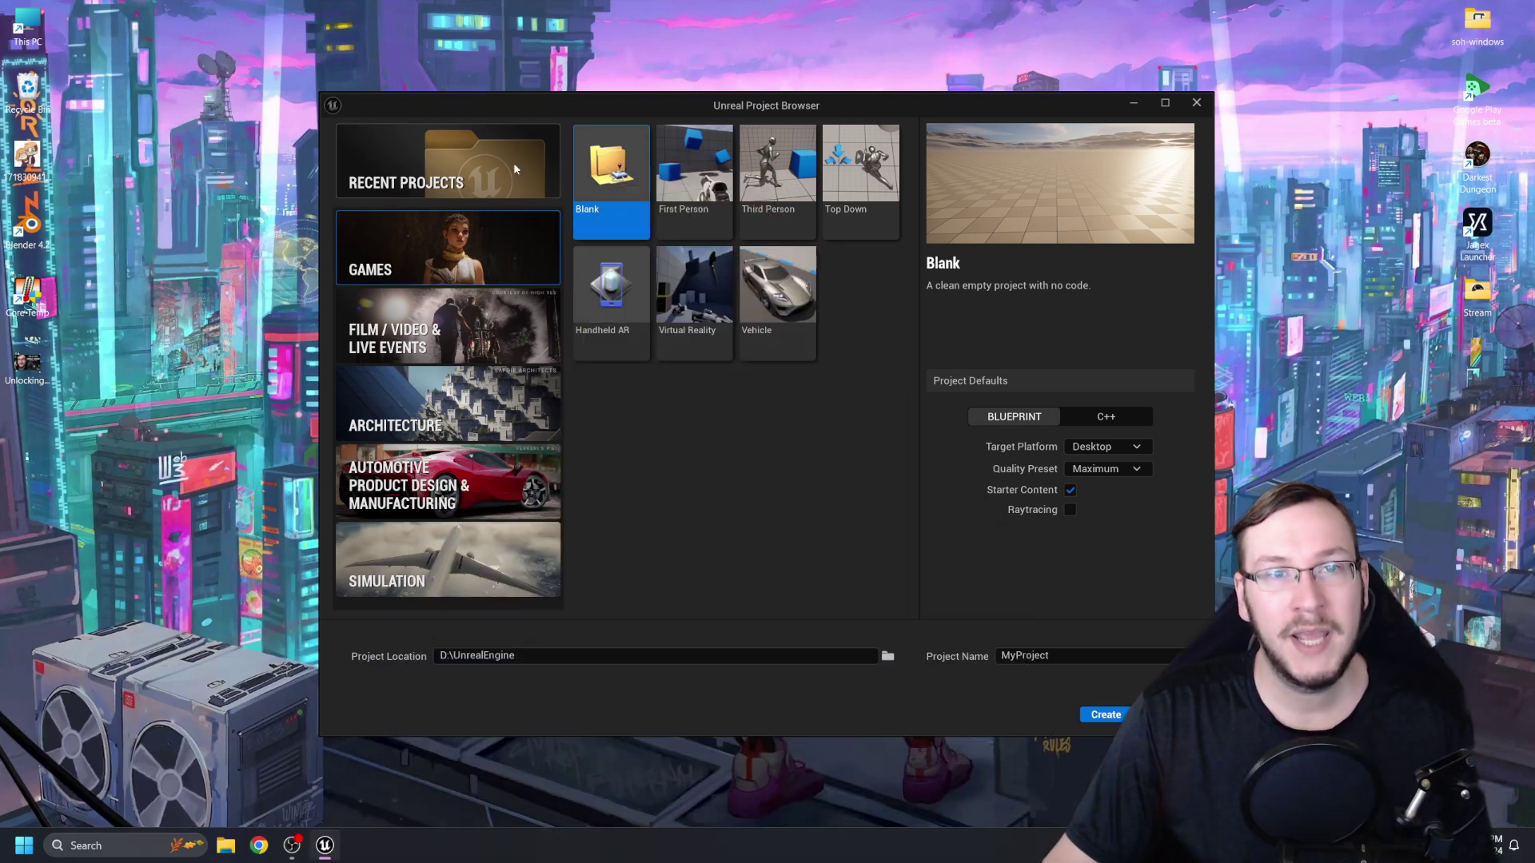
# Pick the First Person template in the Games category of the Project Browser.
pyautogui.click(689, 223)
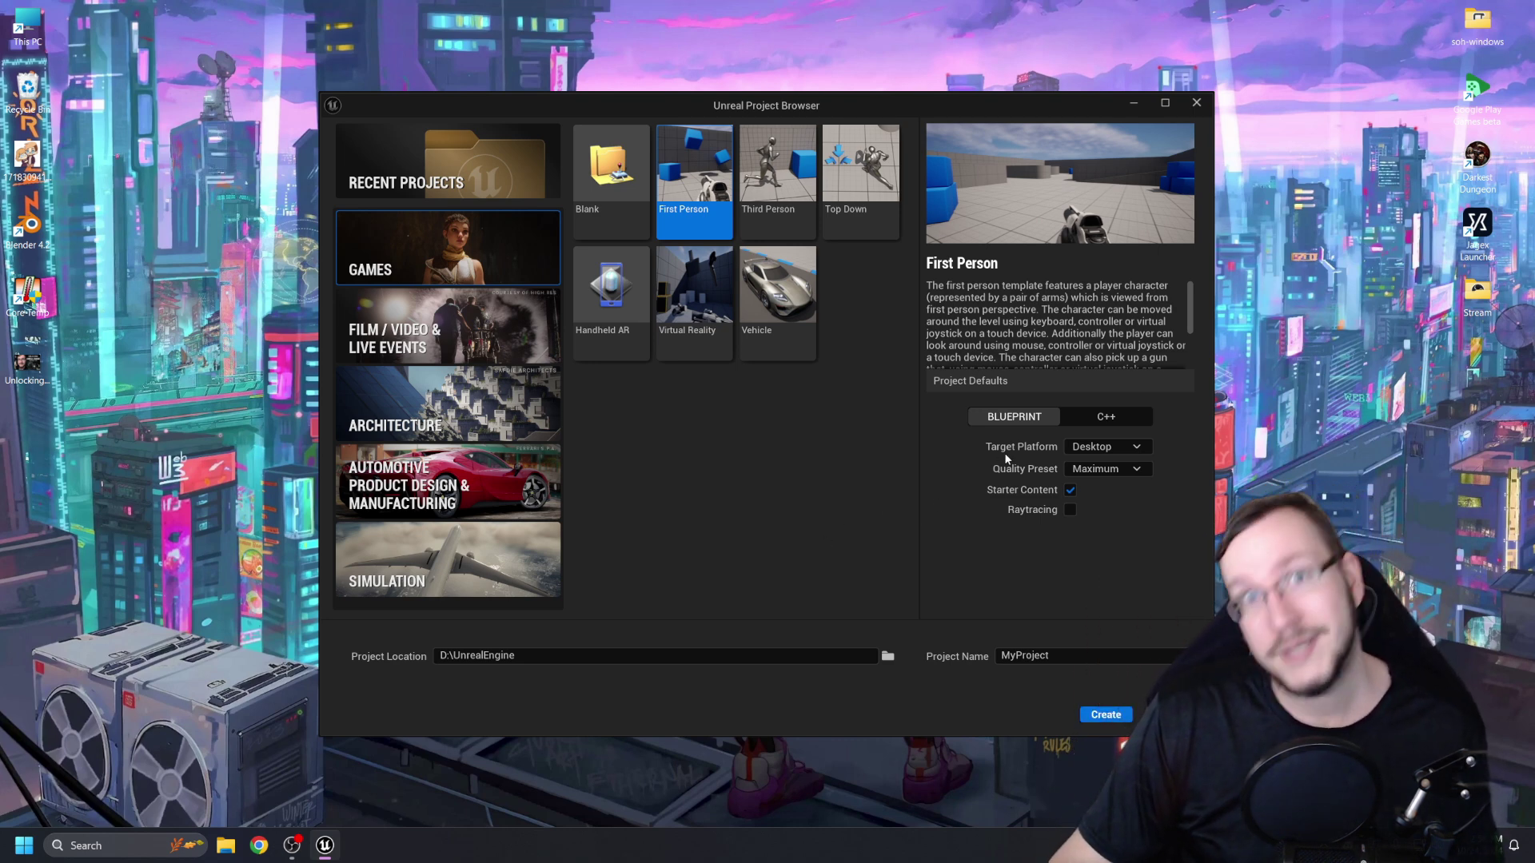
# Name the First Person project 'UUE' and create it with Starter Content.
pyautogui.moveTo(1010, 474)
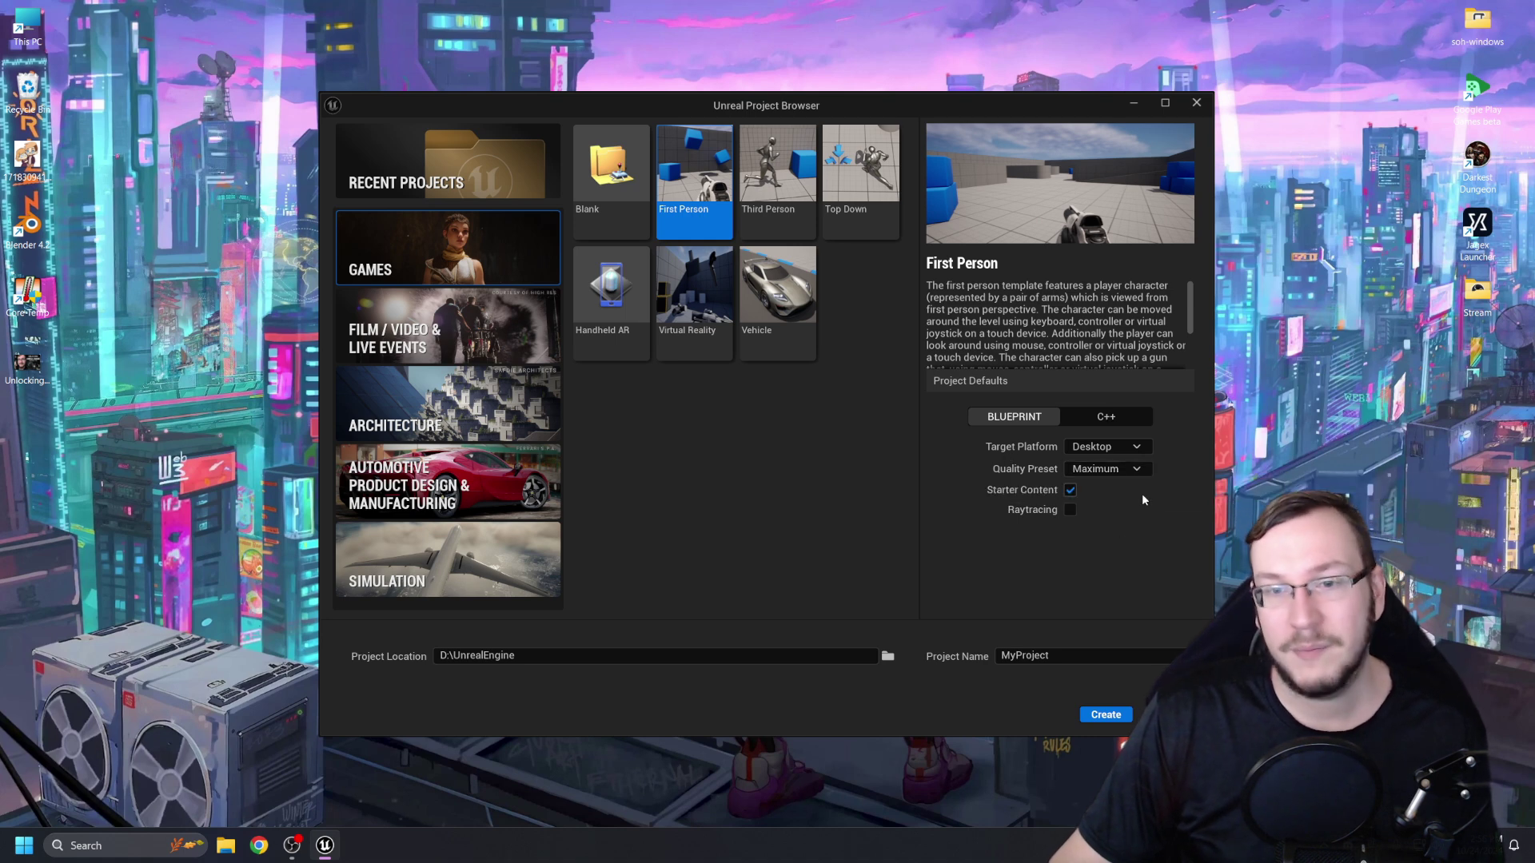
pyautogui.click(1072, 491)
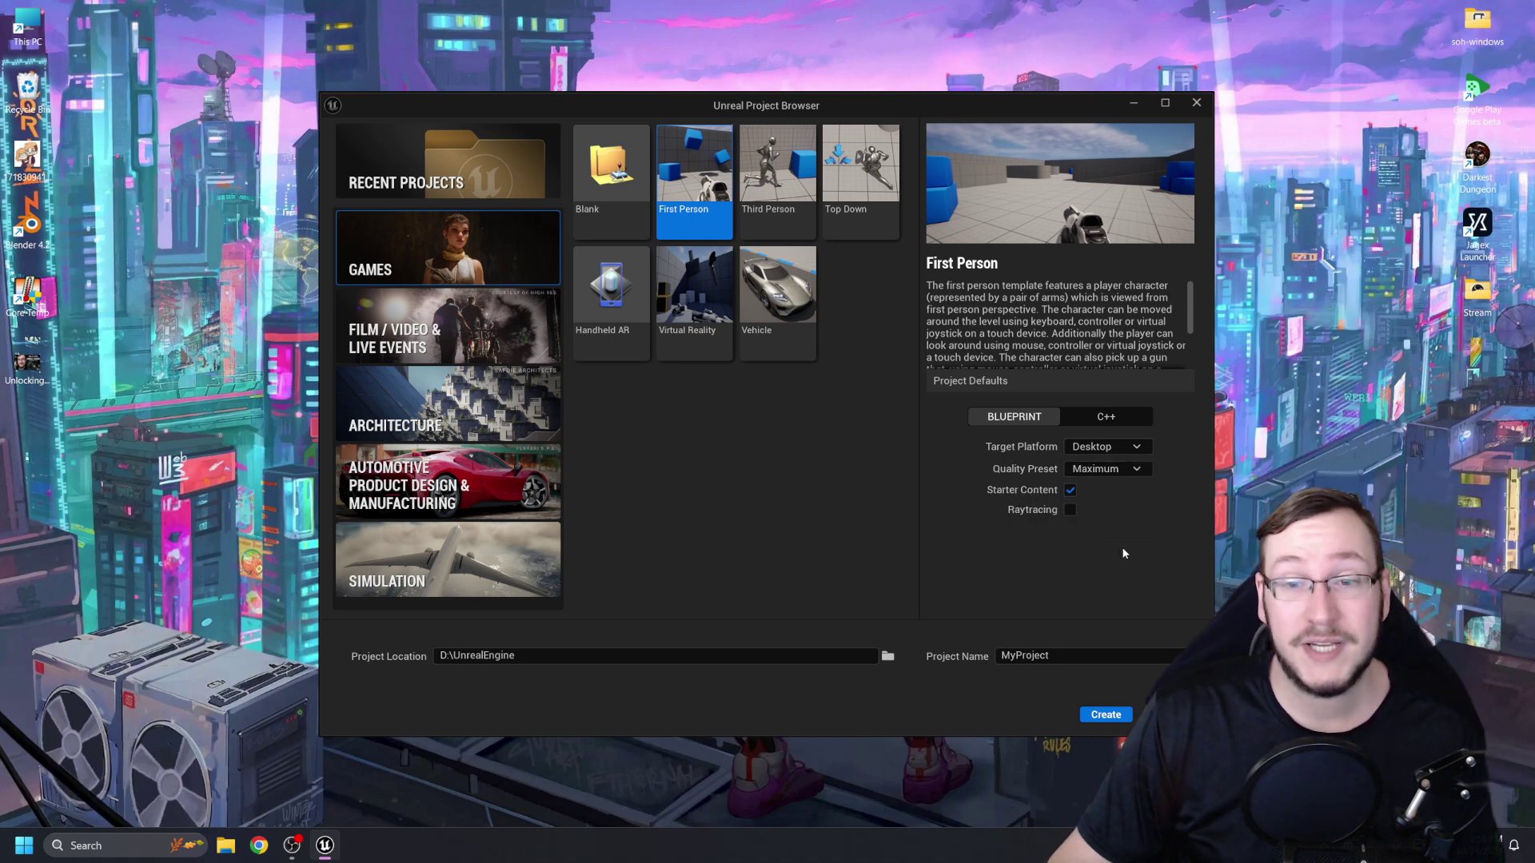
pyautogui.doubleClick(1072, 660)
pyautogui.press('BackSpace')
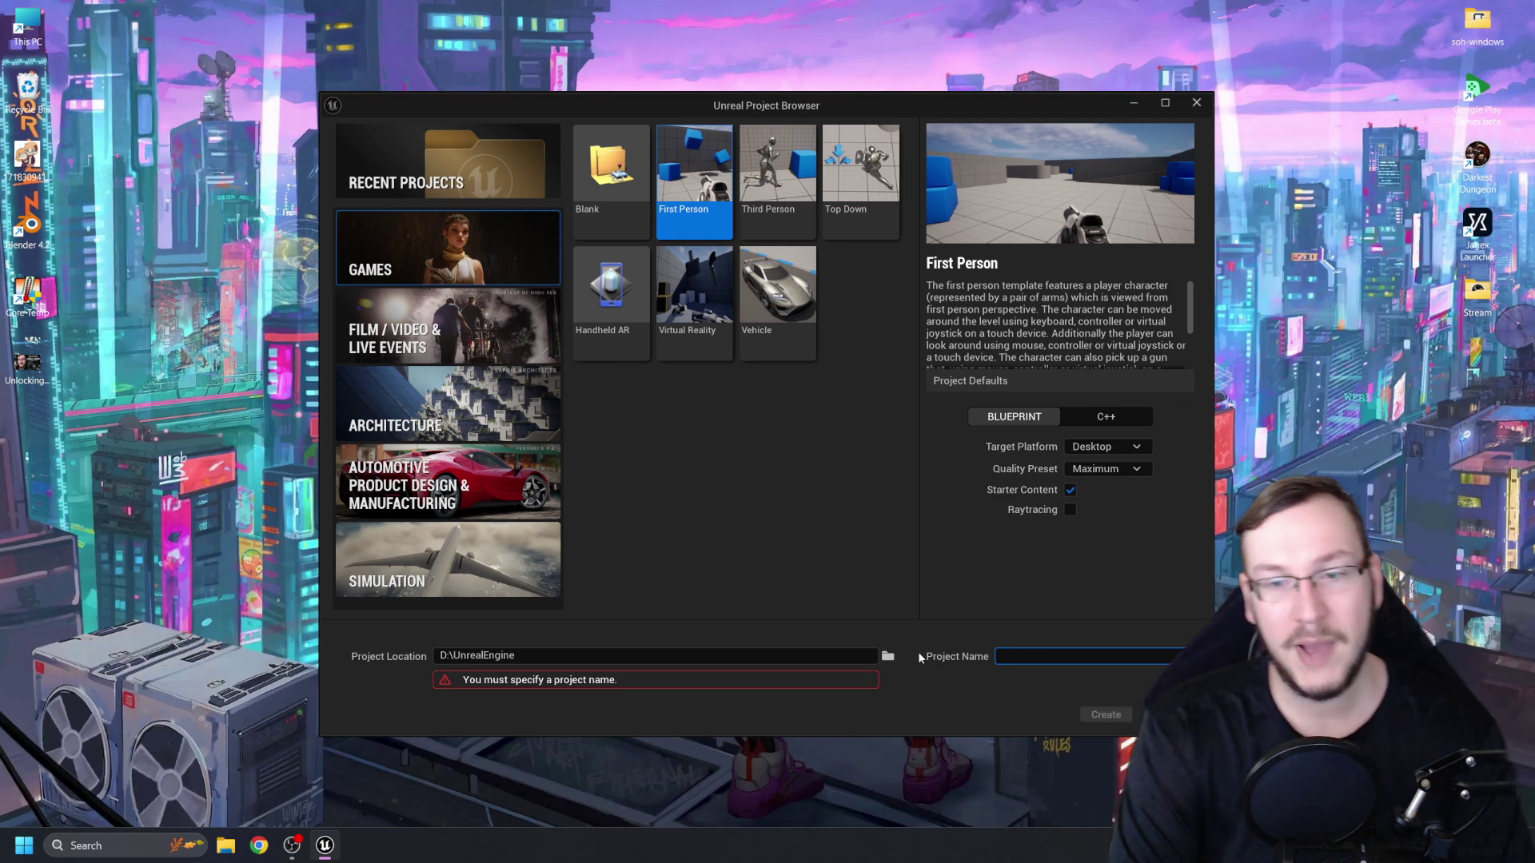
pyautogui.write('UUE')
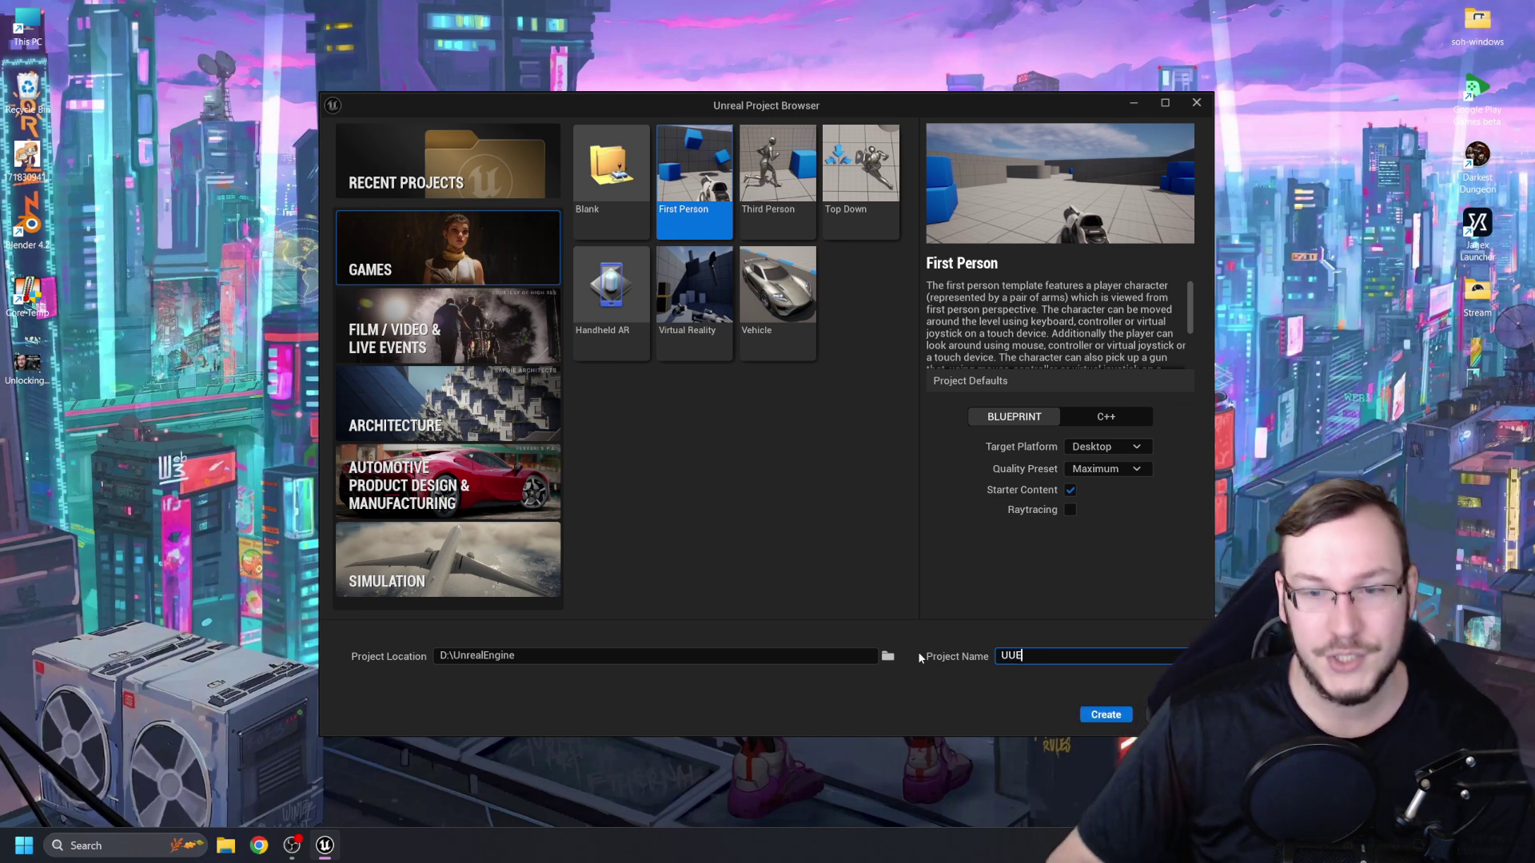
pyautogui.click(1107, 715)
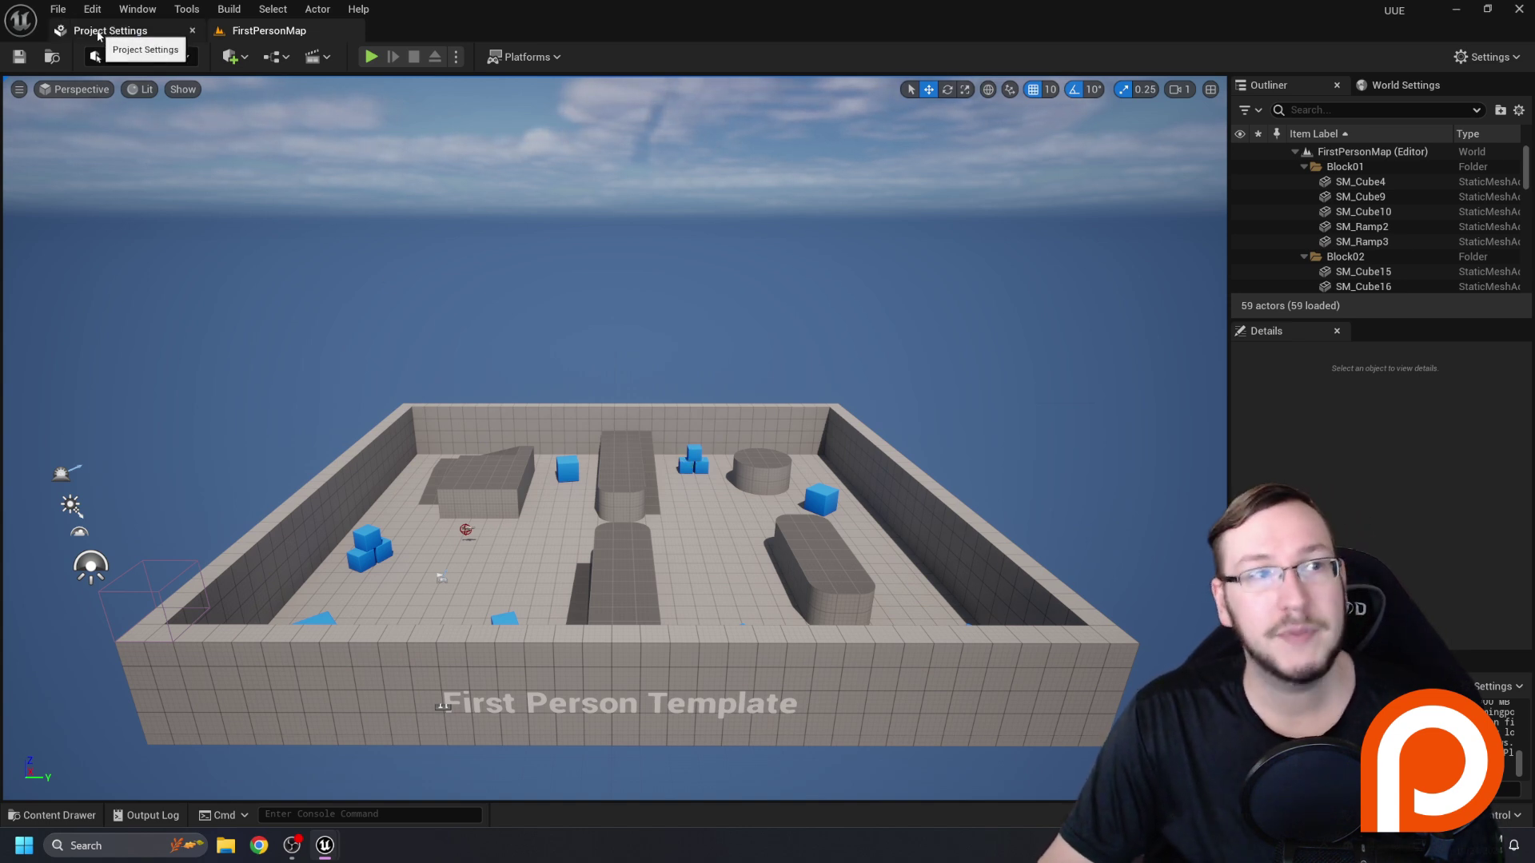
# Show Project Settings on the Project - Description page and check the Edit menu entry.
pyautogui.click(100, 34)
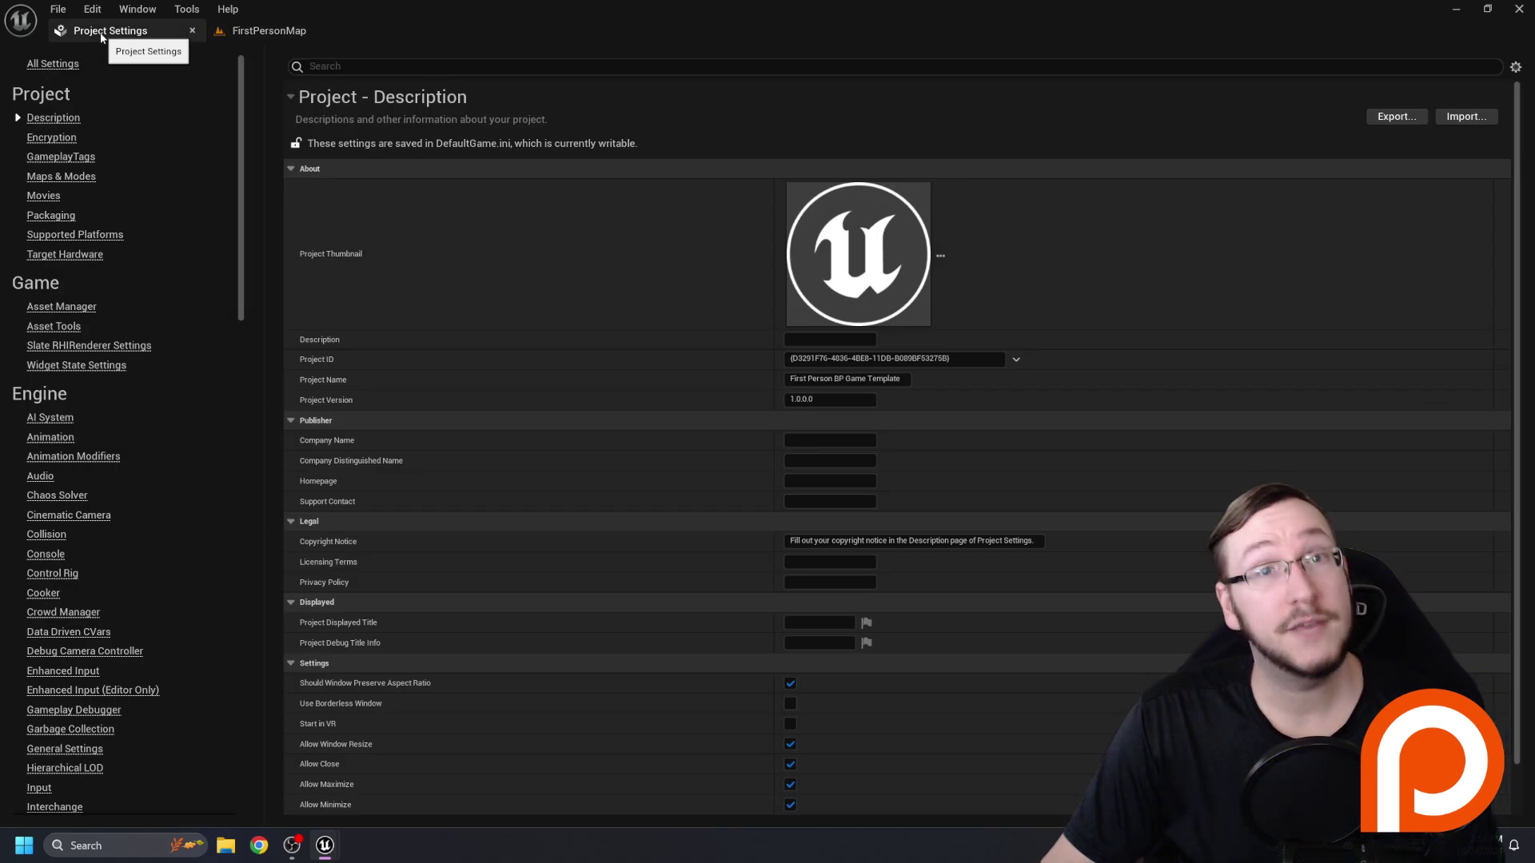
pyautogui.click(95, 8)
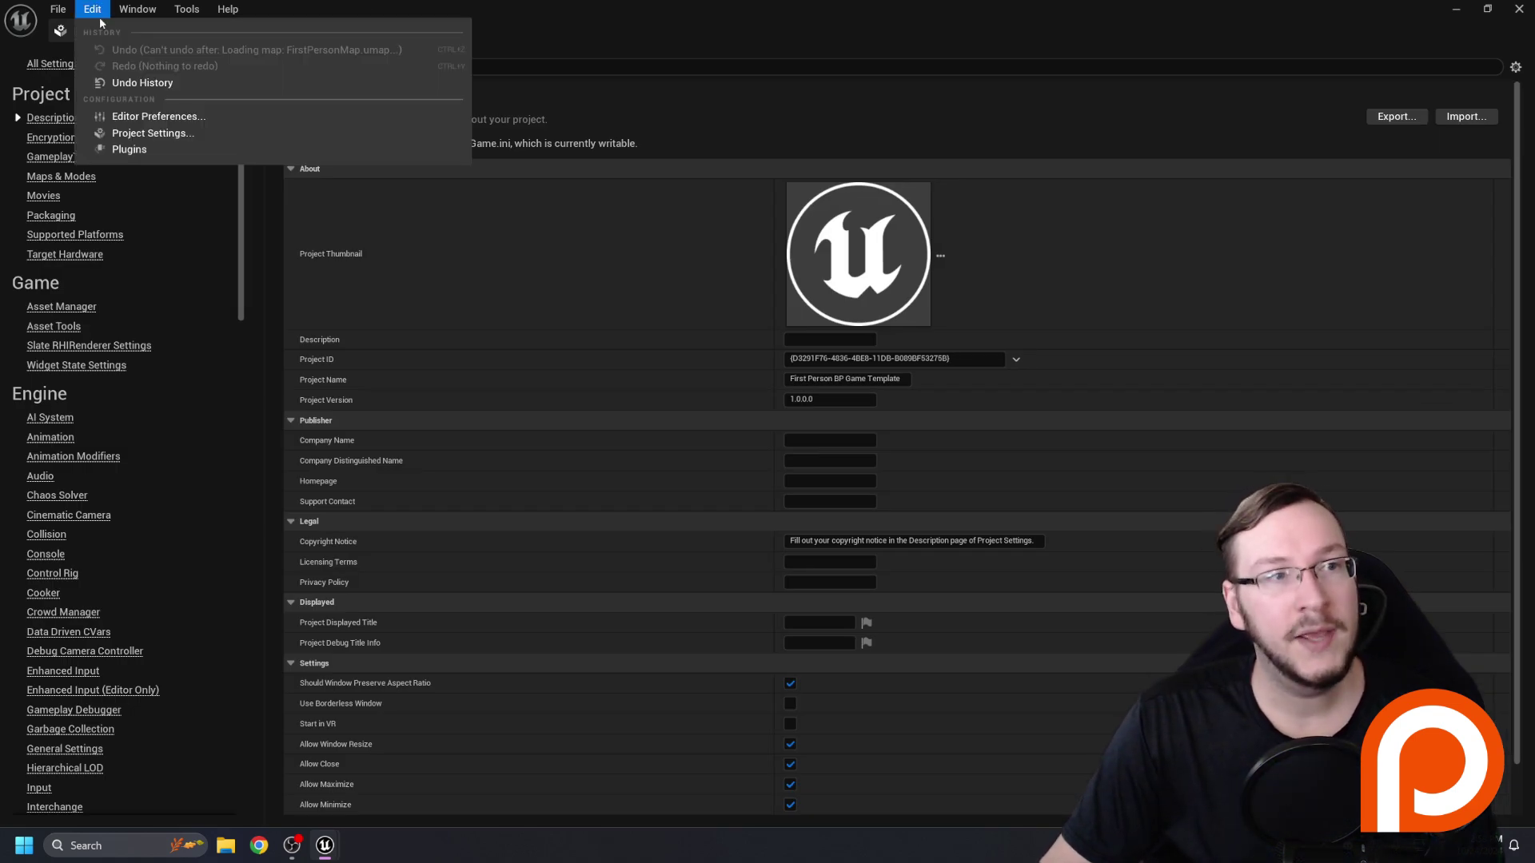
pyautogui.press('Escape')
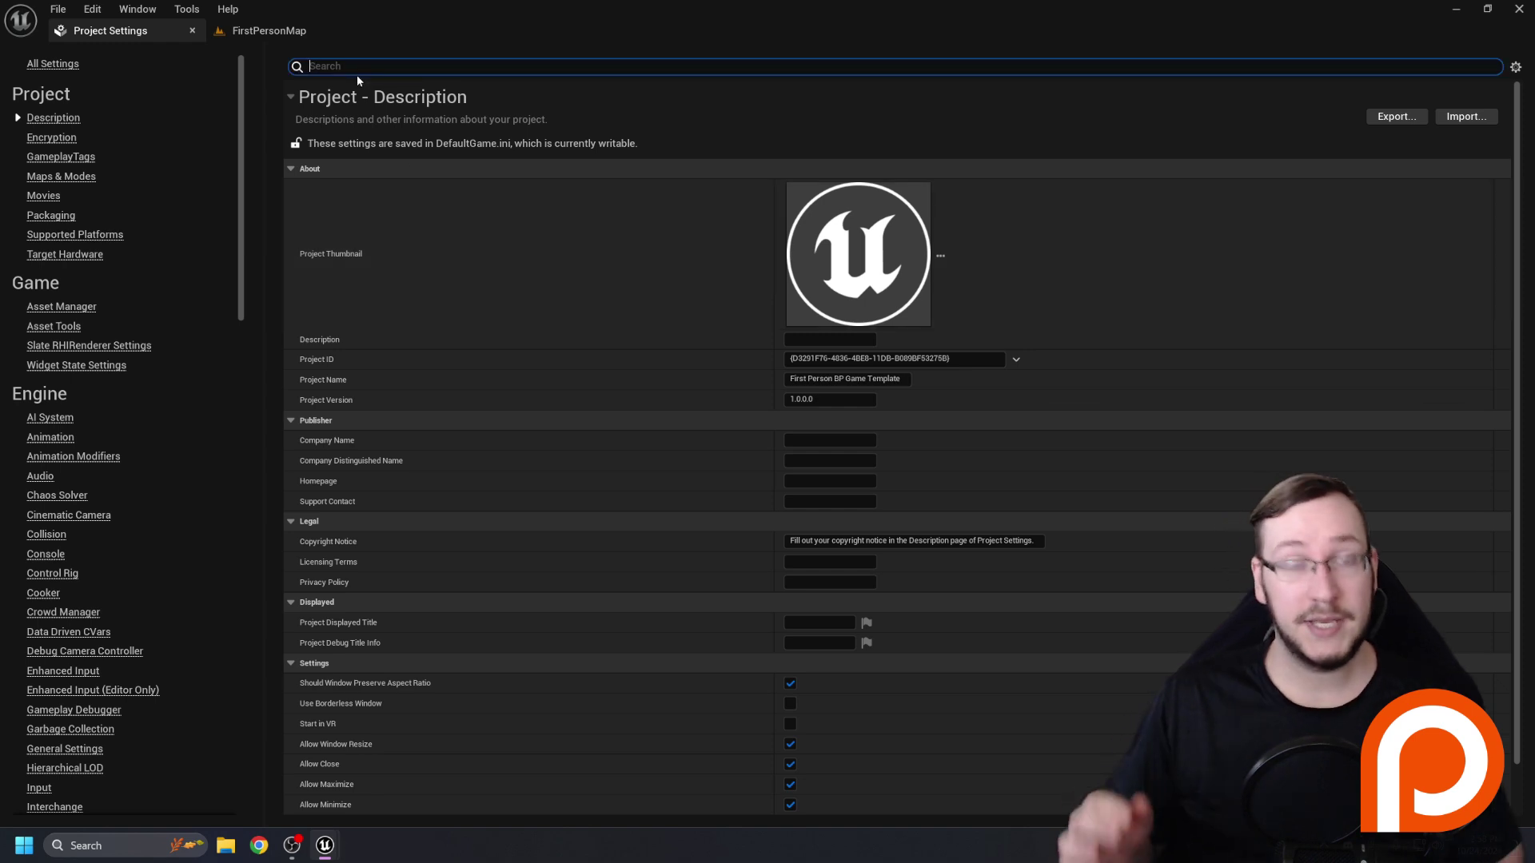
# Enable Use Fixed Frame Rate at 30 fps, filter settings for 'Motion', then return to FirstPersonMap.
pyautogui.write('Frame')
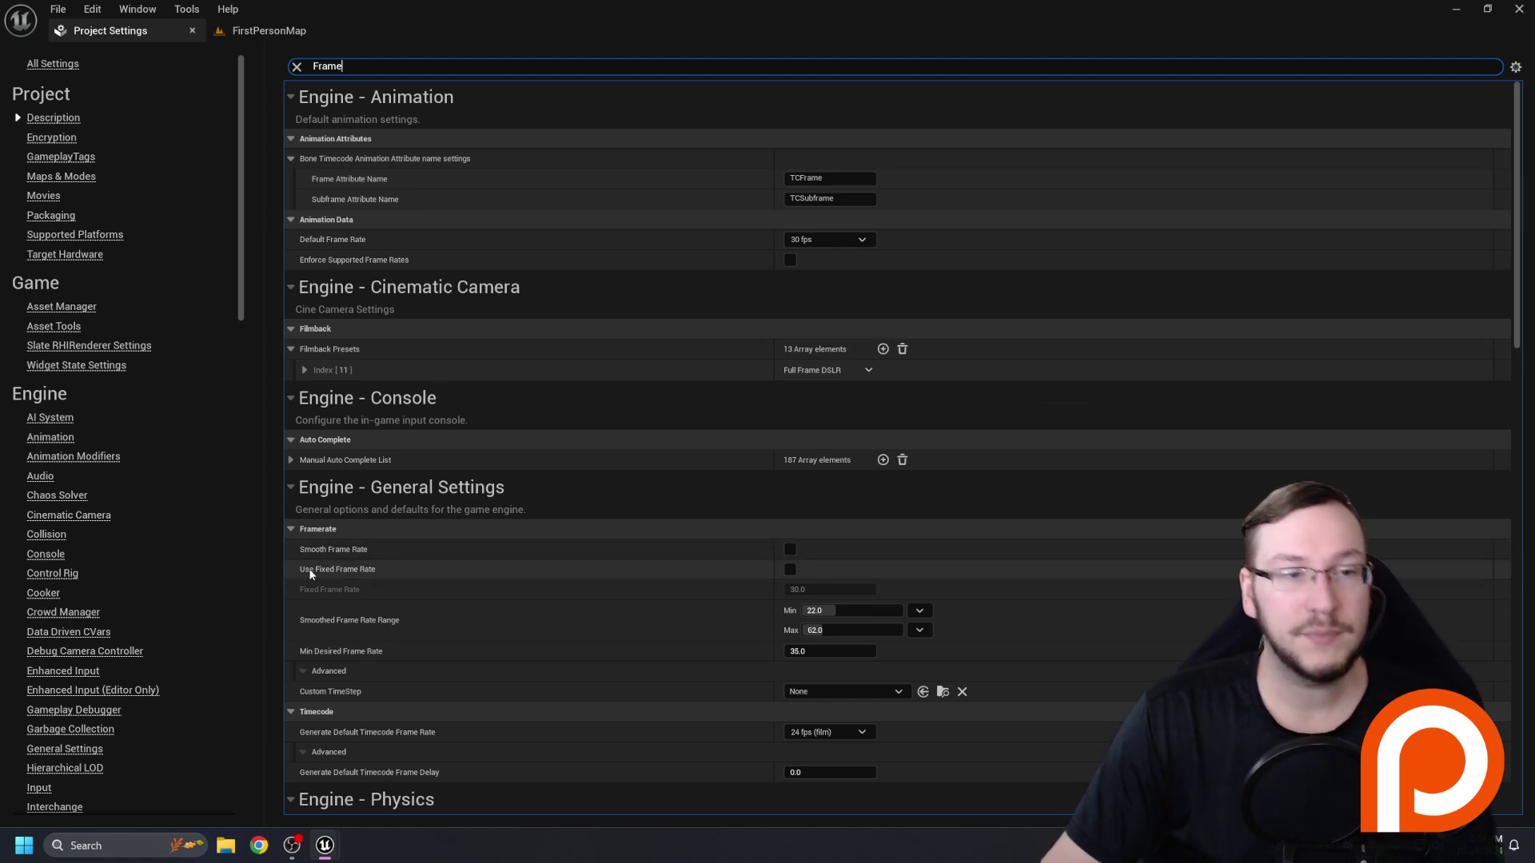
pyautogui.click(791, 569)
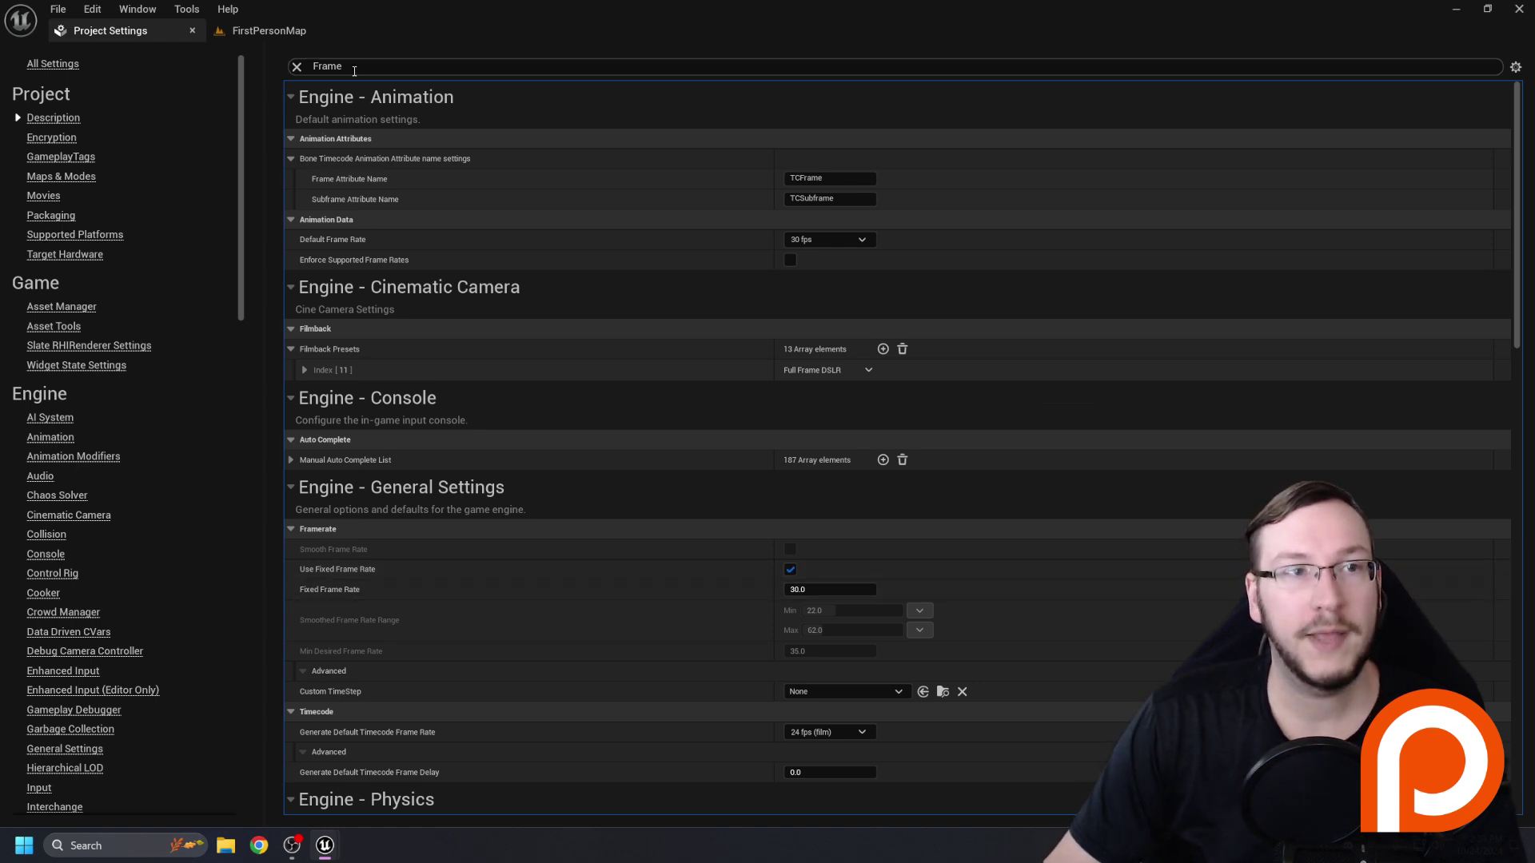
pyautogui.write('Motion')
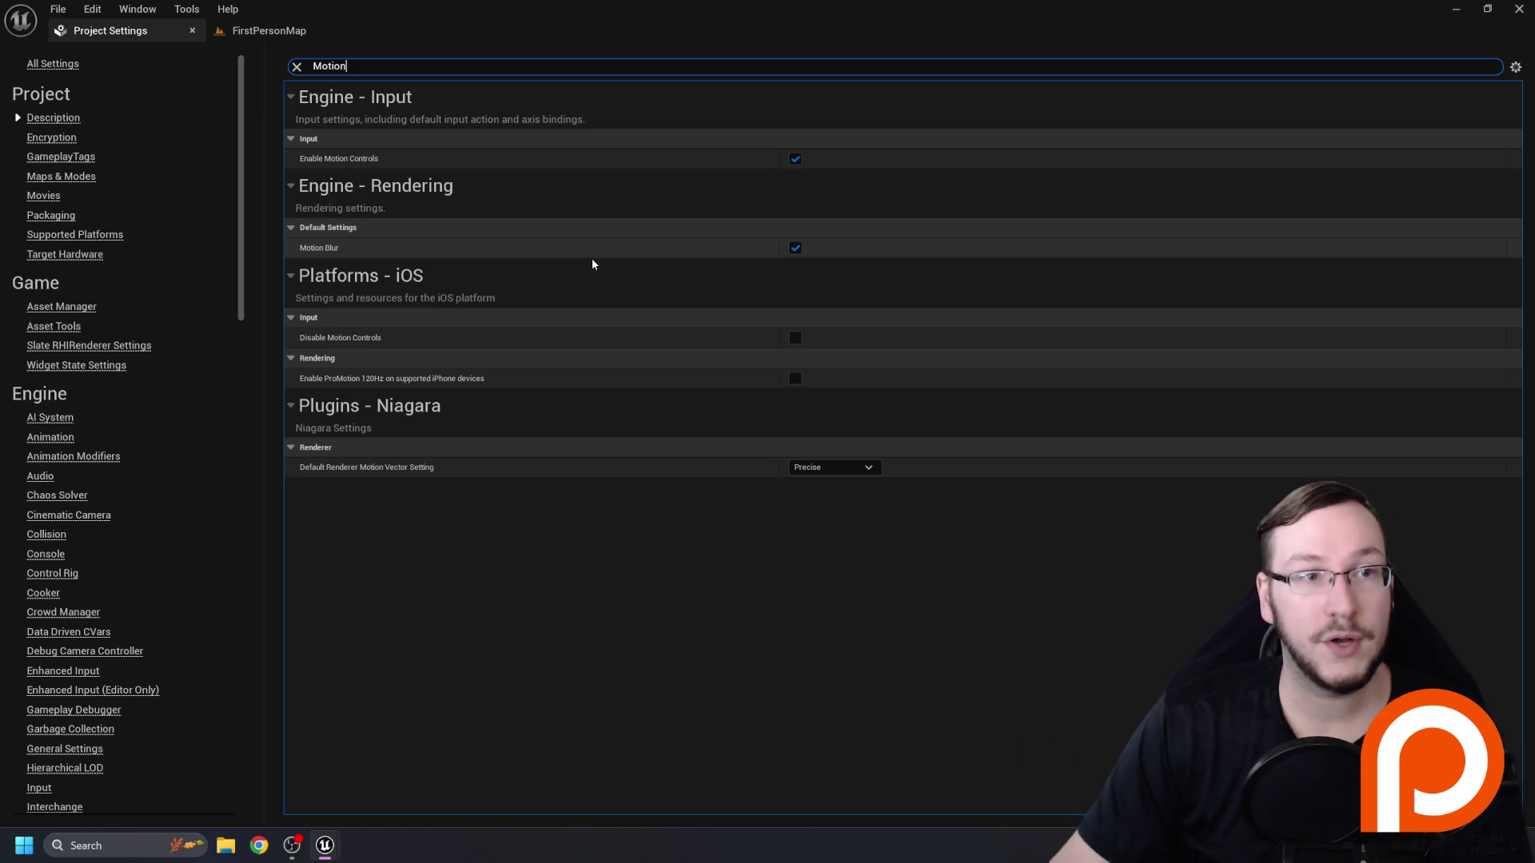
pyautogui.click(257, 32)
# Look around the level and clear the accidentally selected sky sphere.
pyautogui.moveTo(390, 216); pyautogui.dragTo(395, 230, button='right')
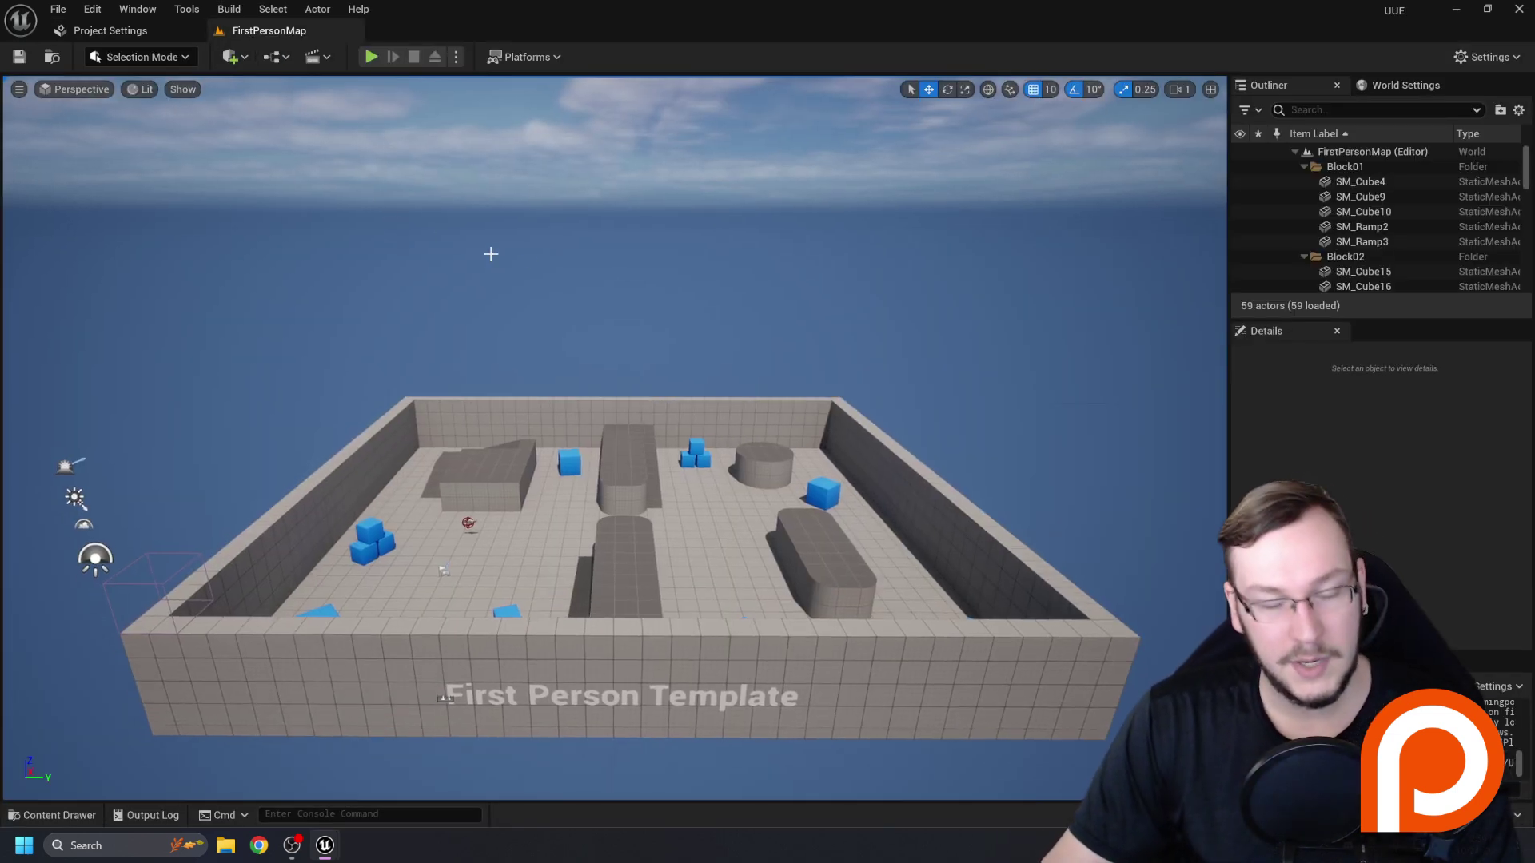
pyautogui.moveTo(490, 254); pyautogui.dragTo(490, 253, button='right')
pyautogui.moveTo(702, 278); pyautogui.dragTo(701, 307, button='right')
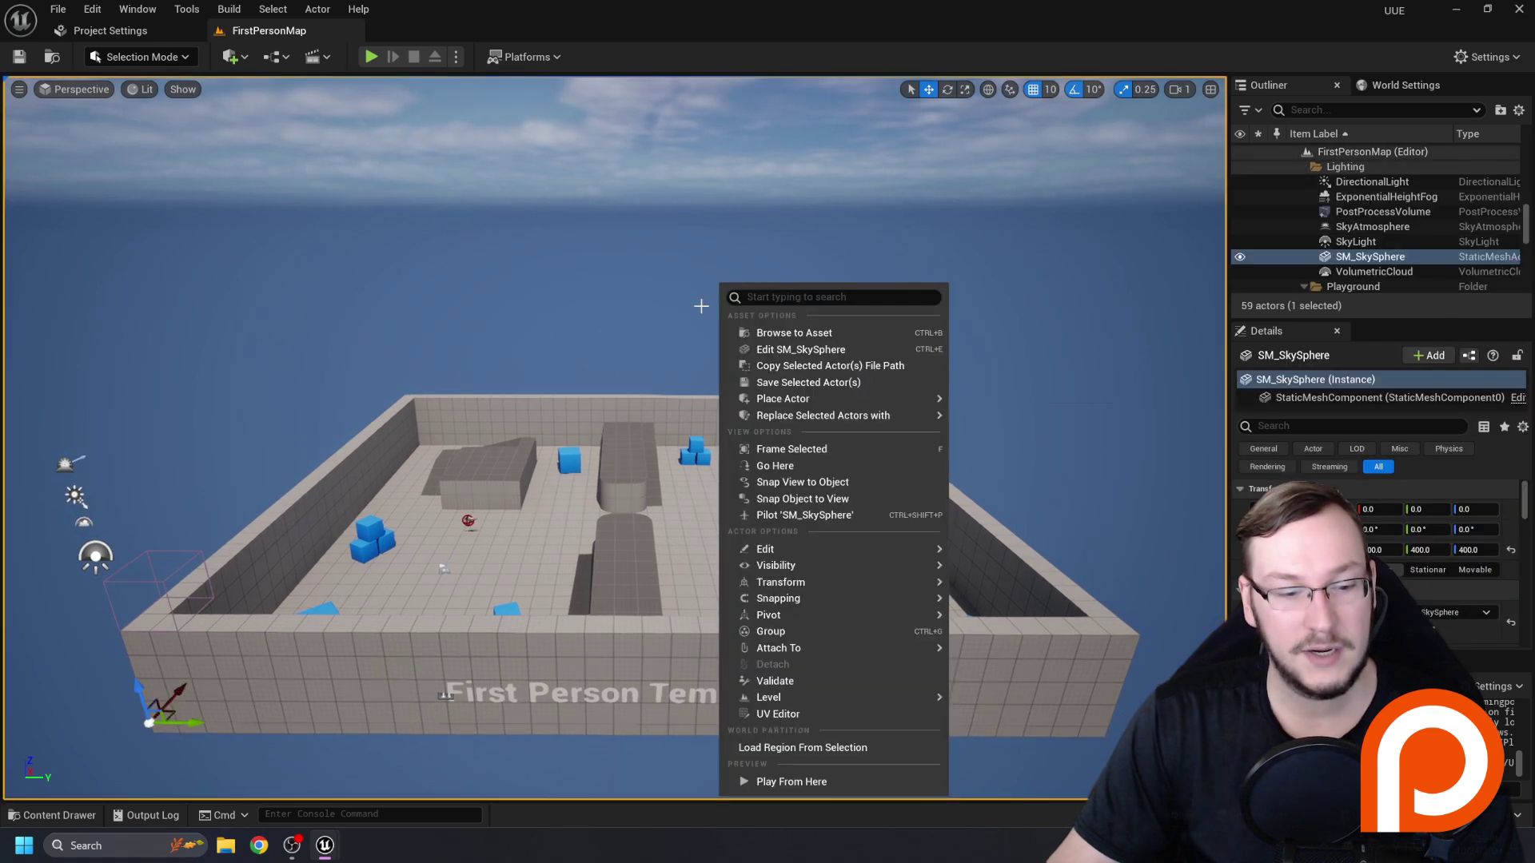
pyautogui.press('Escape')
pyautogui.rightClick(618, 256)
pyautogui.press('Escape')
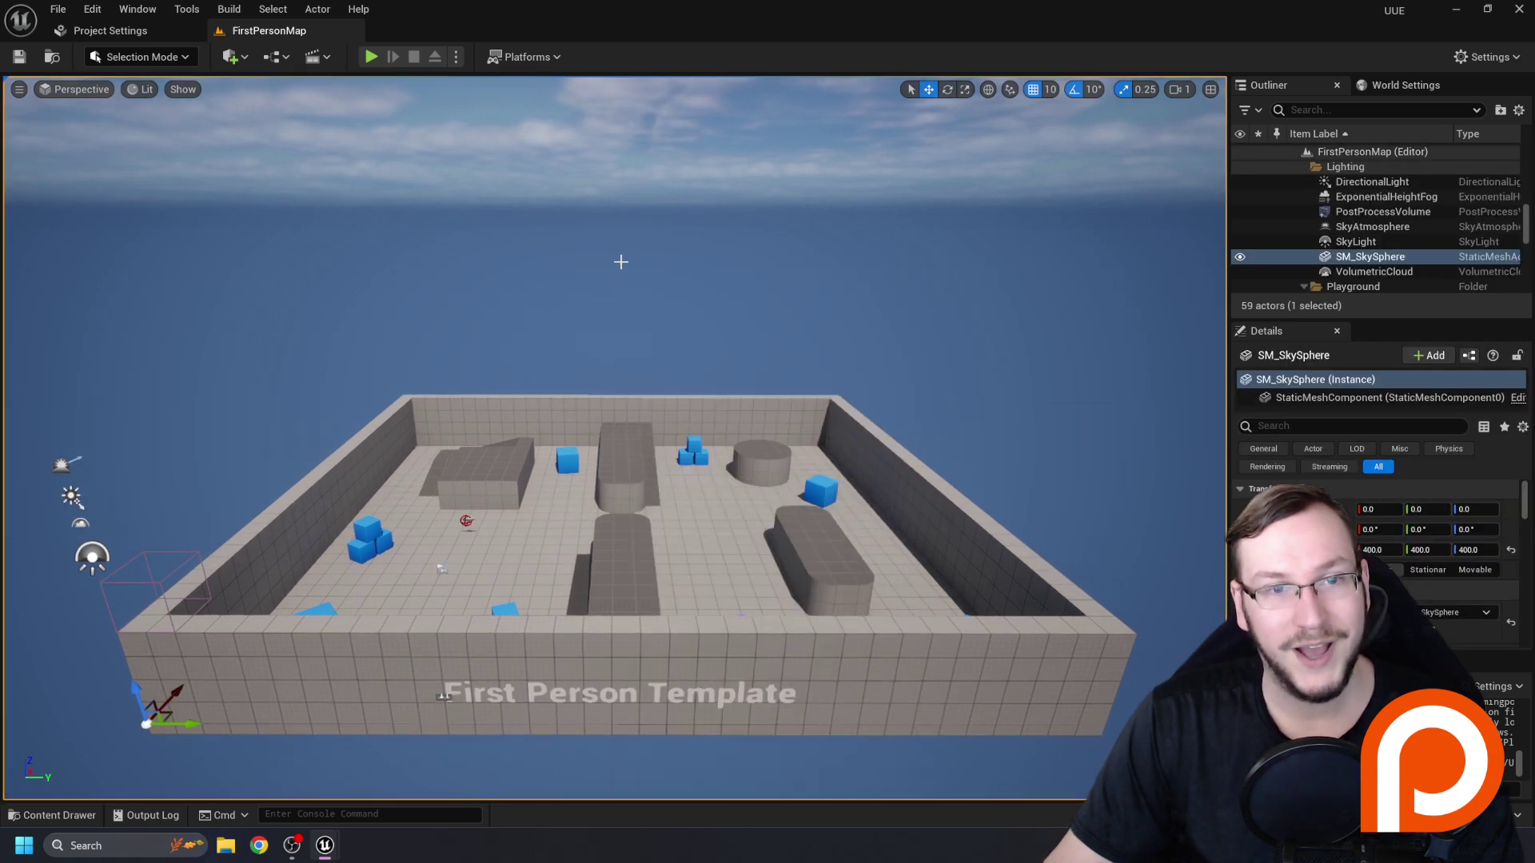
pyautogui.press('Escape')
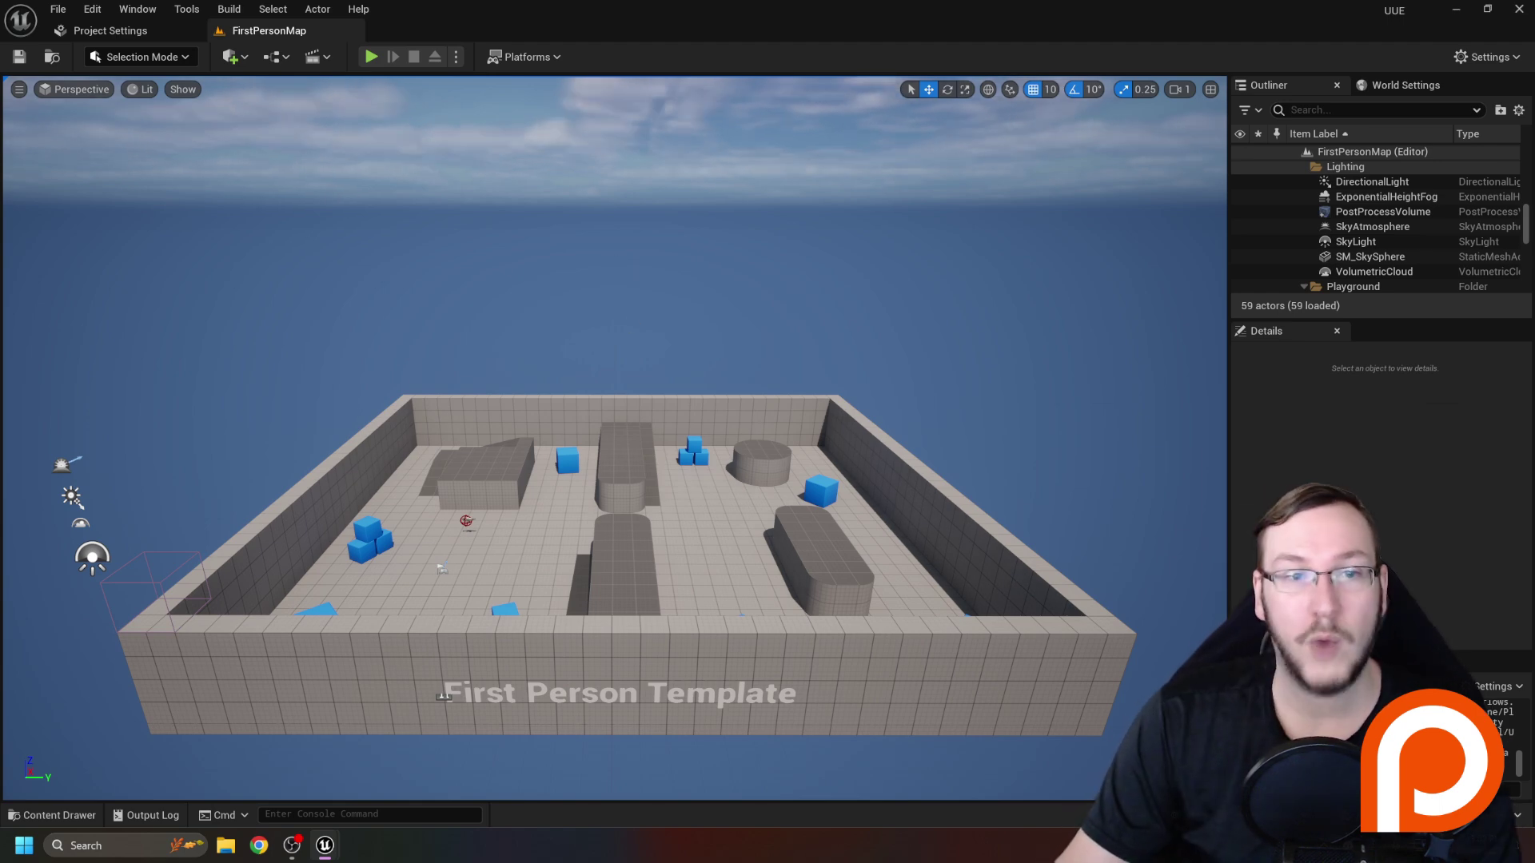
# Select SM_Cube16 on the central pillar and frame the view on it.
pyautogui.moveTo(617, 266)
pyautogui.mouseDown(button='right')
pyautogui.moveTo(583, 267)
pyautogui.moveTo(624, 266)
pyautogui.mouseUp(button='right')
pyautogui.moveTo(614, 395); pyautogui.dragTo(648, 306, button='right')
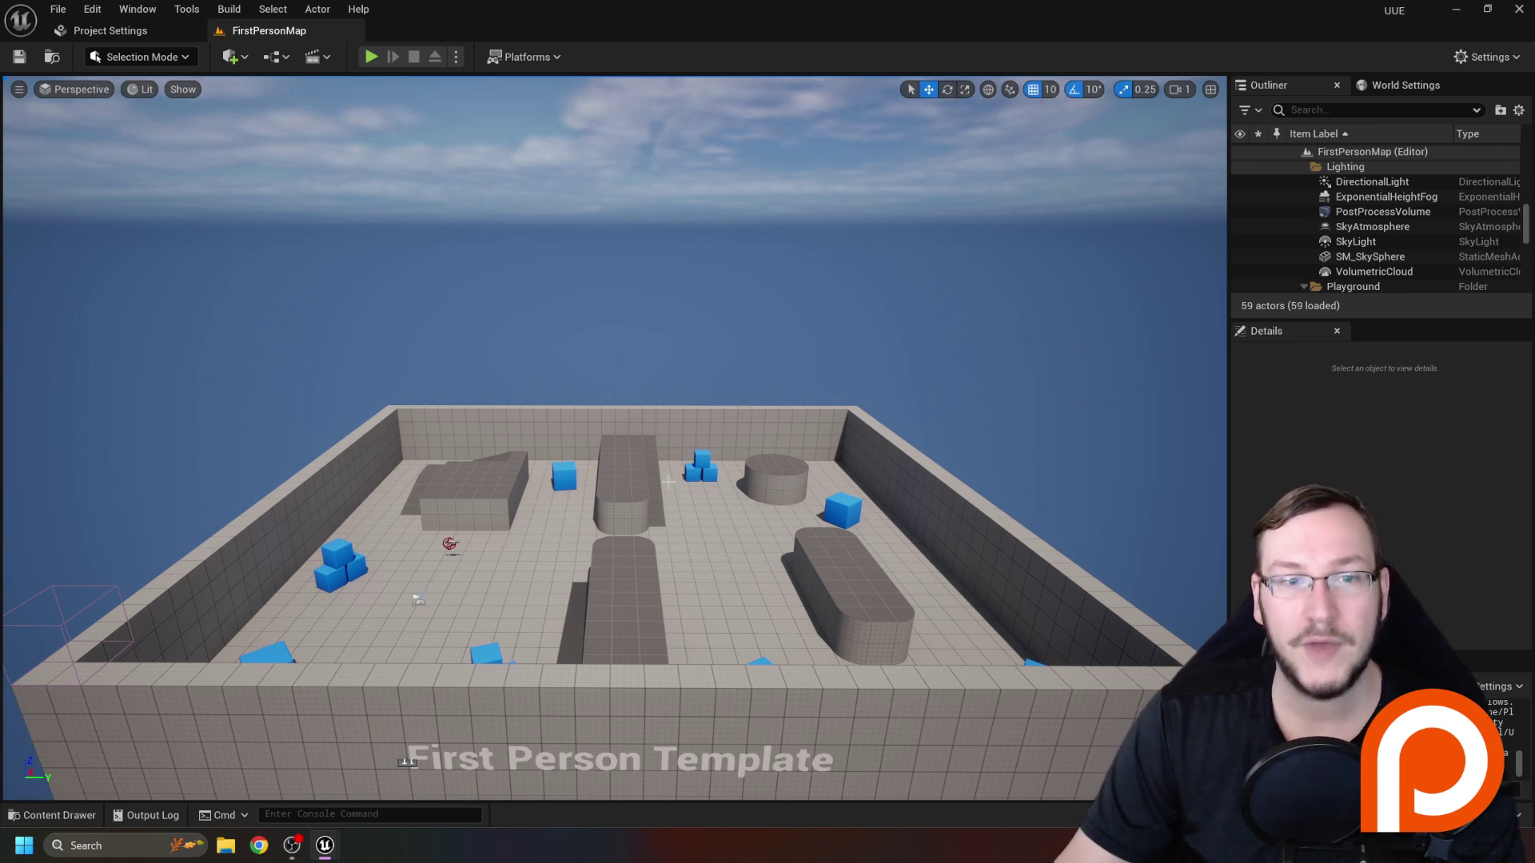
pyautogui.click(621, 503)
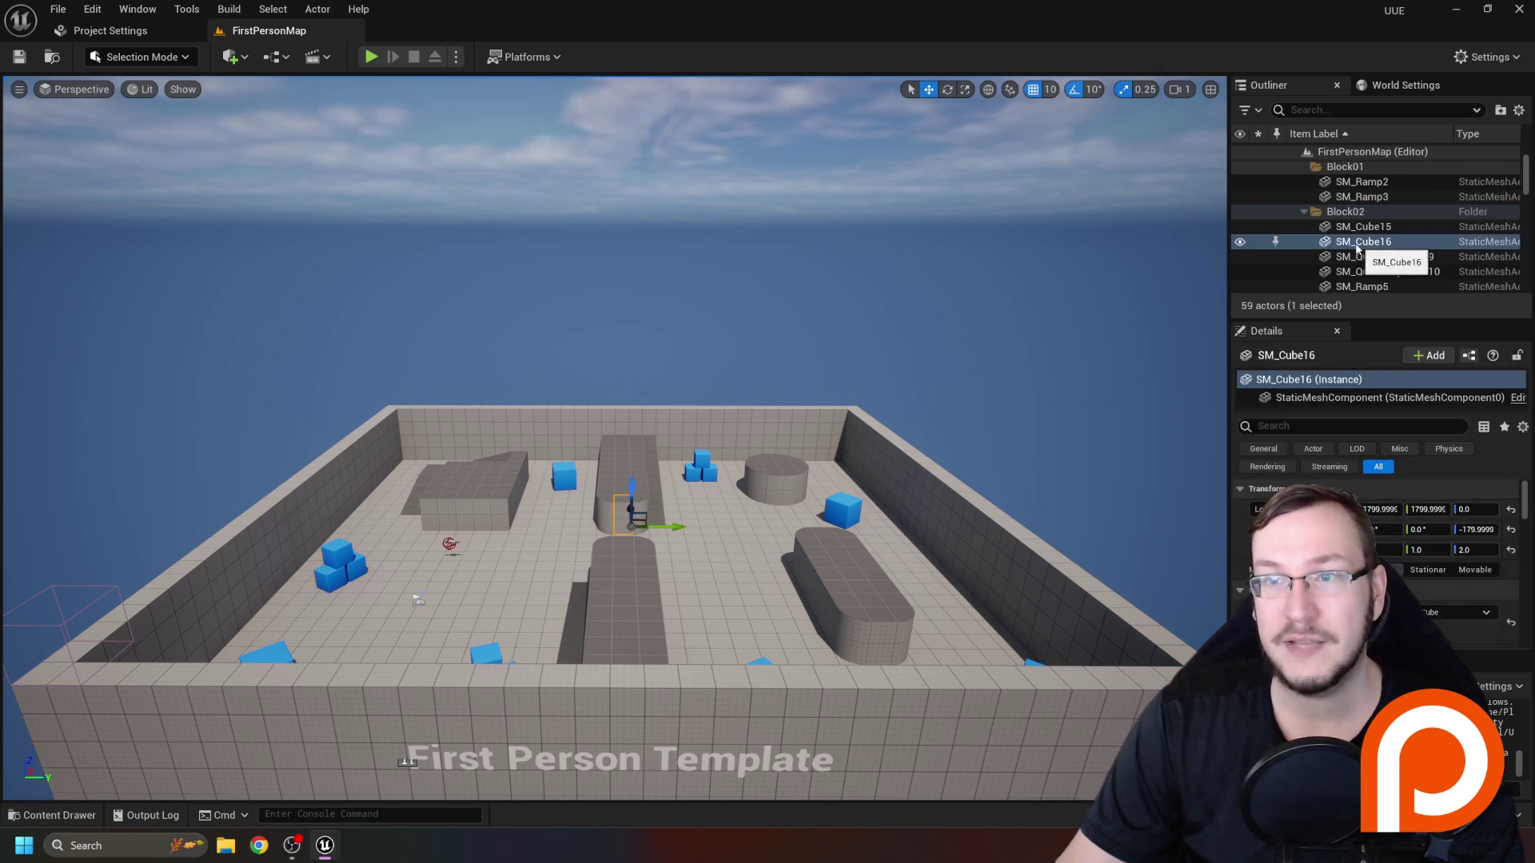
pyautogui.moveTo(861, 336); pyautogui.dragTo(812, 332, button='right')
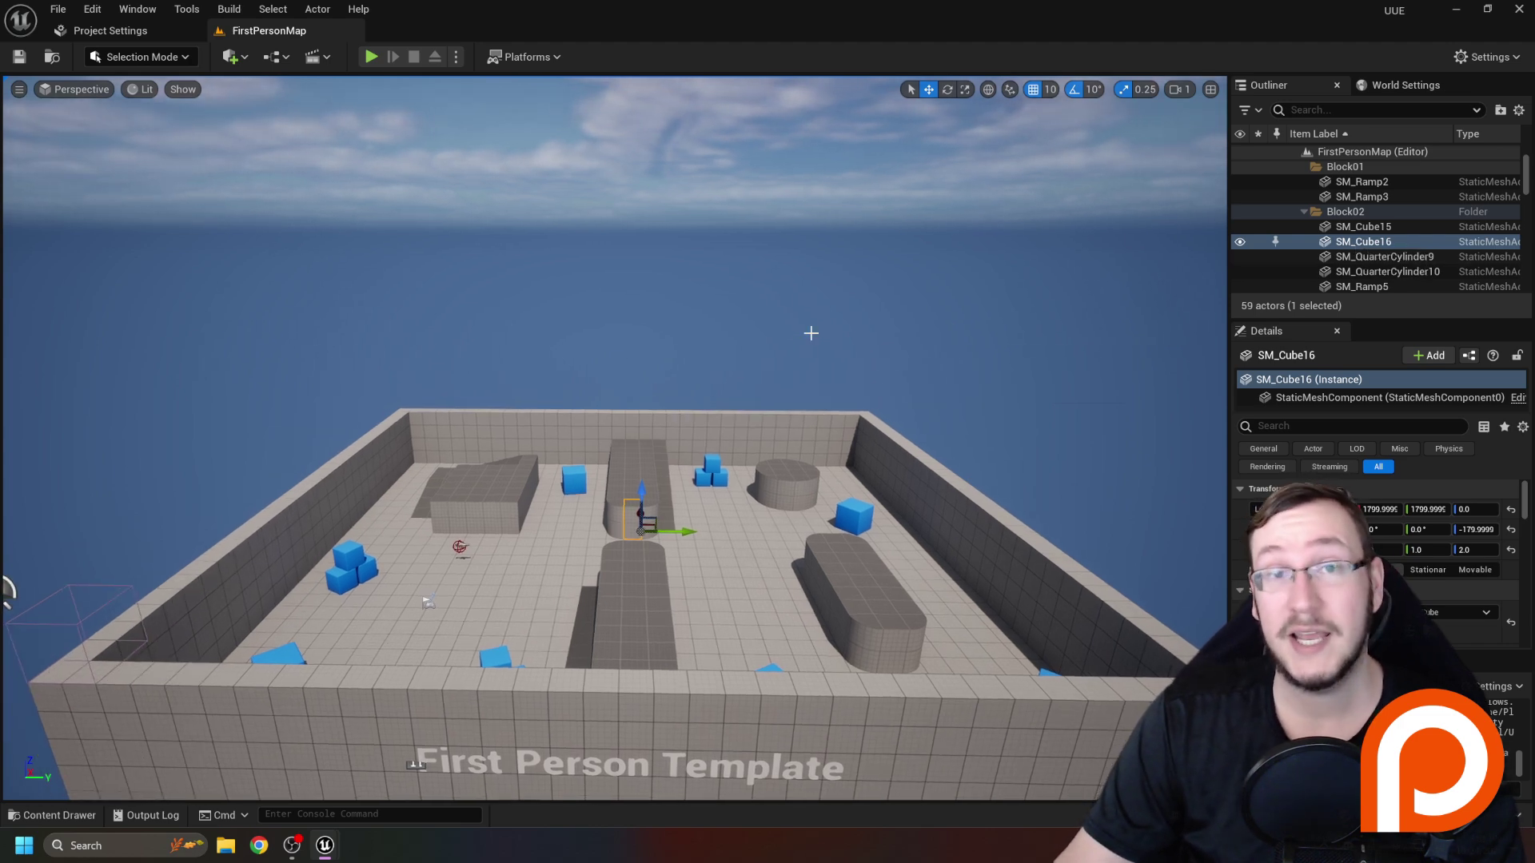
pyautogui.press('f')
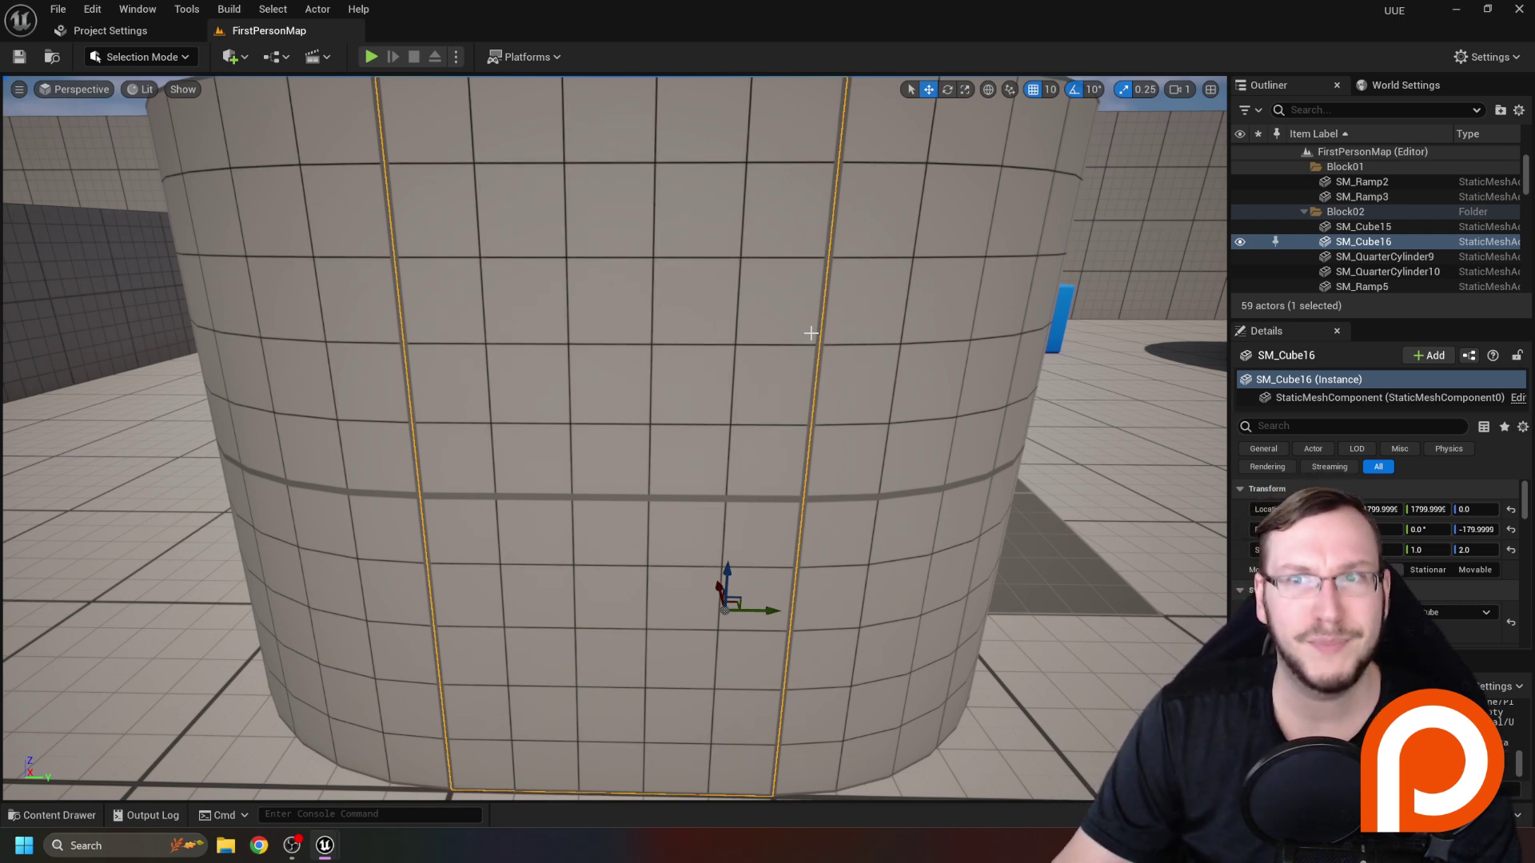
# Select DirectionalLight in the Outliner and centre the viewport on it.
pyautogui.scroll(-5, 1366, 269)
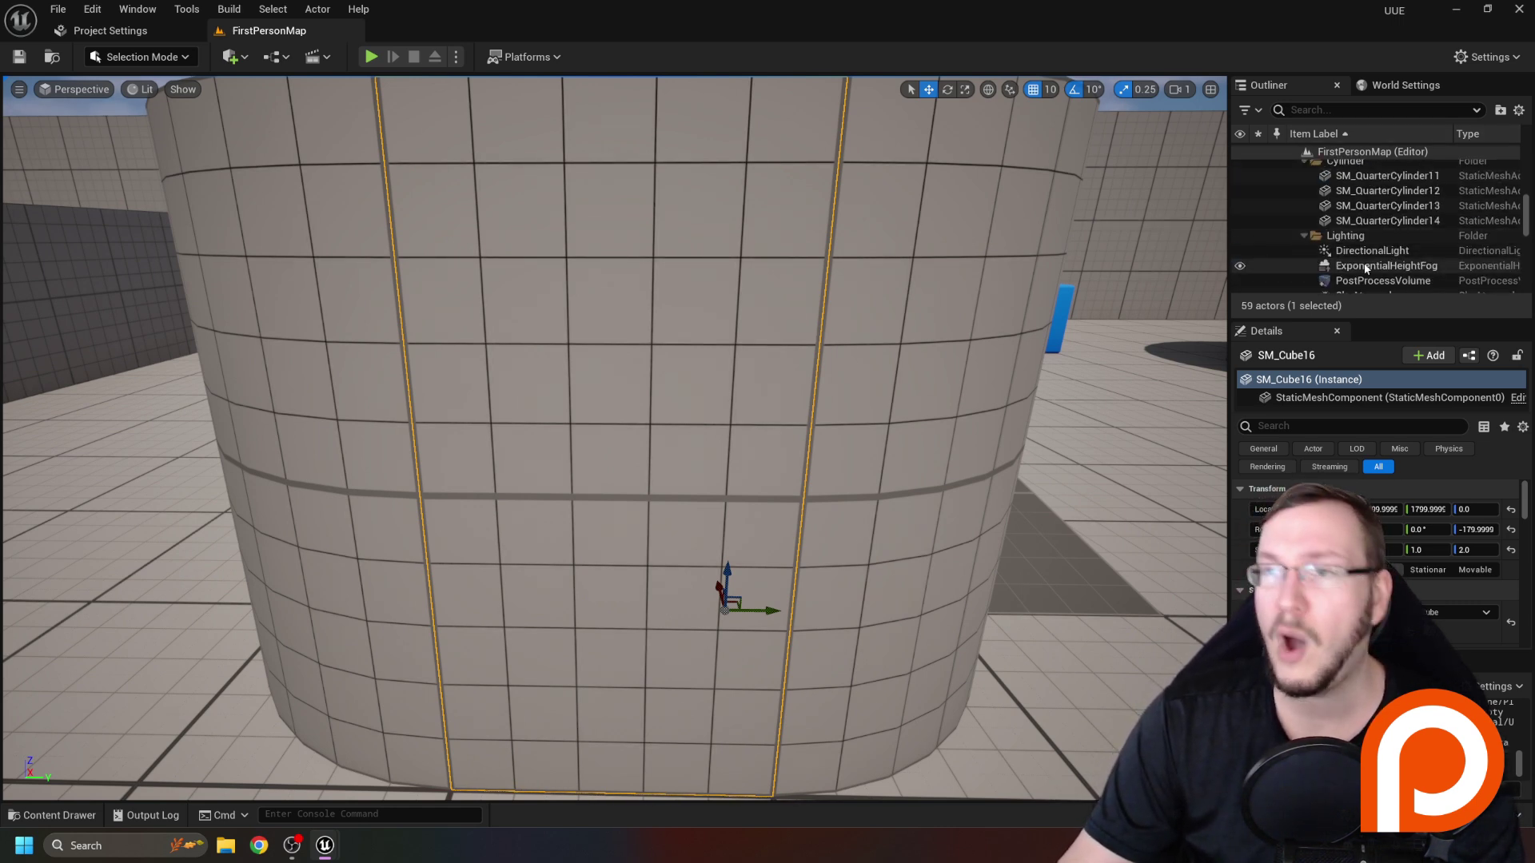
pyautogui.click(1370, 251)
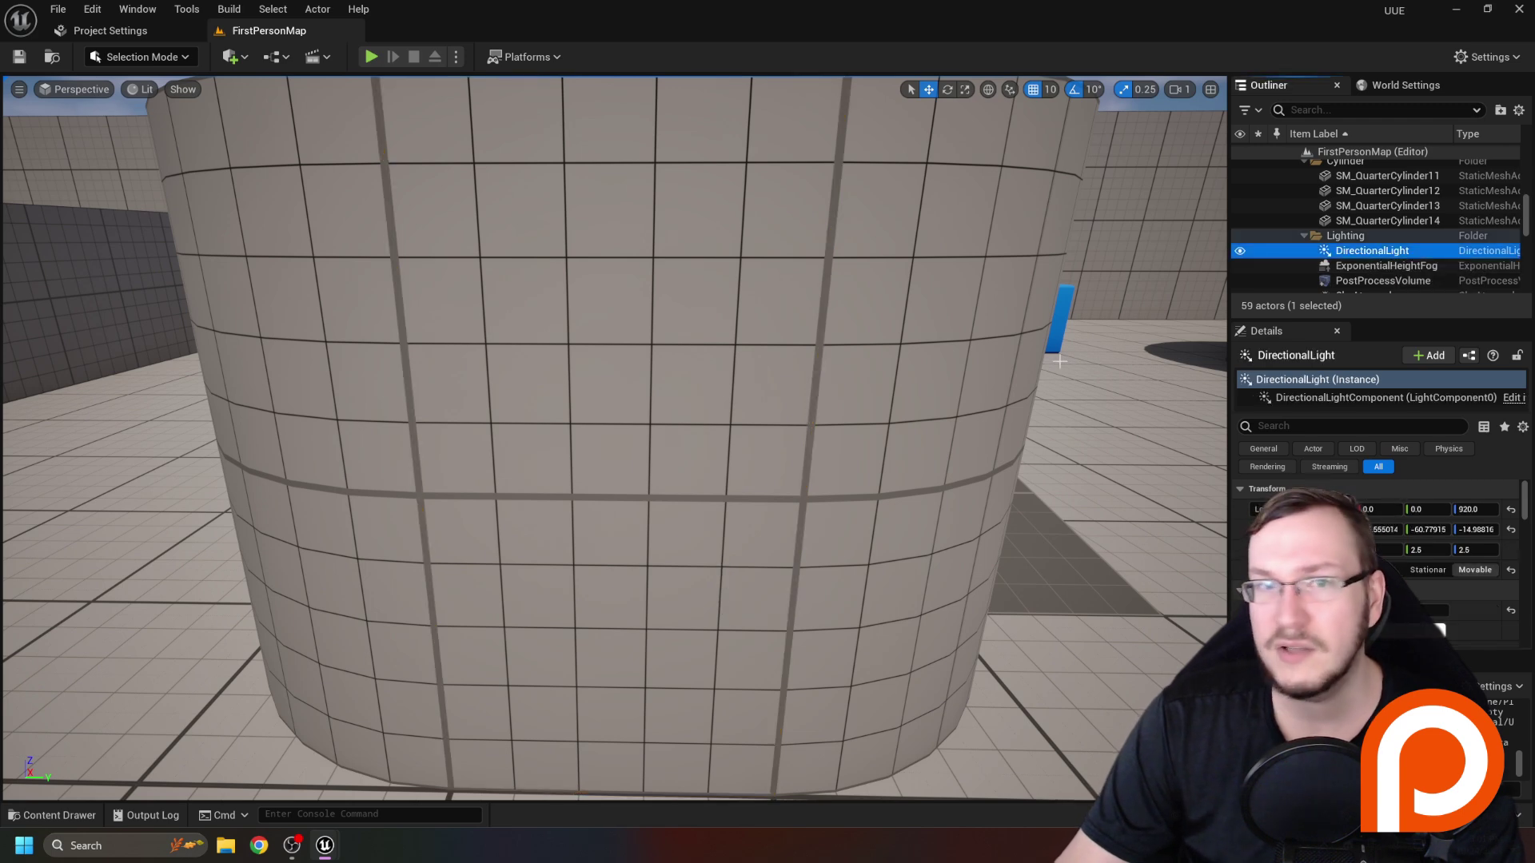
pyautogui.press('f')
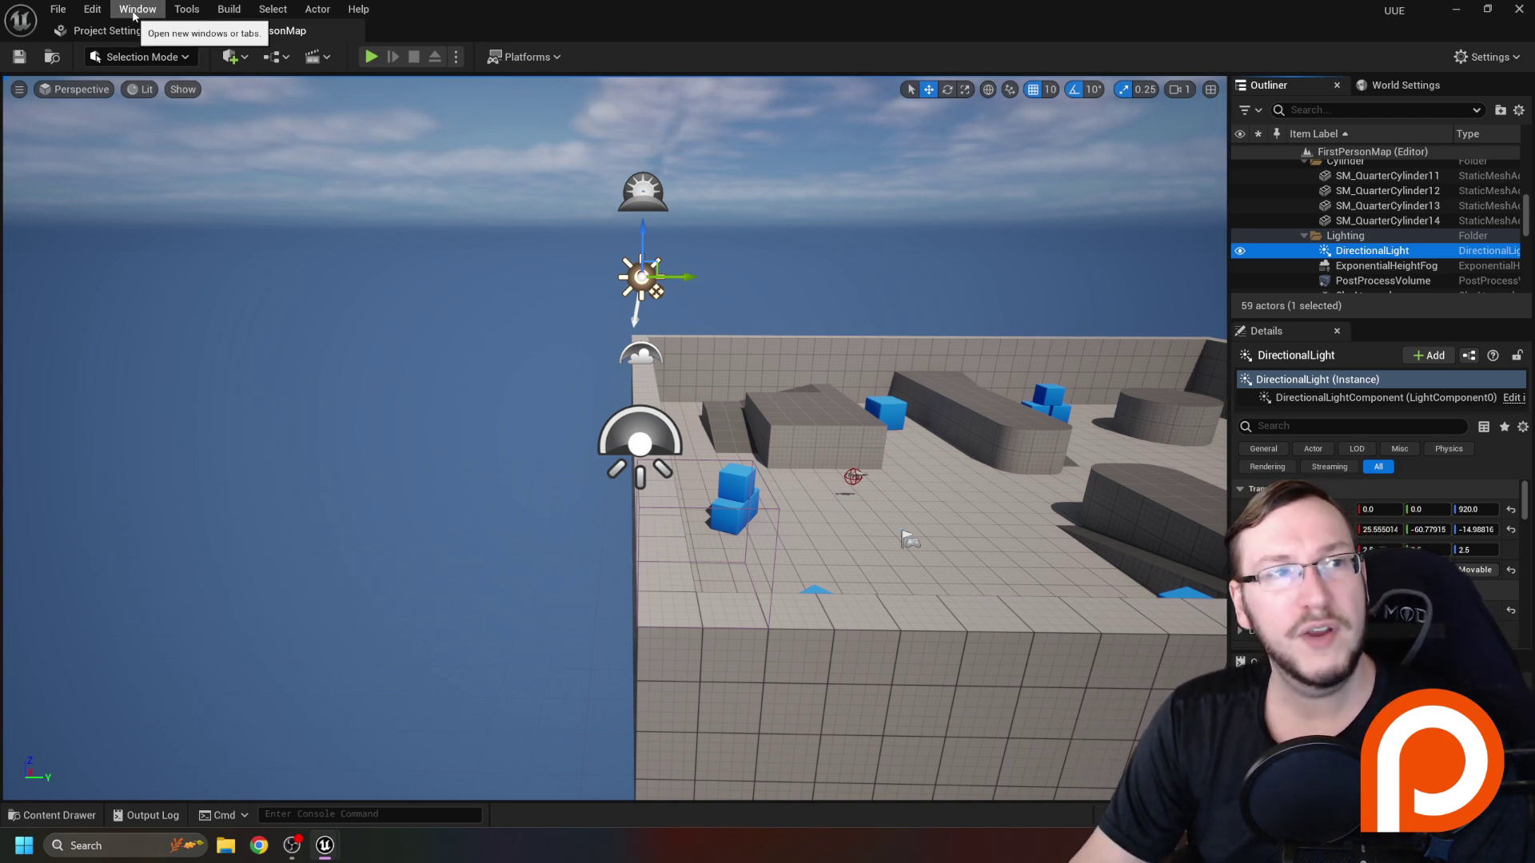
pyautogui.click(134, 12)
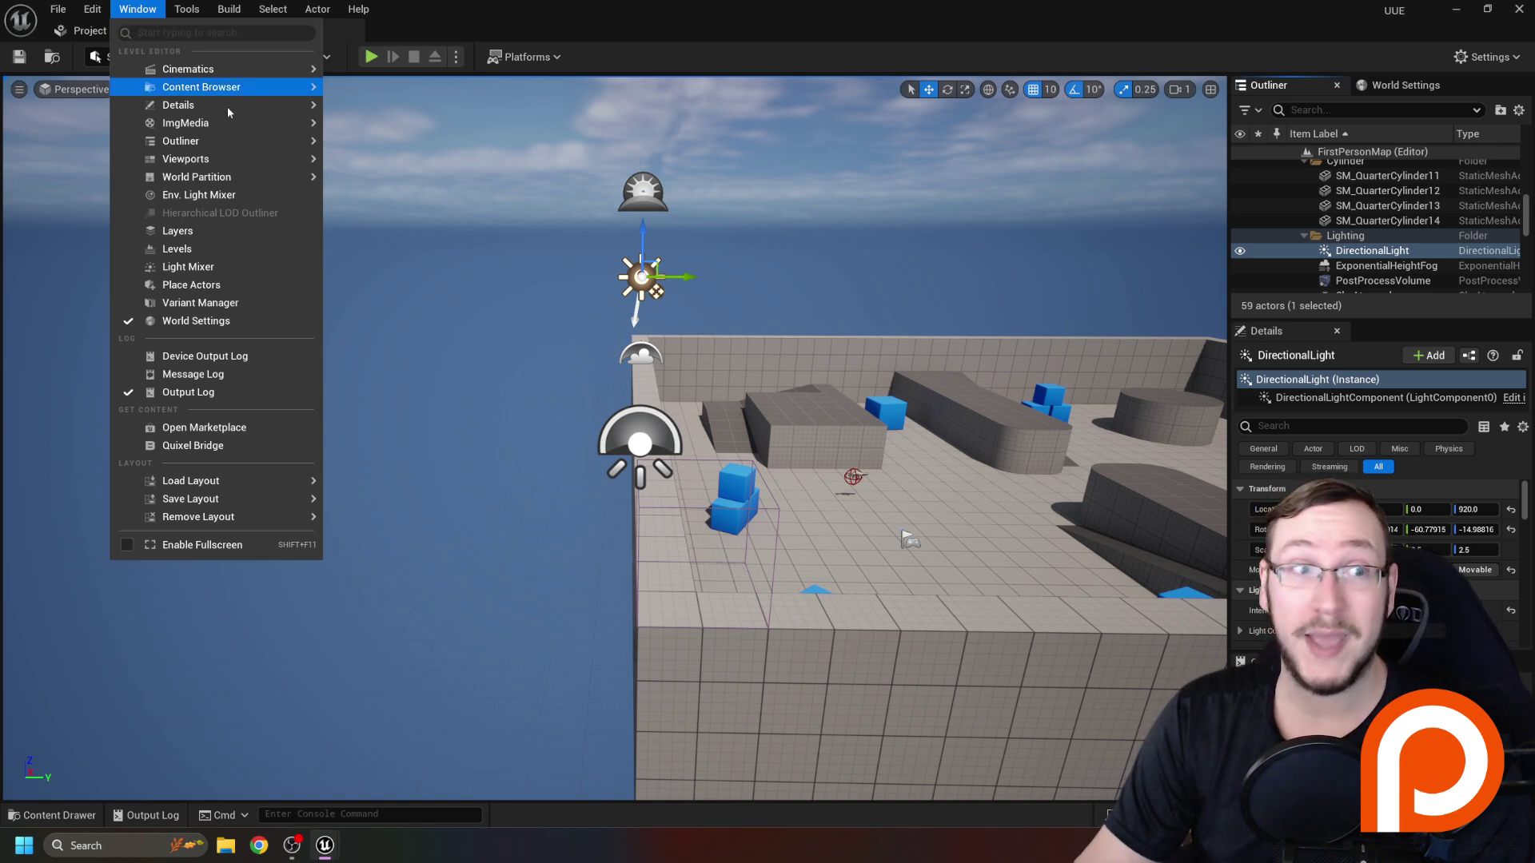
pyautogui.click(480, 251)
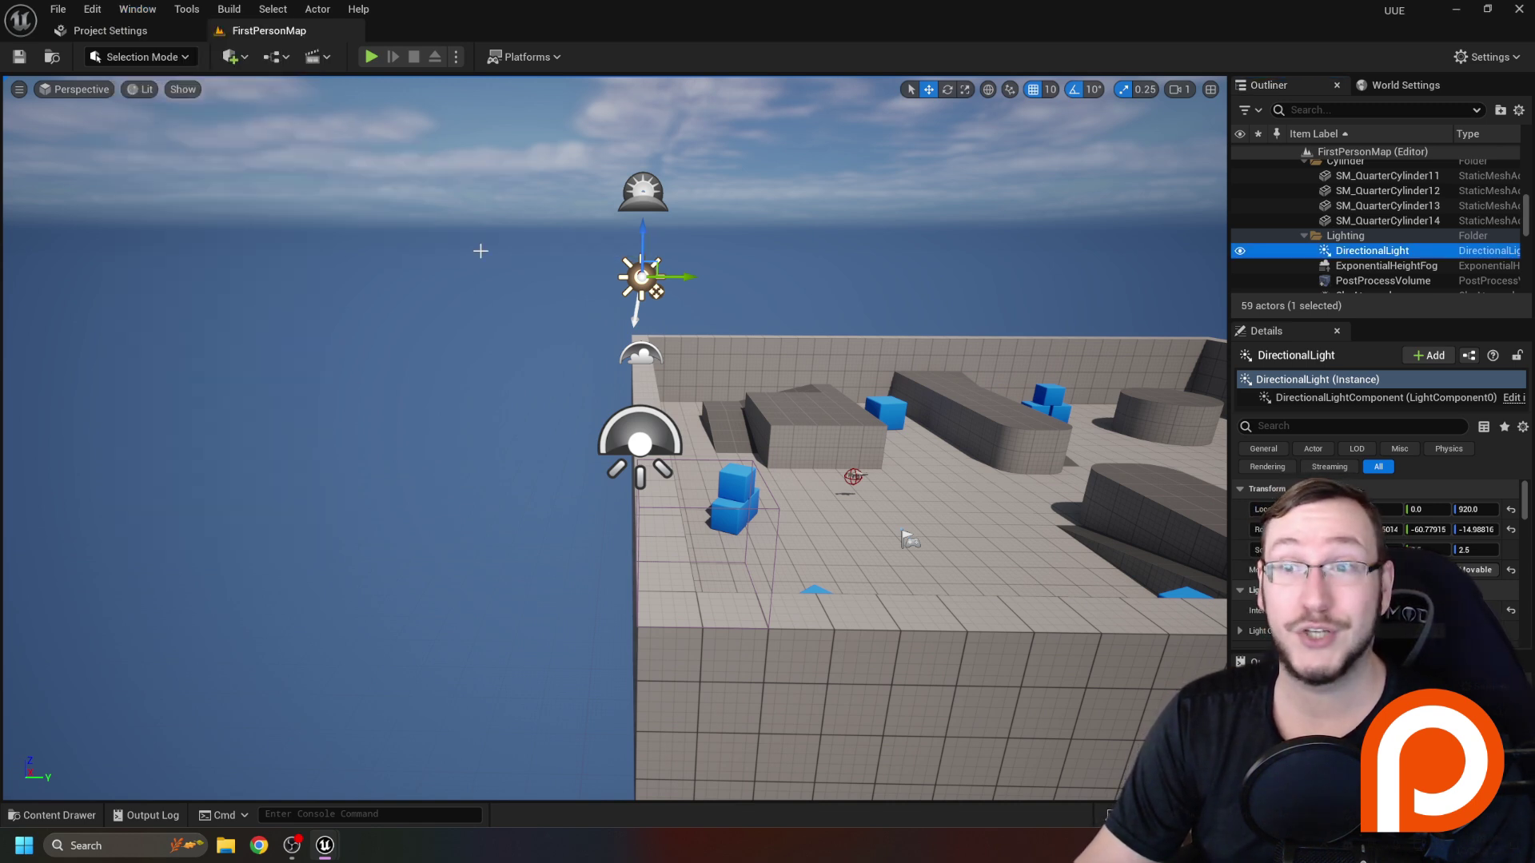
pyautogui.click(92, 9)
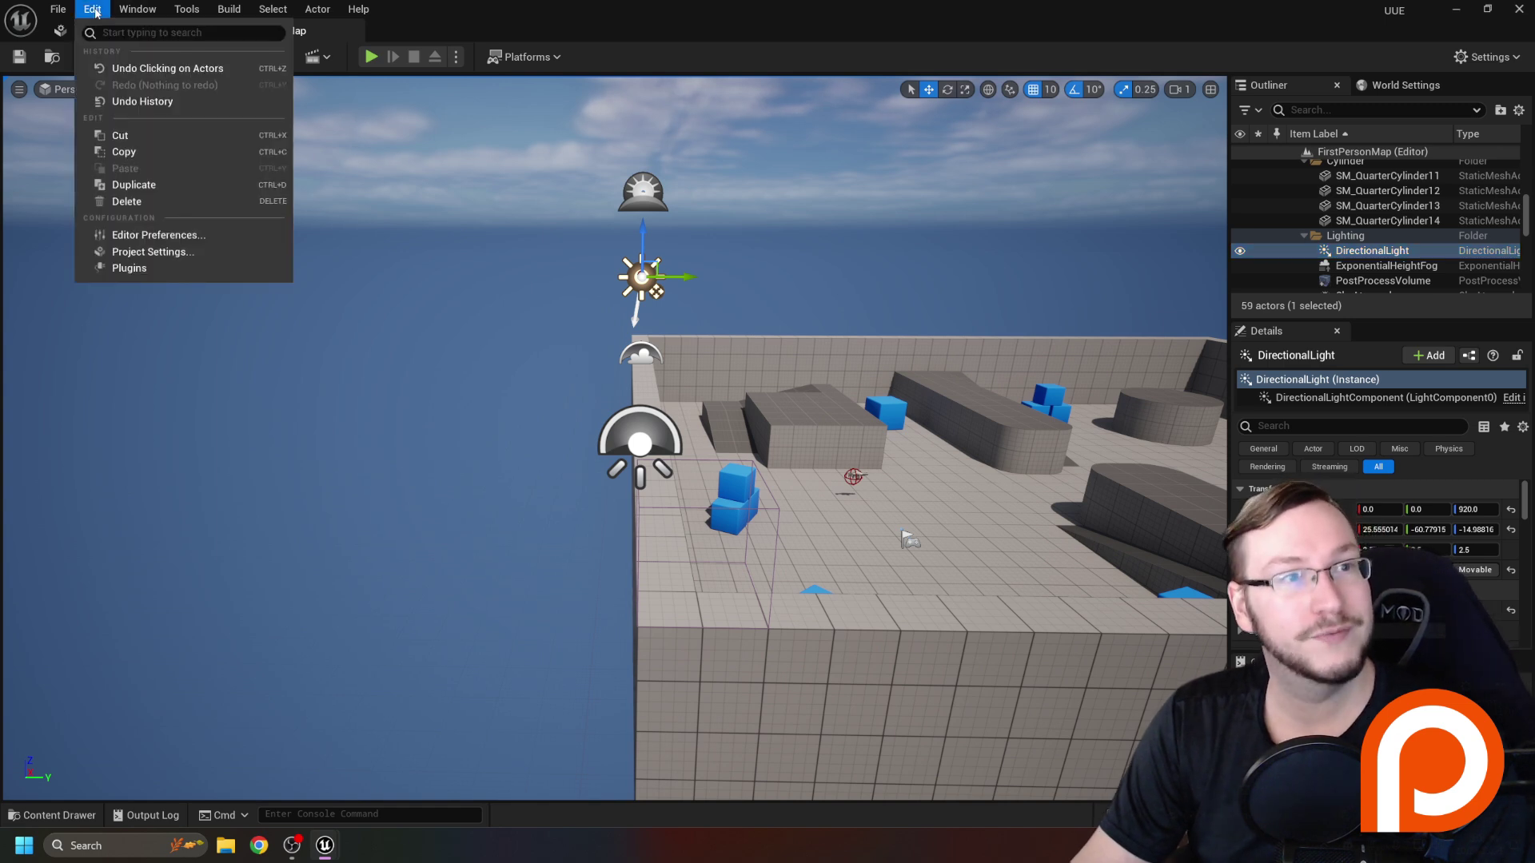
pyautogui.moveTo(129, 11)
pyautogui.moveTo(260, 158)
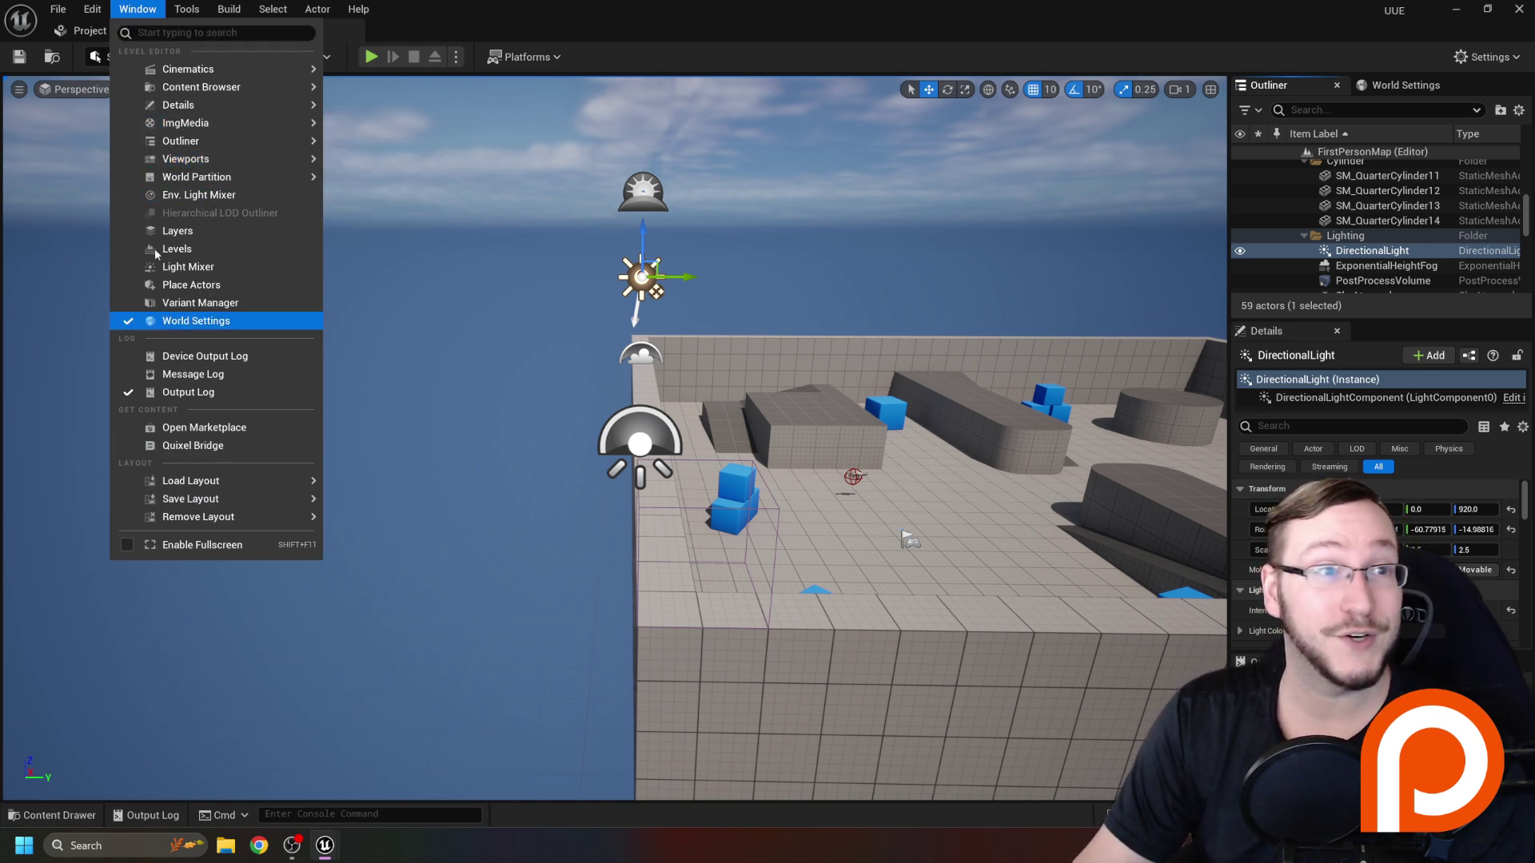
pyautogui.click(559, 35)
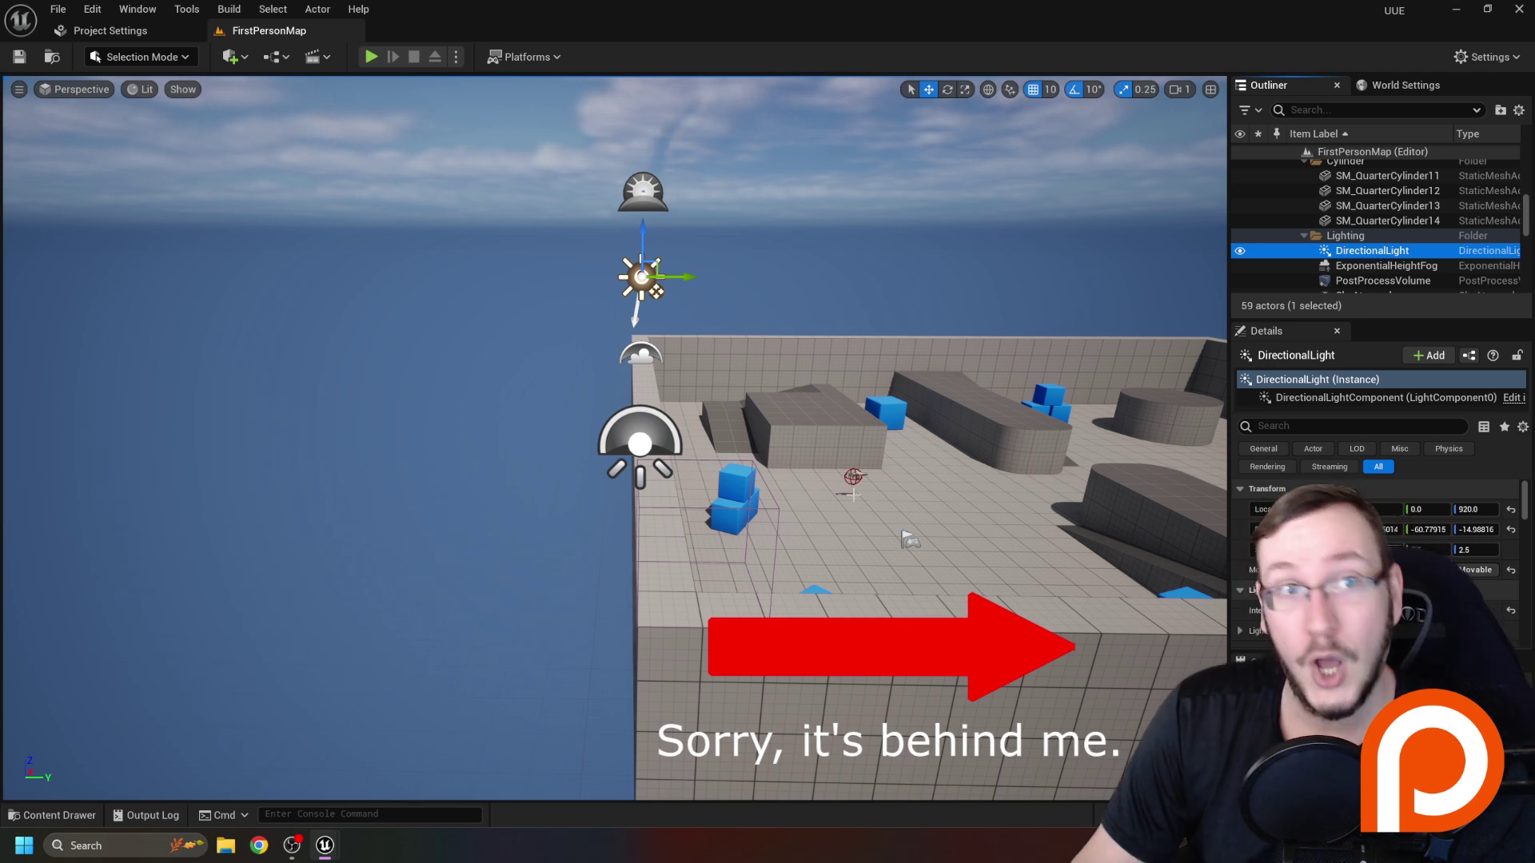
pyautogui.click(138, 9)
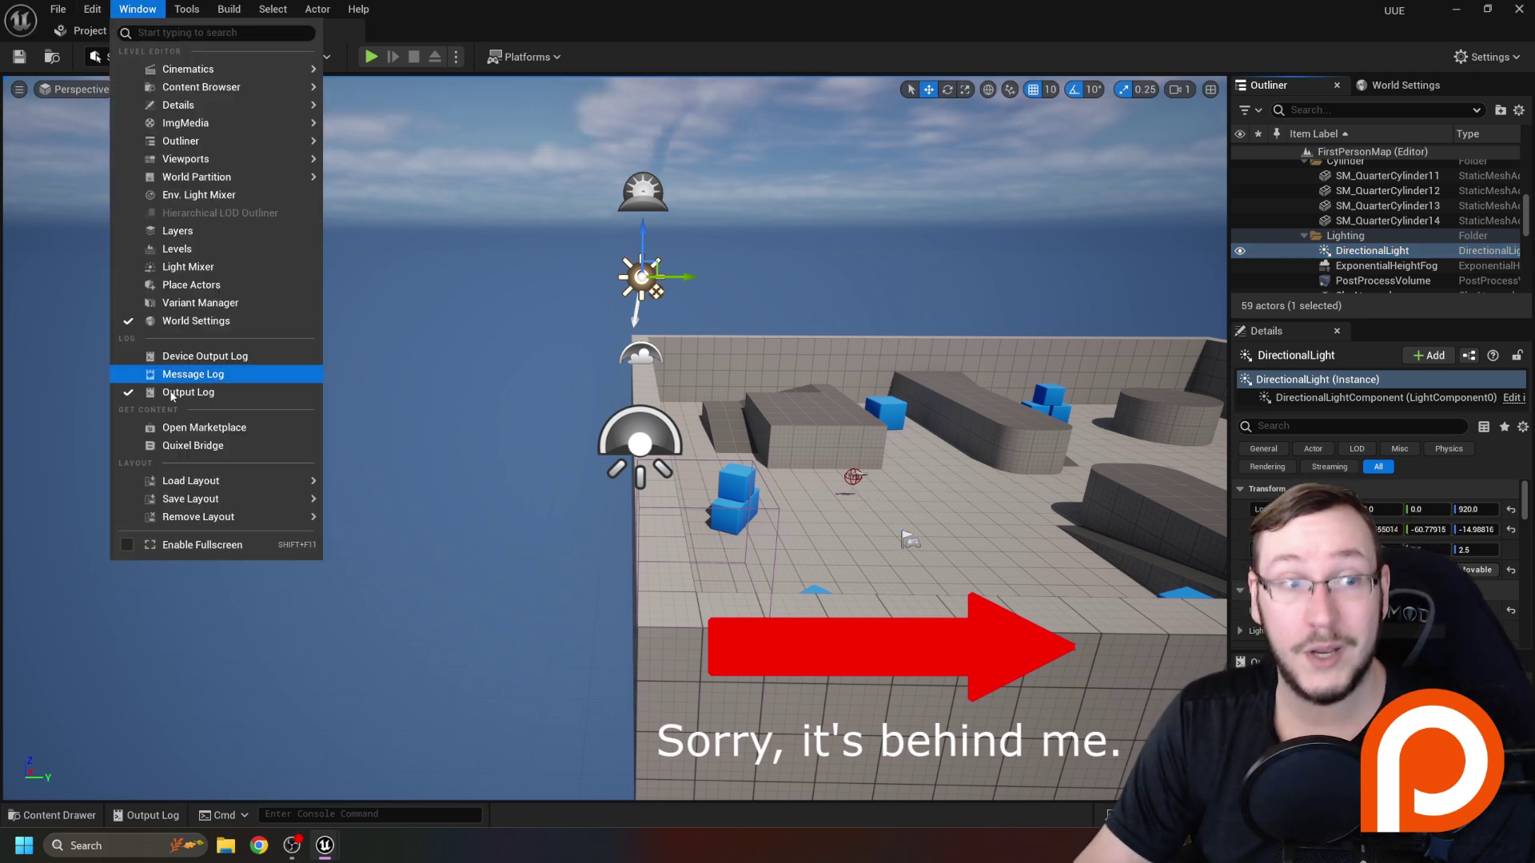
pyautogui.press('Escape')
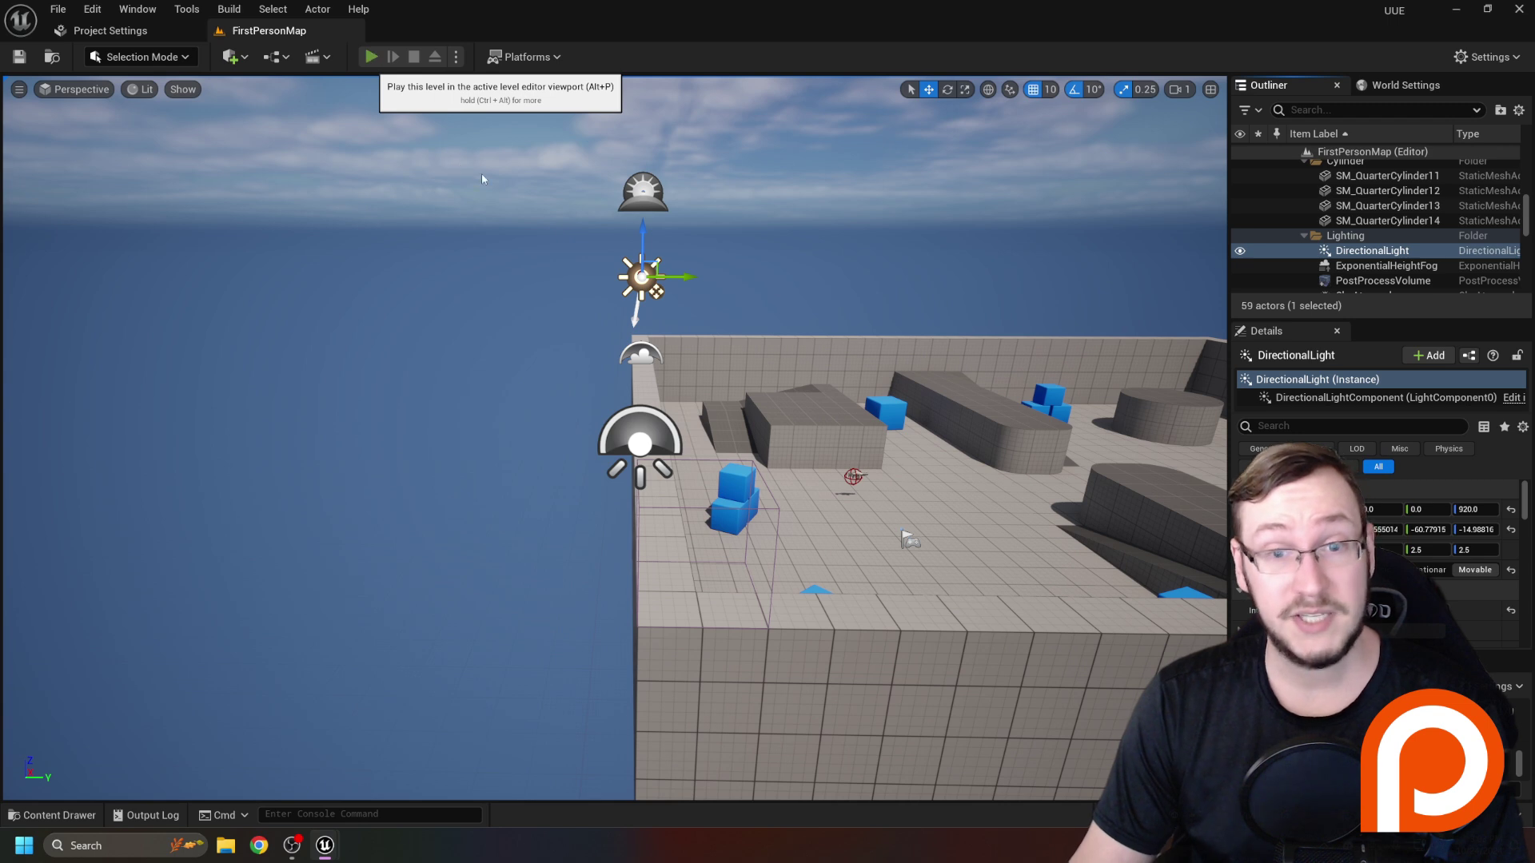
# Play-test the level: walk to the rifle, pick it up, shoot a blue cube, then stop.
pyautogui.click(566, 199)
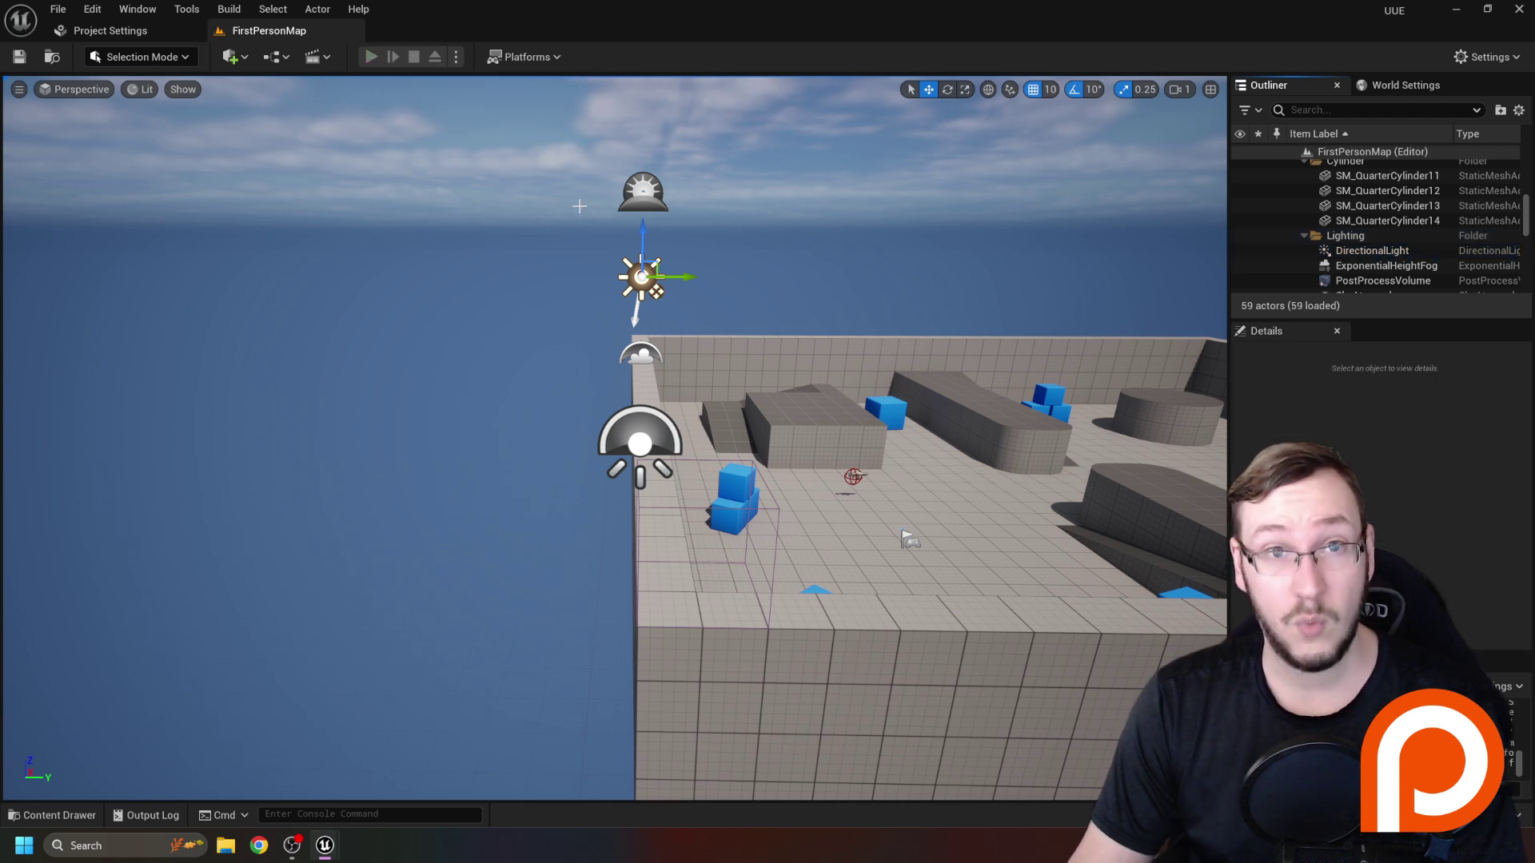
pyautogui.hotkey('alt', 'p')
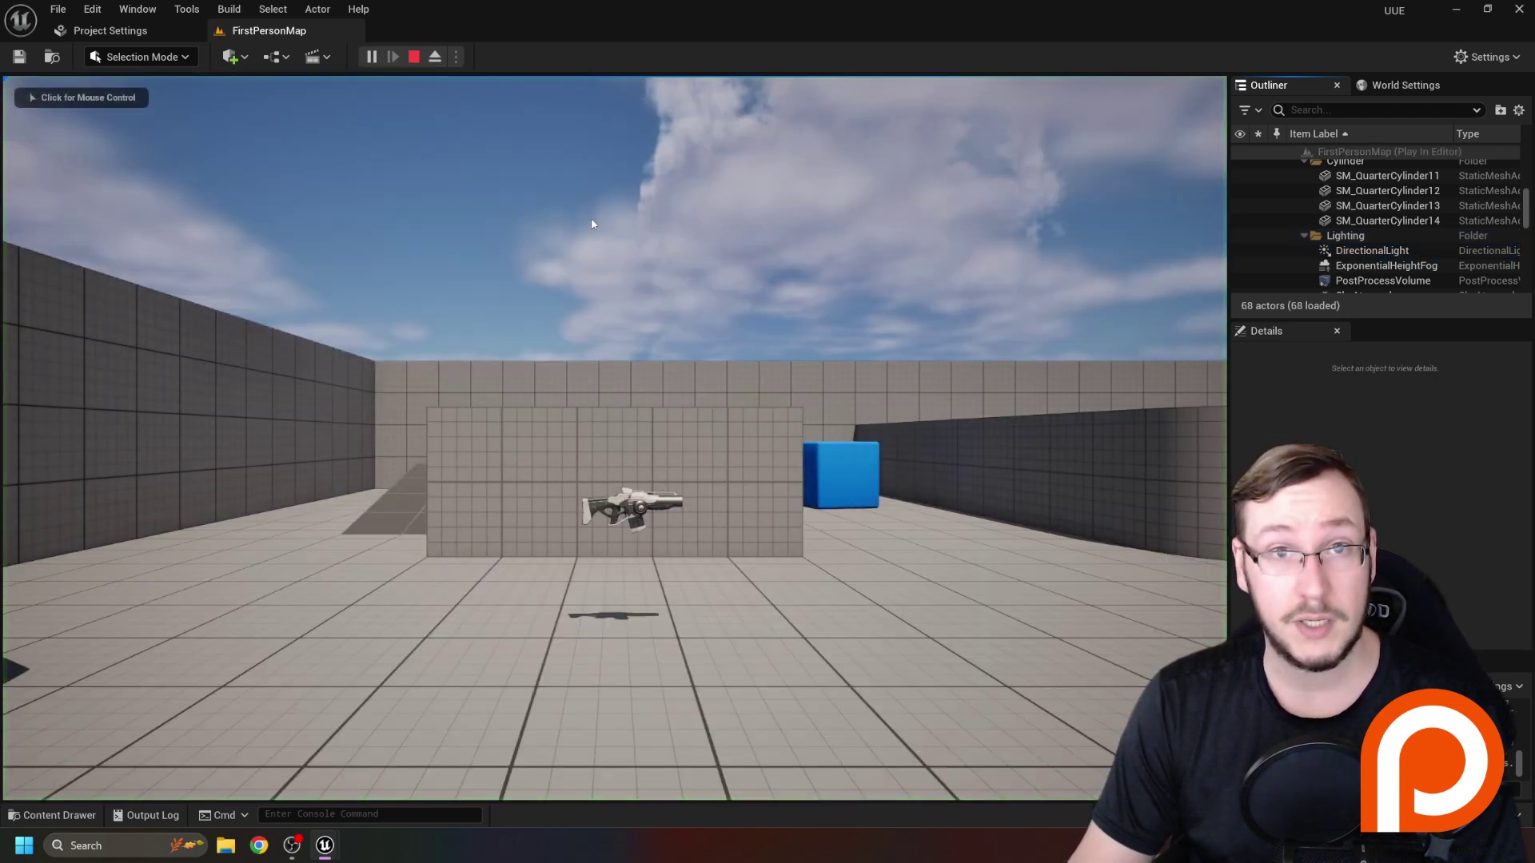
pyautogui.press('w')
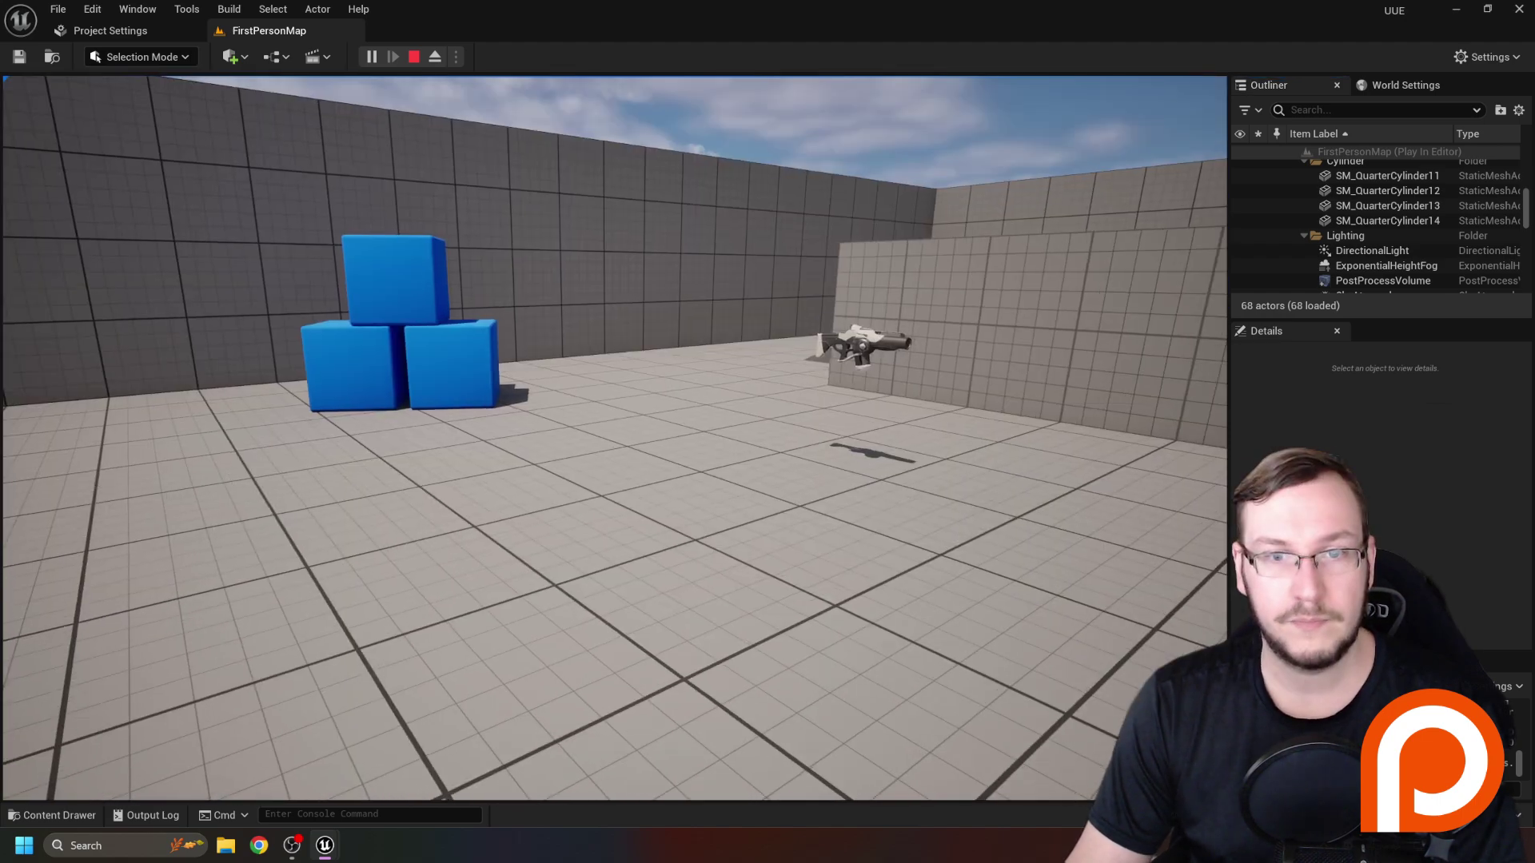
pyautogui.press('w')
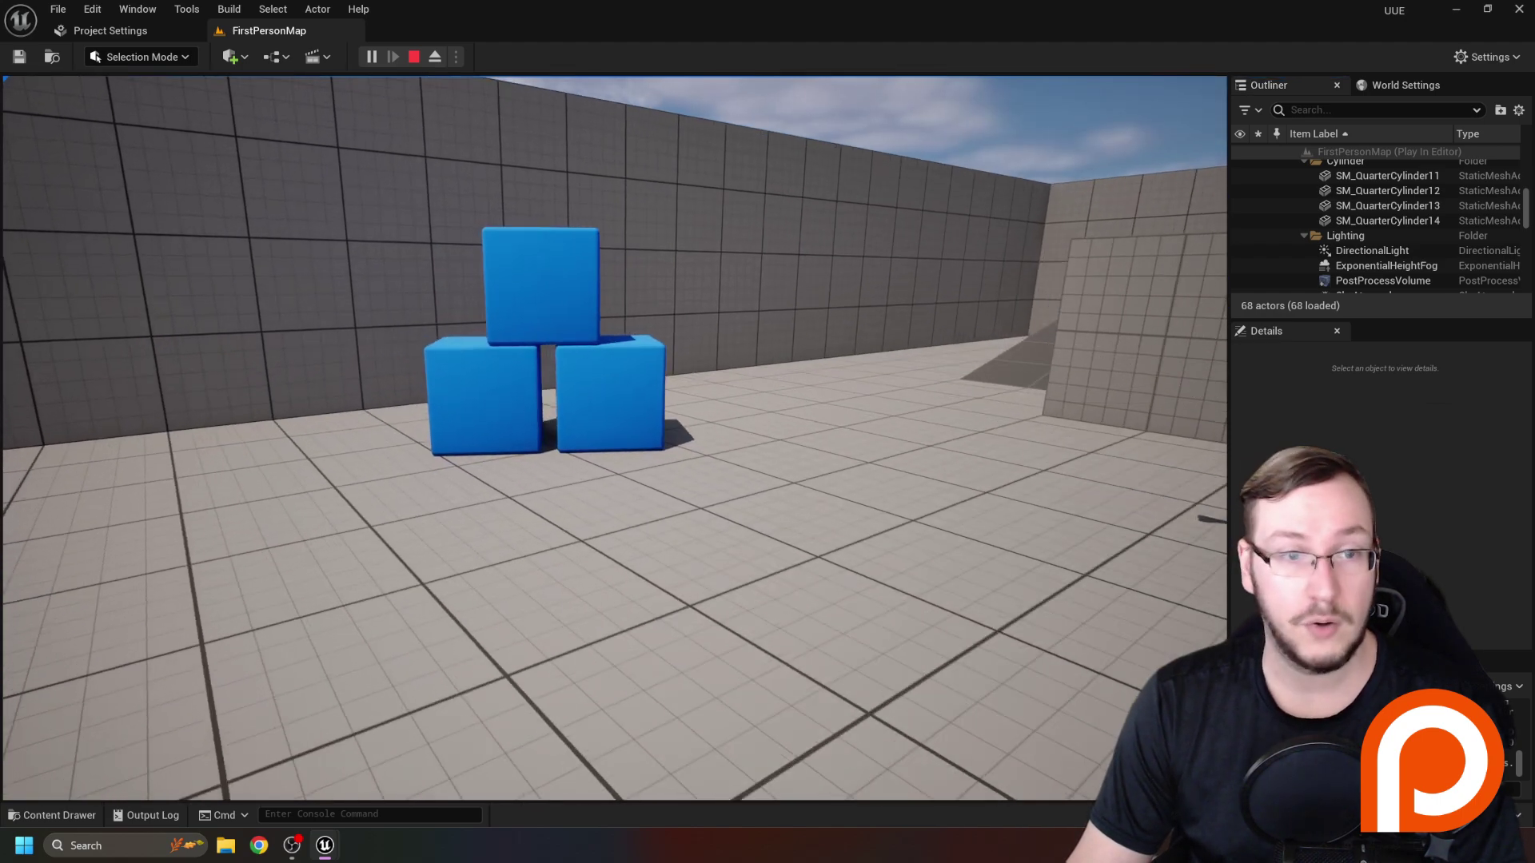
pyautogui.press('w')
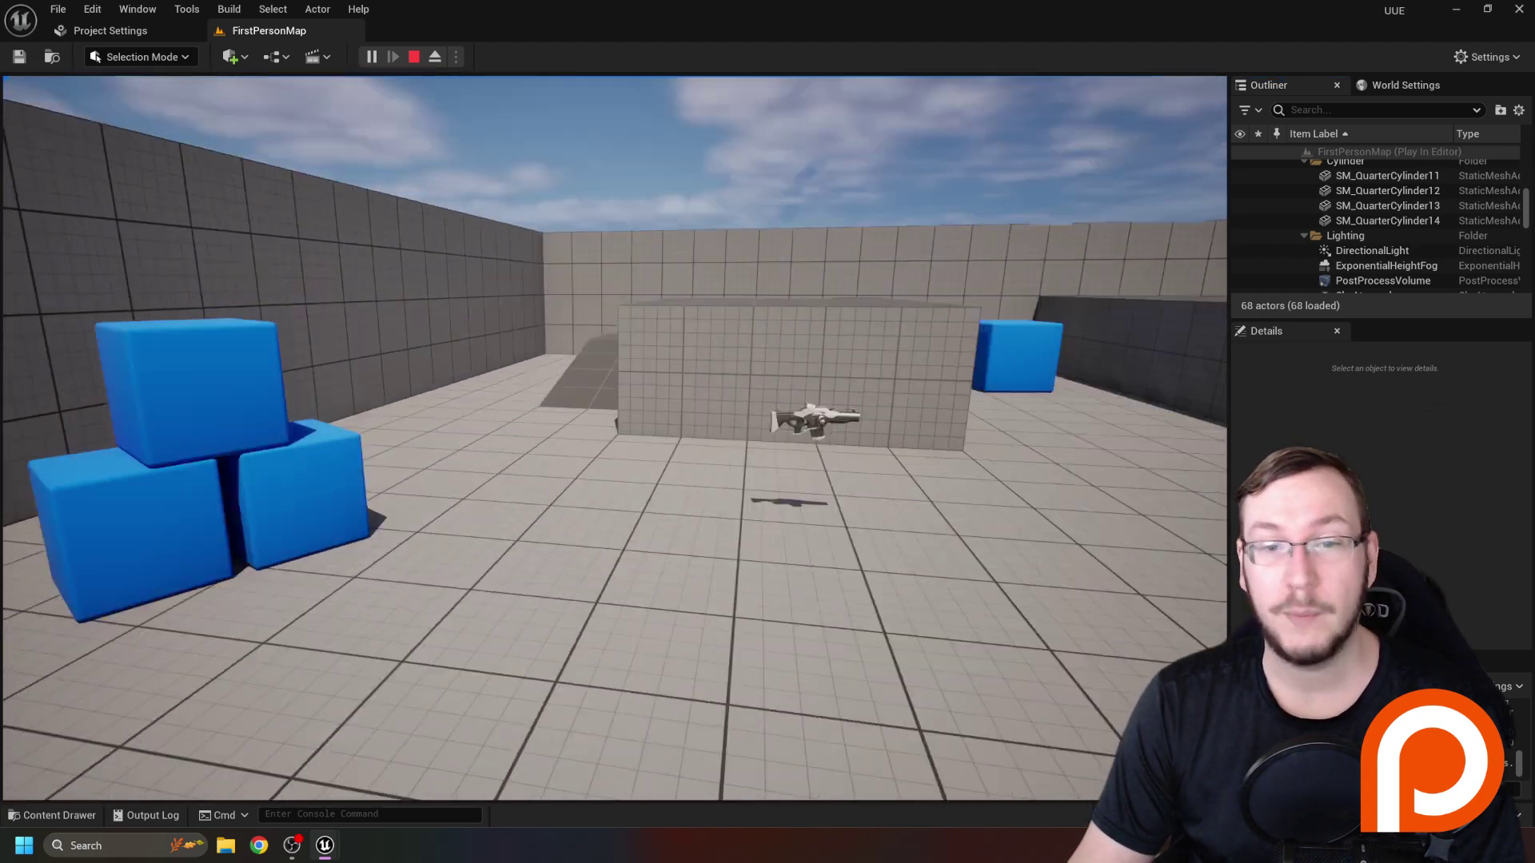
pyautogui.press('w')
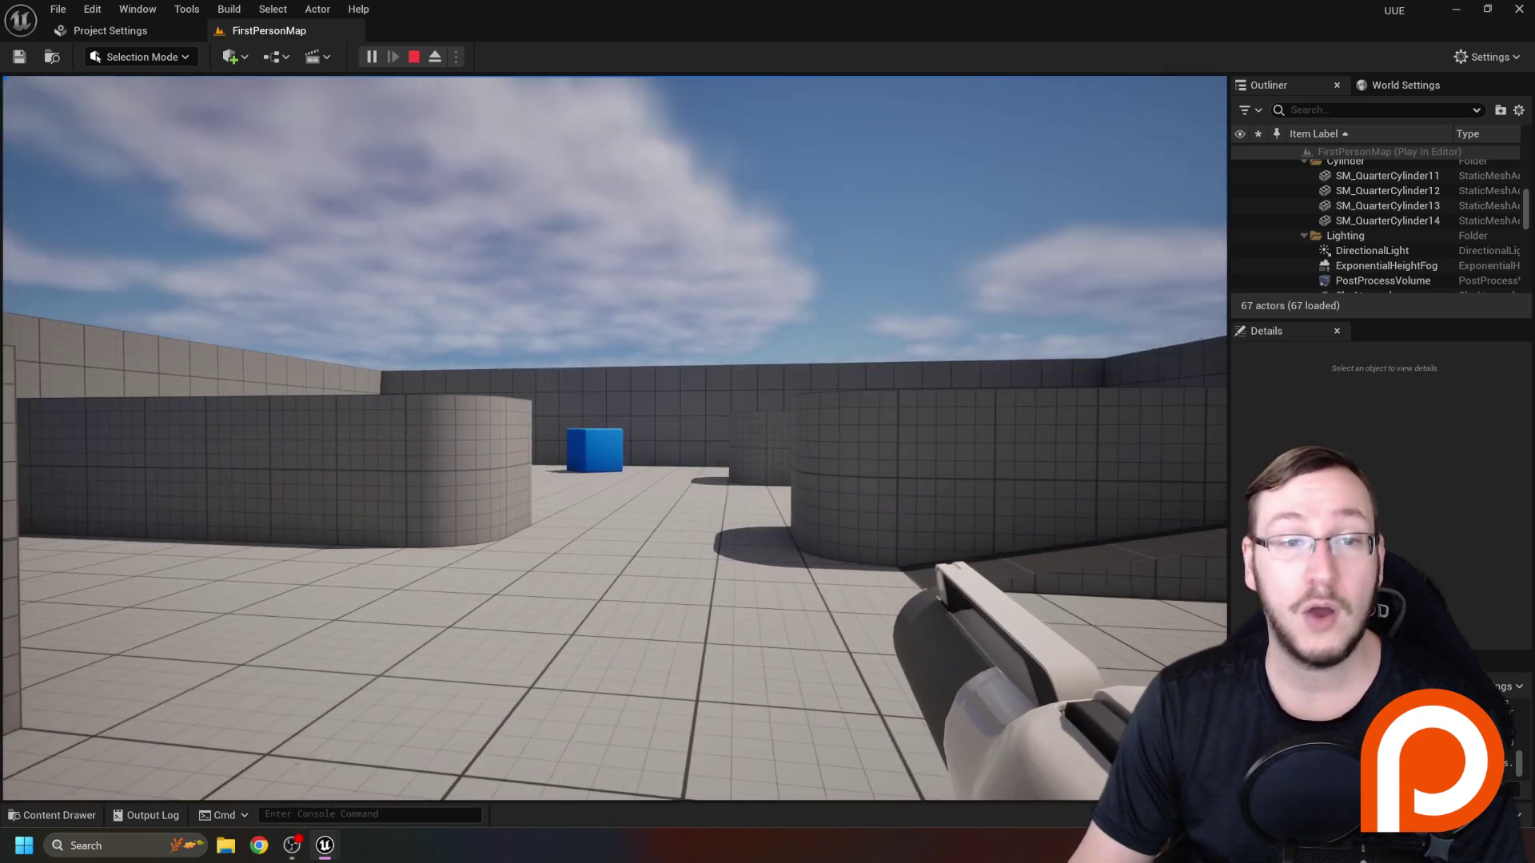
pyautogui.click(614, 438)
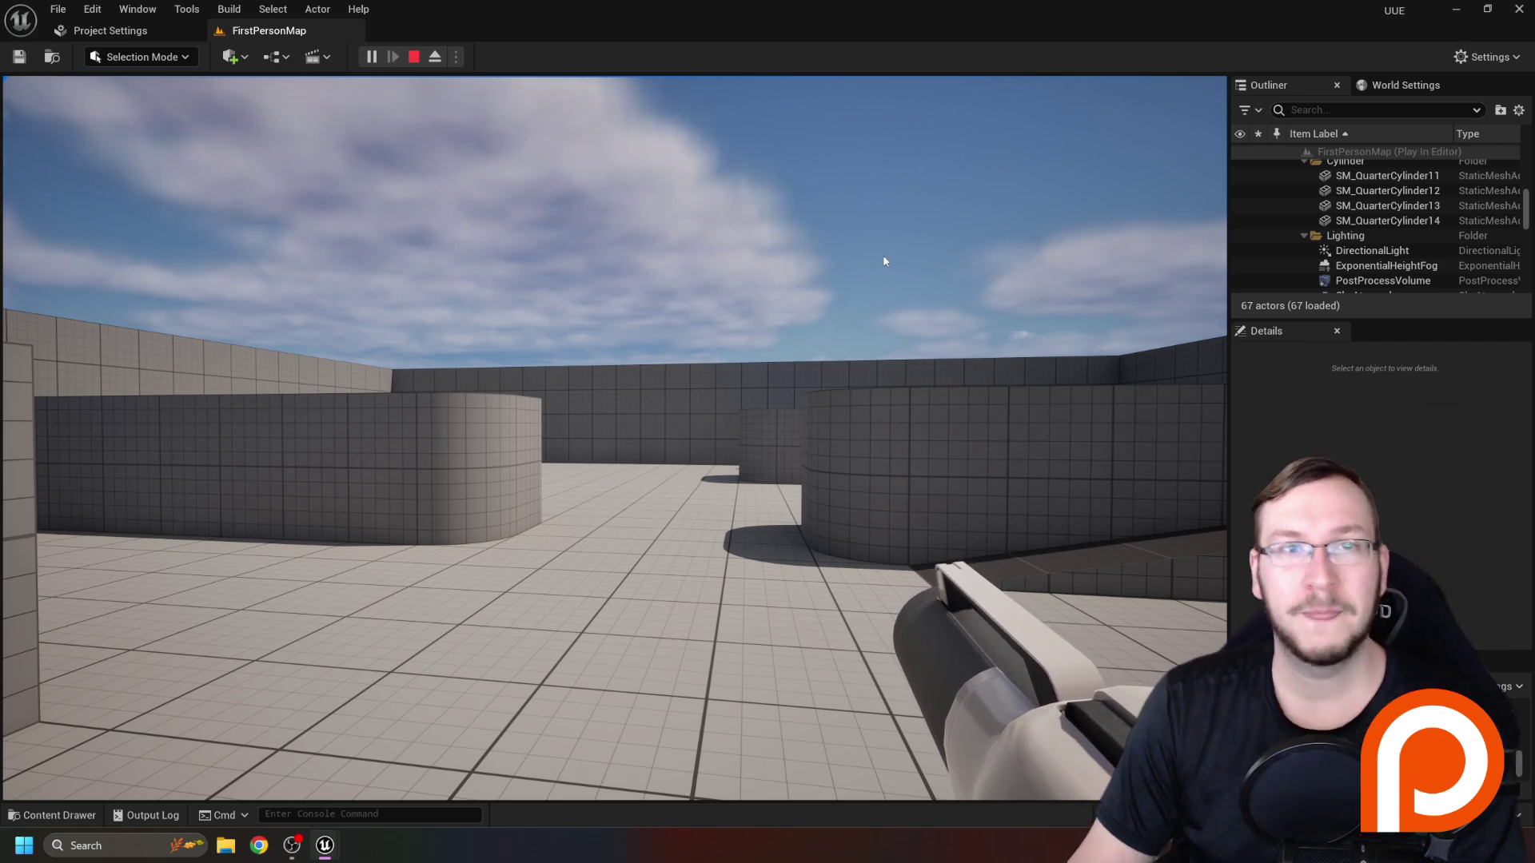
pyautogui.press('Escape')
# Raise the camera to overlook the whole level, then open the content drawer.
pyautogui.moveTo(882, 256); pyautogui.dragTo(811, 286, button='right')
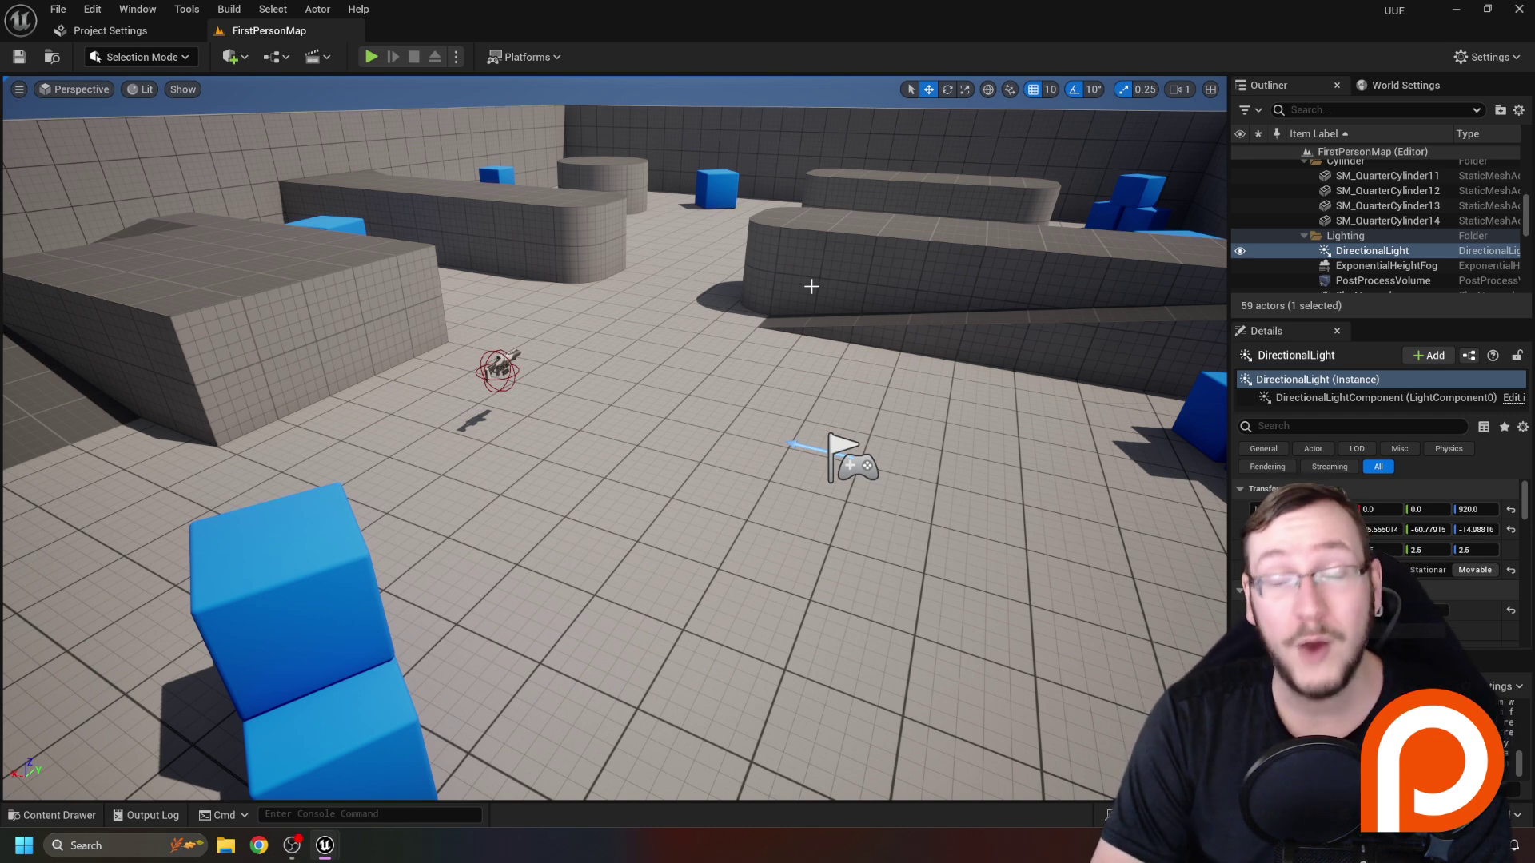
pyautogui.moveTo(811, 286); pyautogui.dragTo(808, 268, button='right')
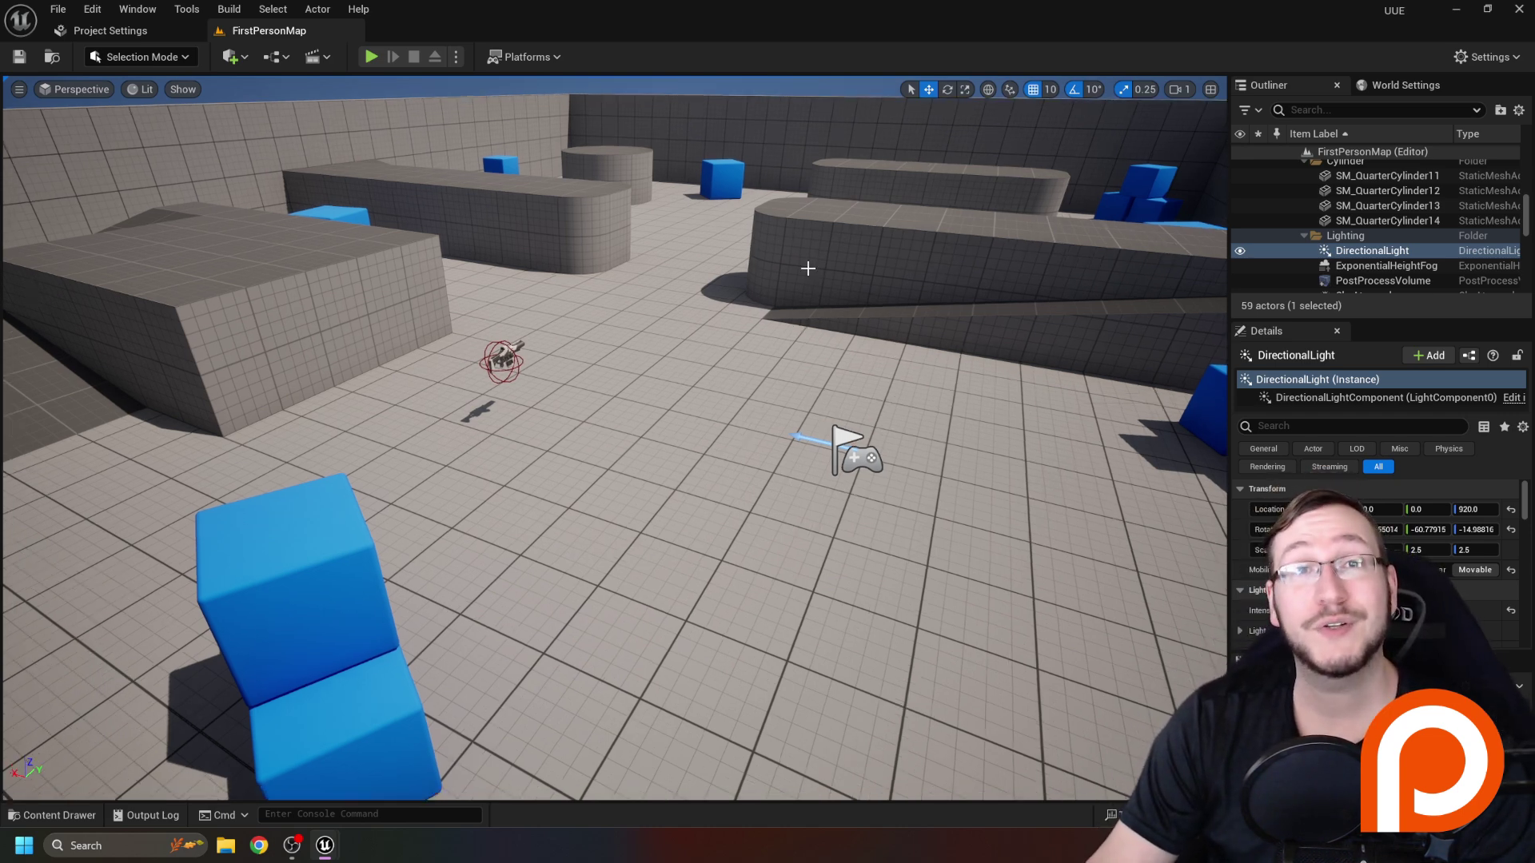
pyautogui.hotkey('ctrl', 'space')
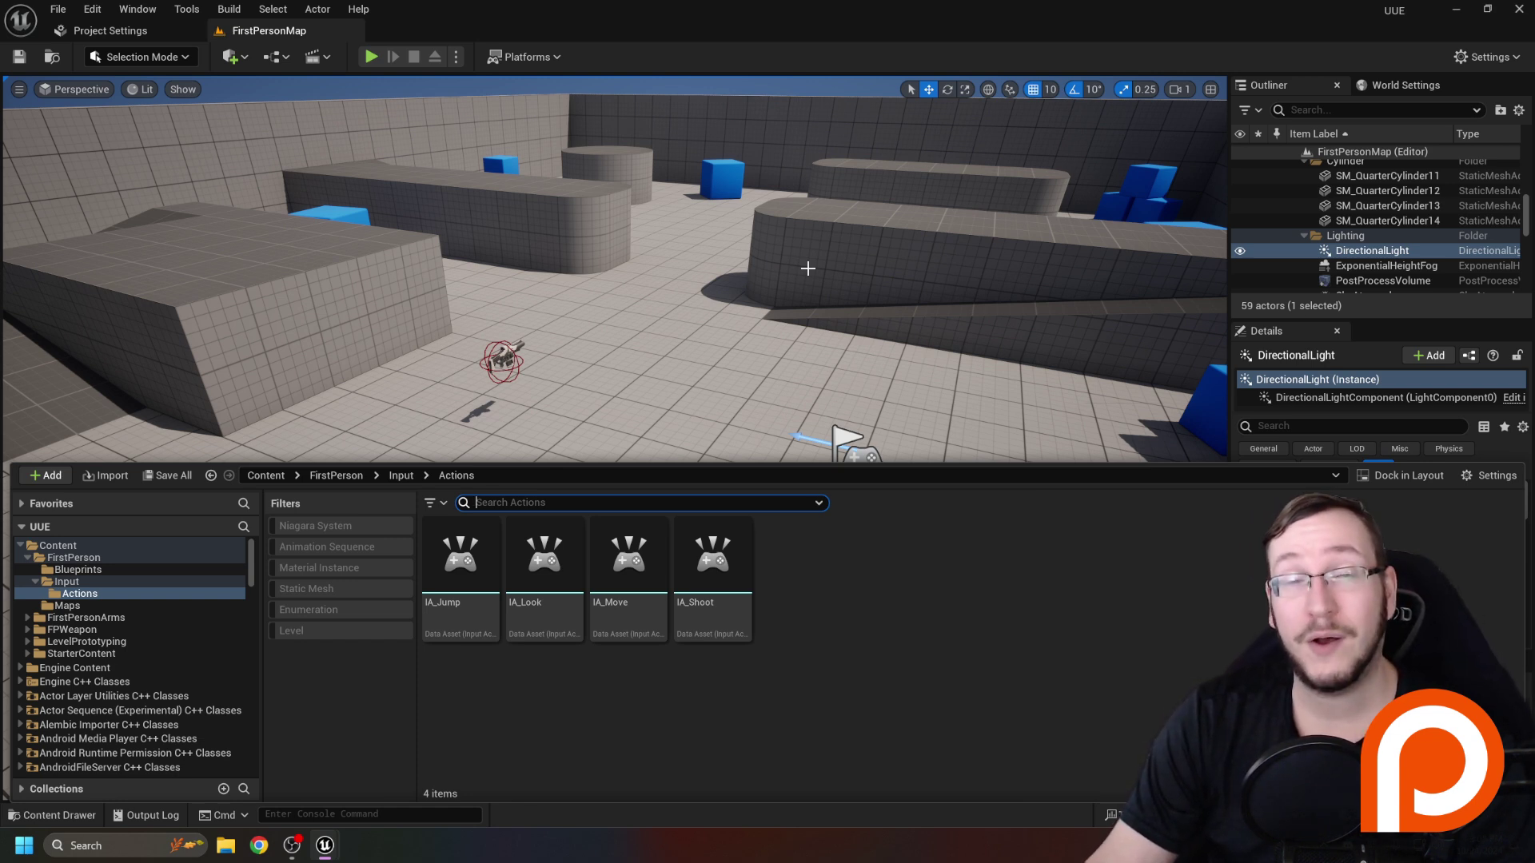
# Reopen the Content Drawer, go up to the top-level Content folder and show its context menu.
pyautogui.moveTo(807, 268); pyautogui.dragTo(769, 223, button='right')
pyautogui.hotkey('ctrl', 'space')
pyautogui.scroll(-5, 761, 242)
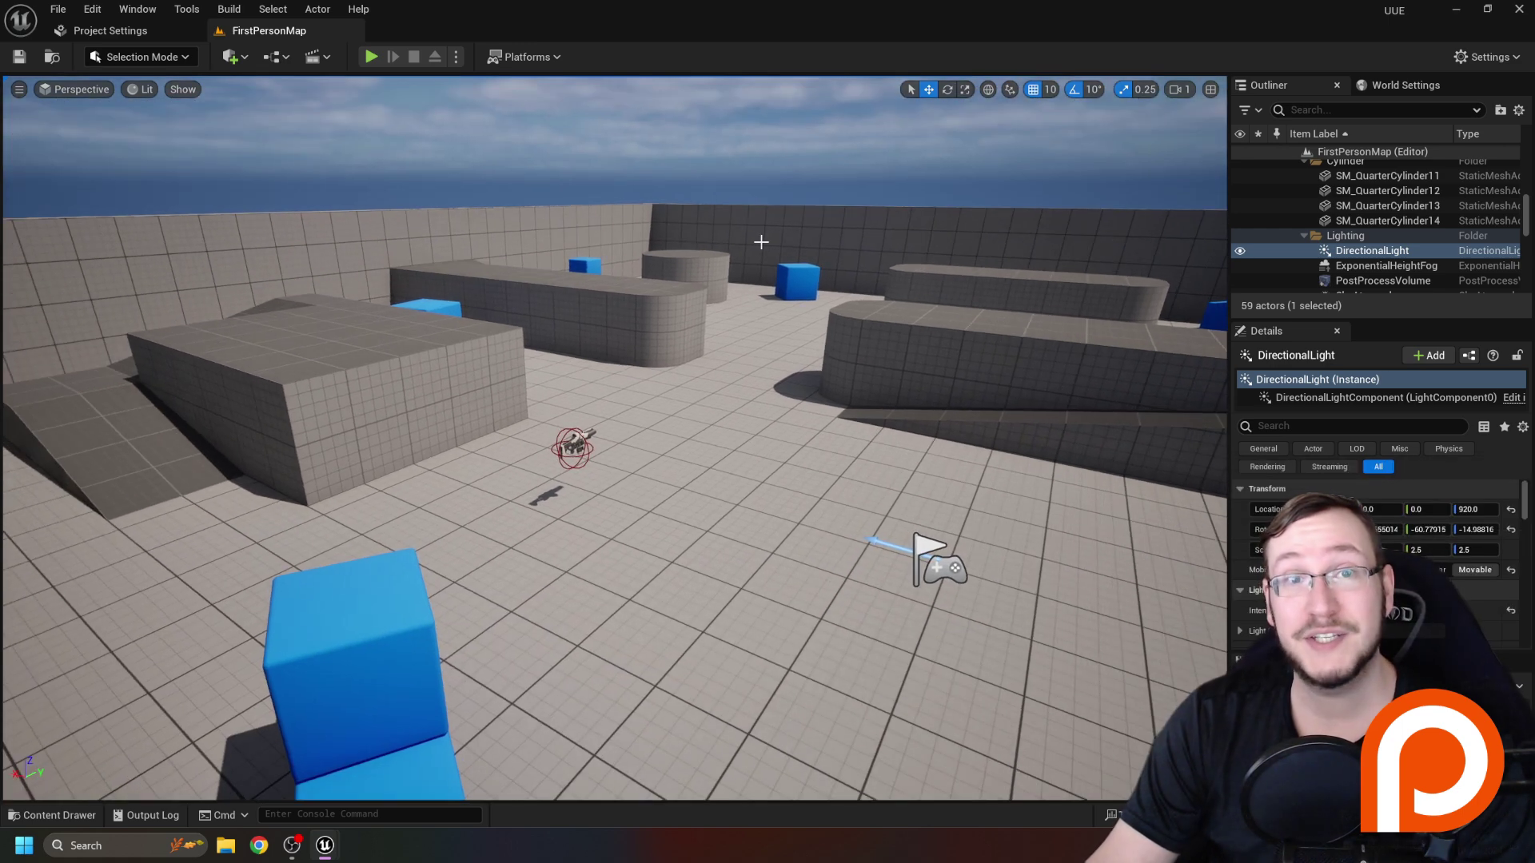
pyautogui.hotkey('ctrl', 'space')
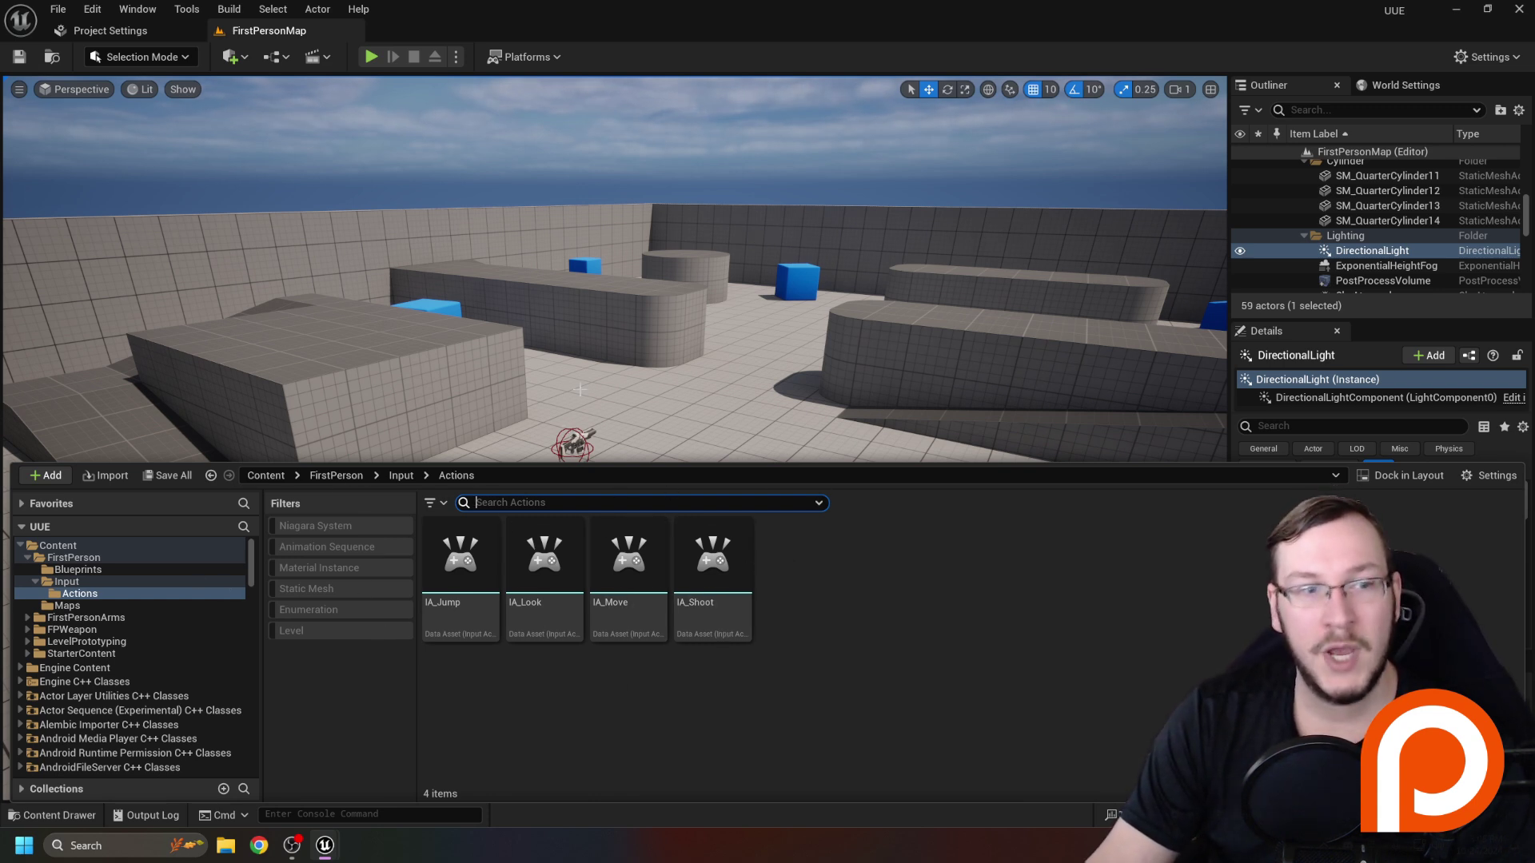
pyautogui.click(265, 476)
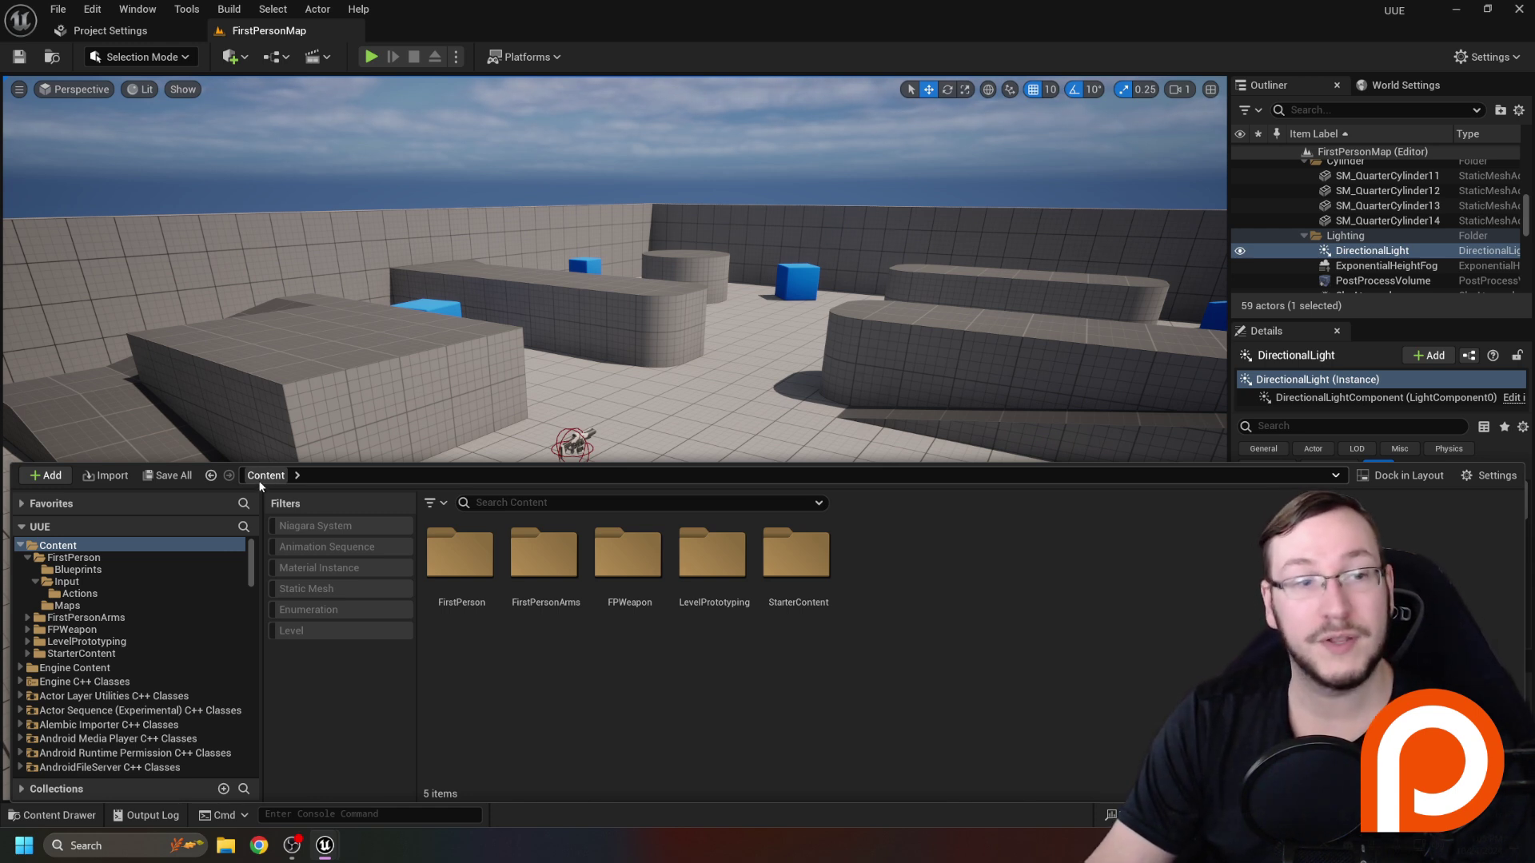
pyautogui.rightClick(59, 547)
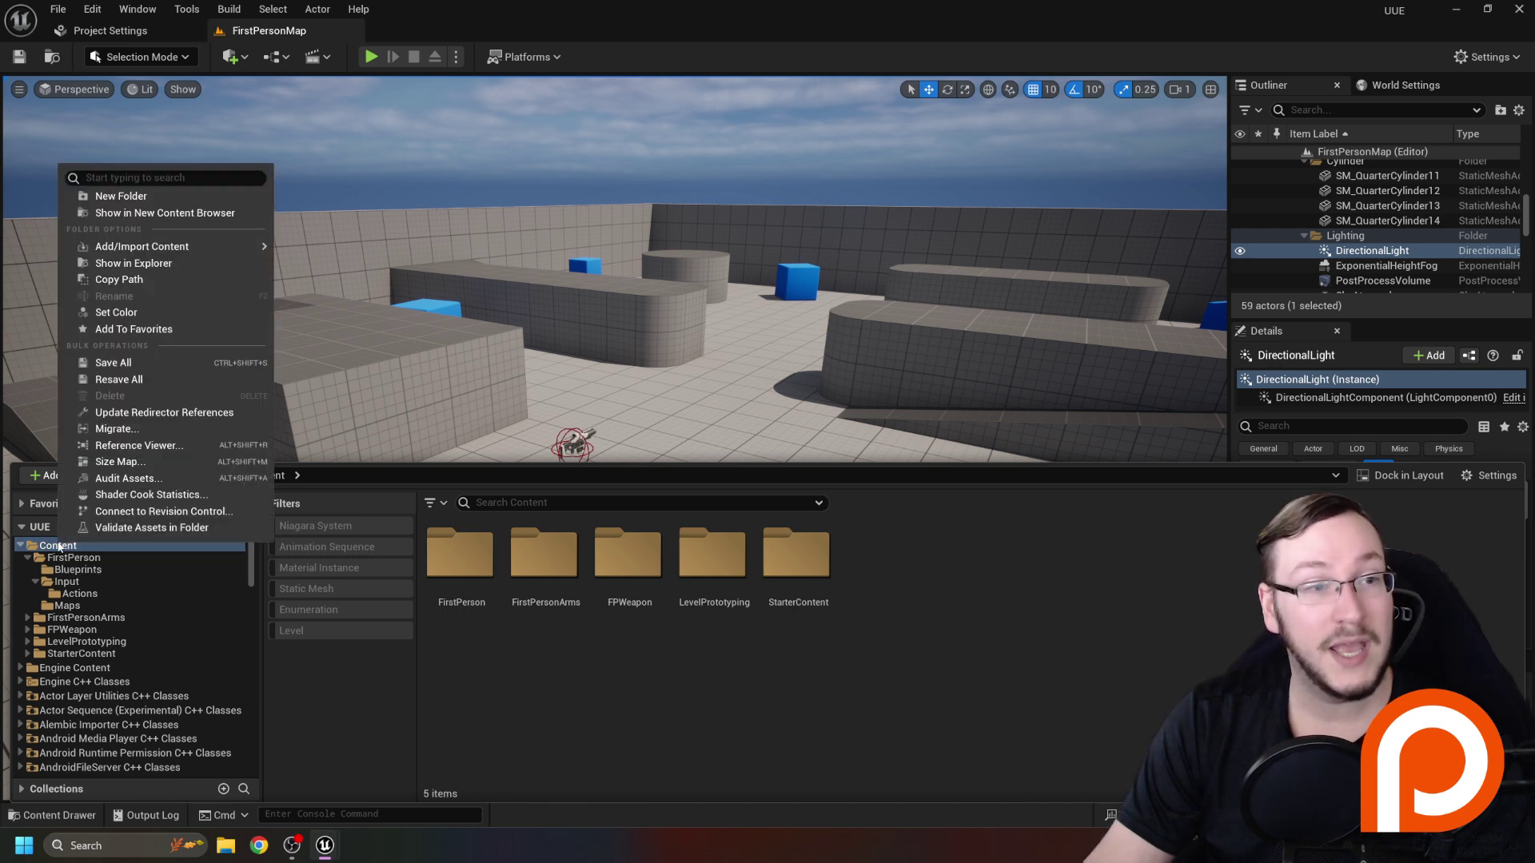
# Show the Content folder in File Explorer, then close Explorer to return to the editor.
pyautogui.click(134, 263)
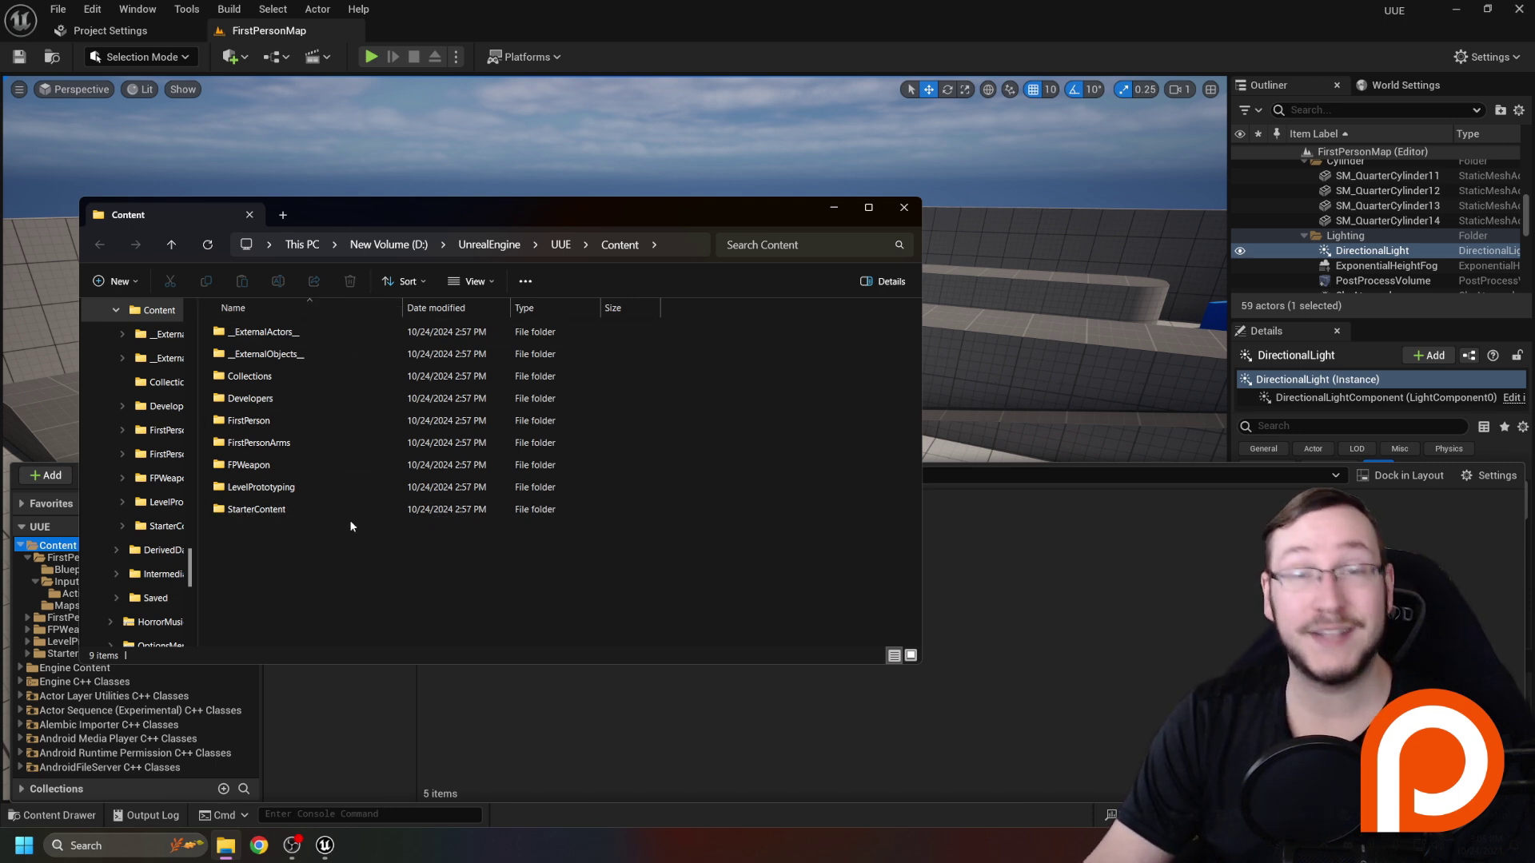
pyautogui.click(903, 210)
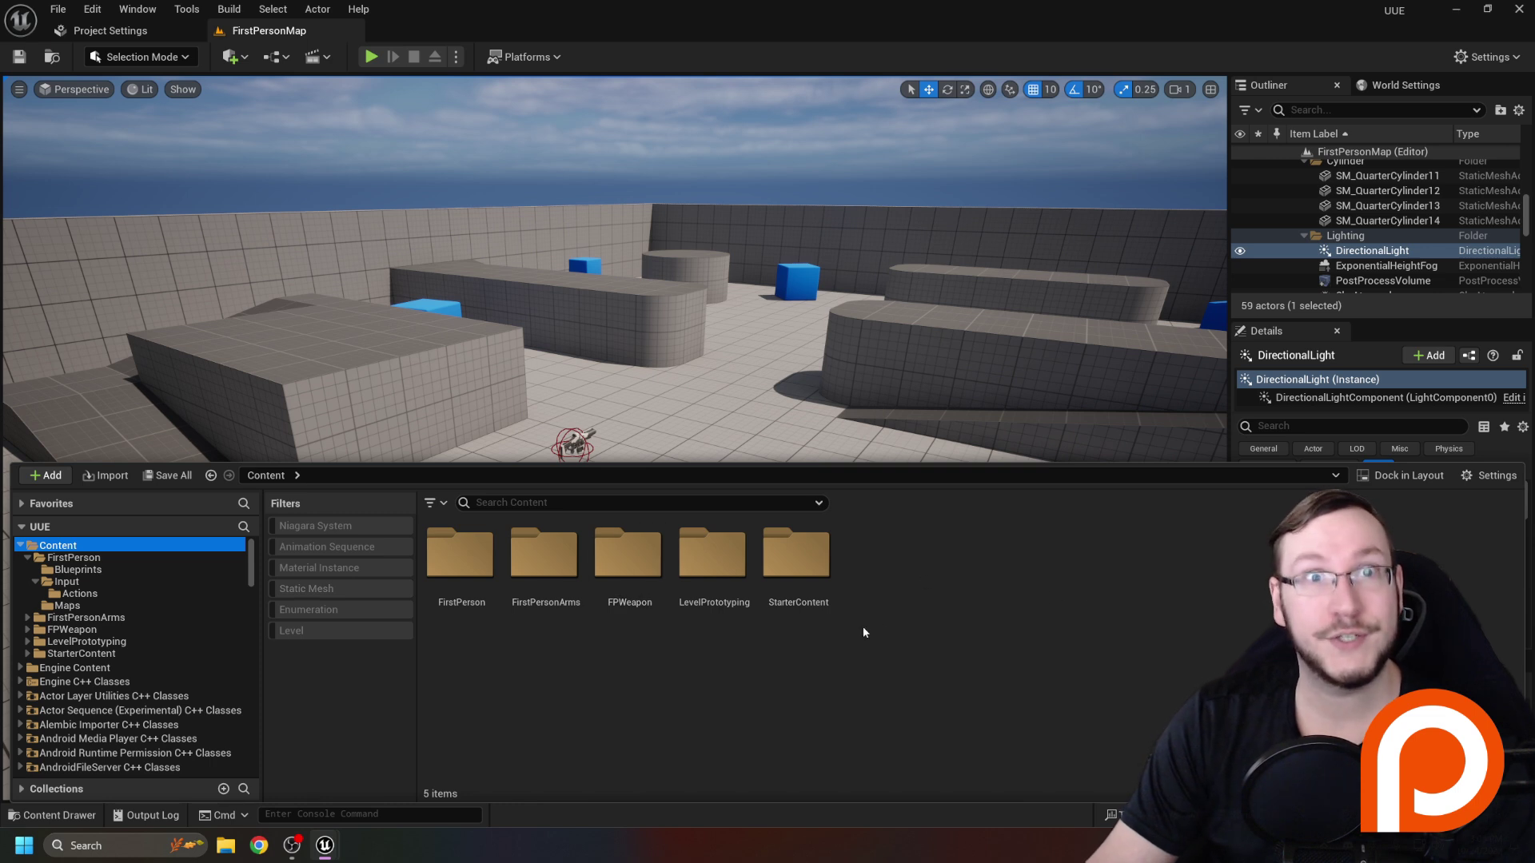
pyautogui.click(668, 657)
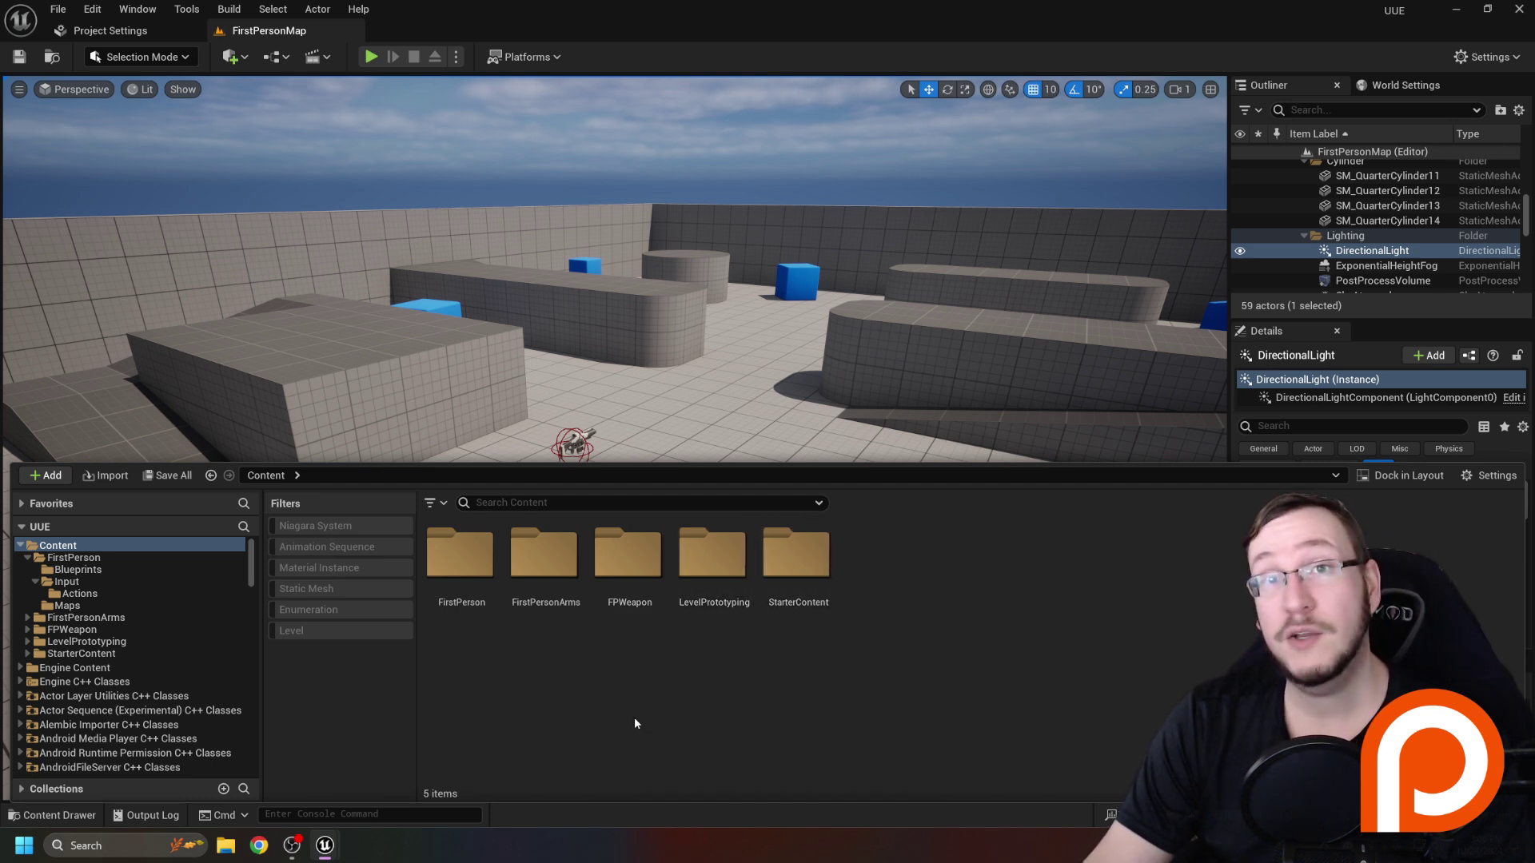
pyautogui.click(728, 623)
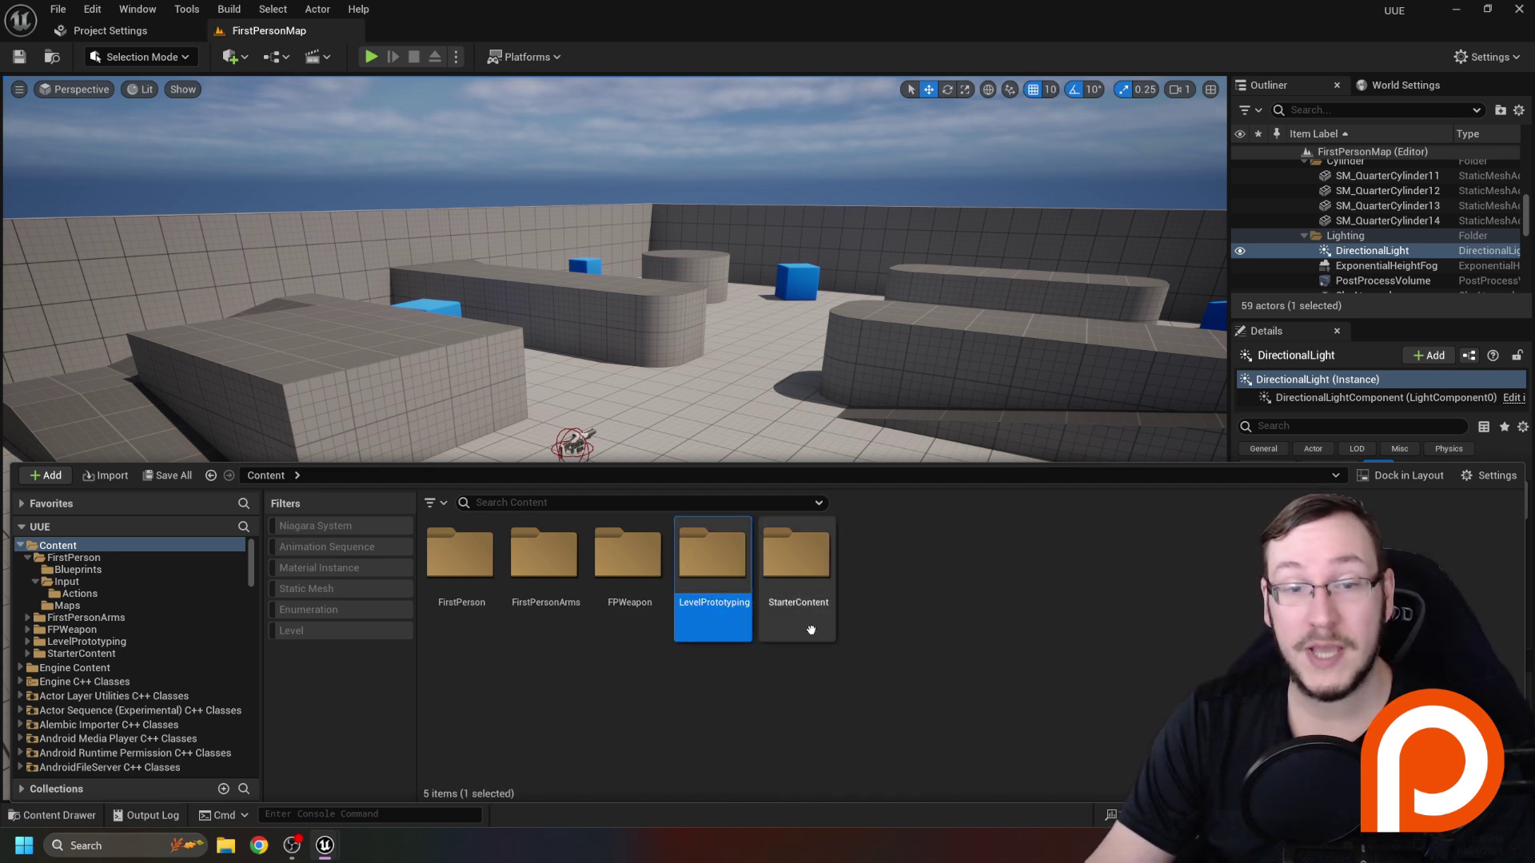
pyautogui.keyDown('ctrl'); pyautogui.click(795, 589); pyautogui.keyUp('ctrl')
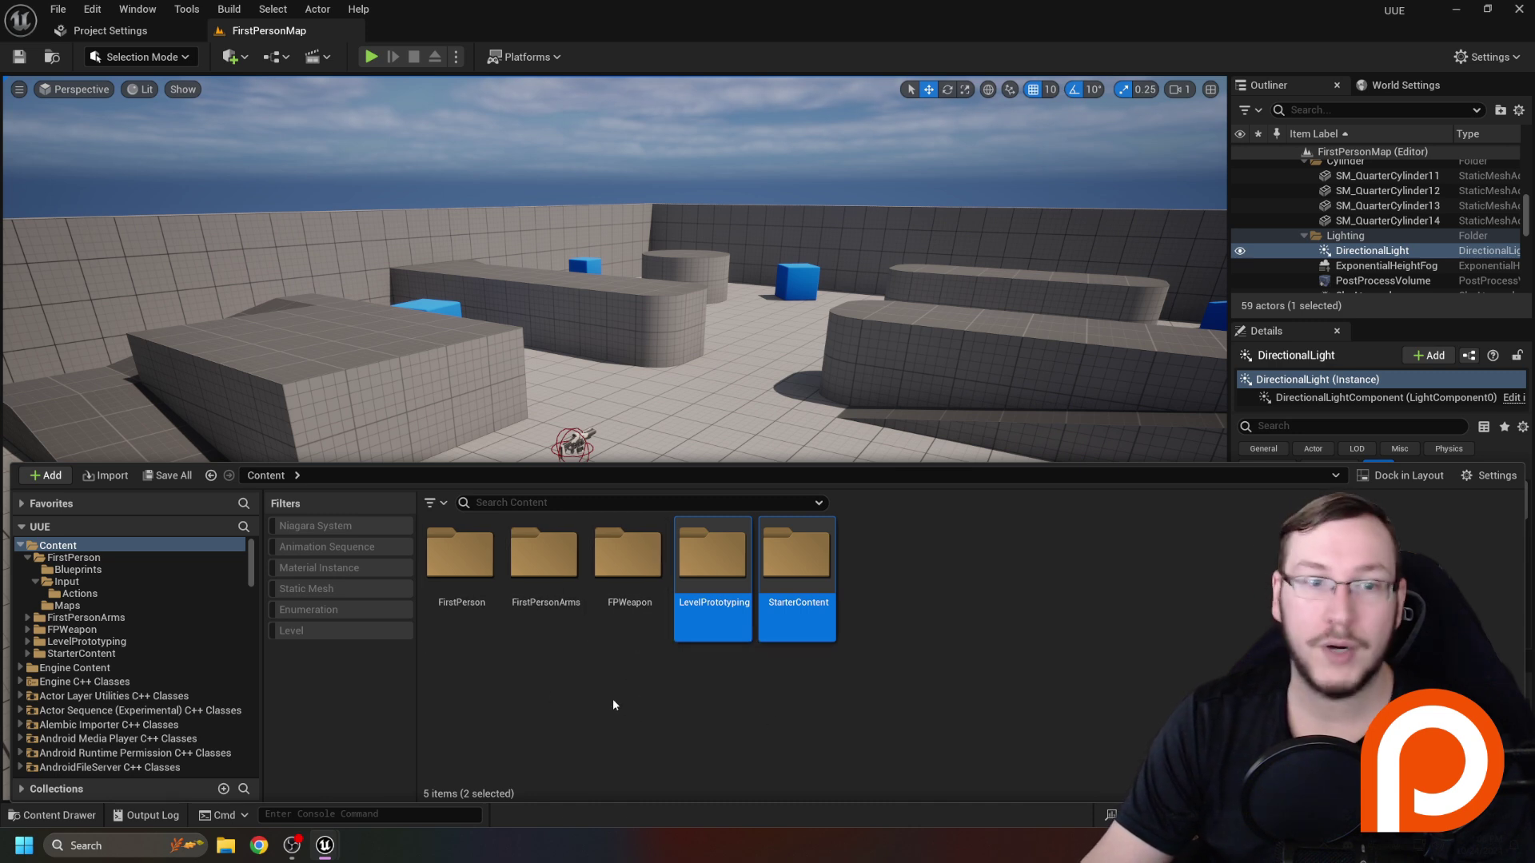
pyautogui.click(588, 696)
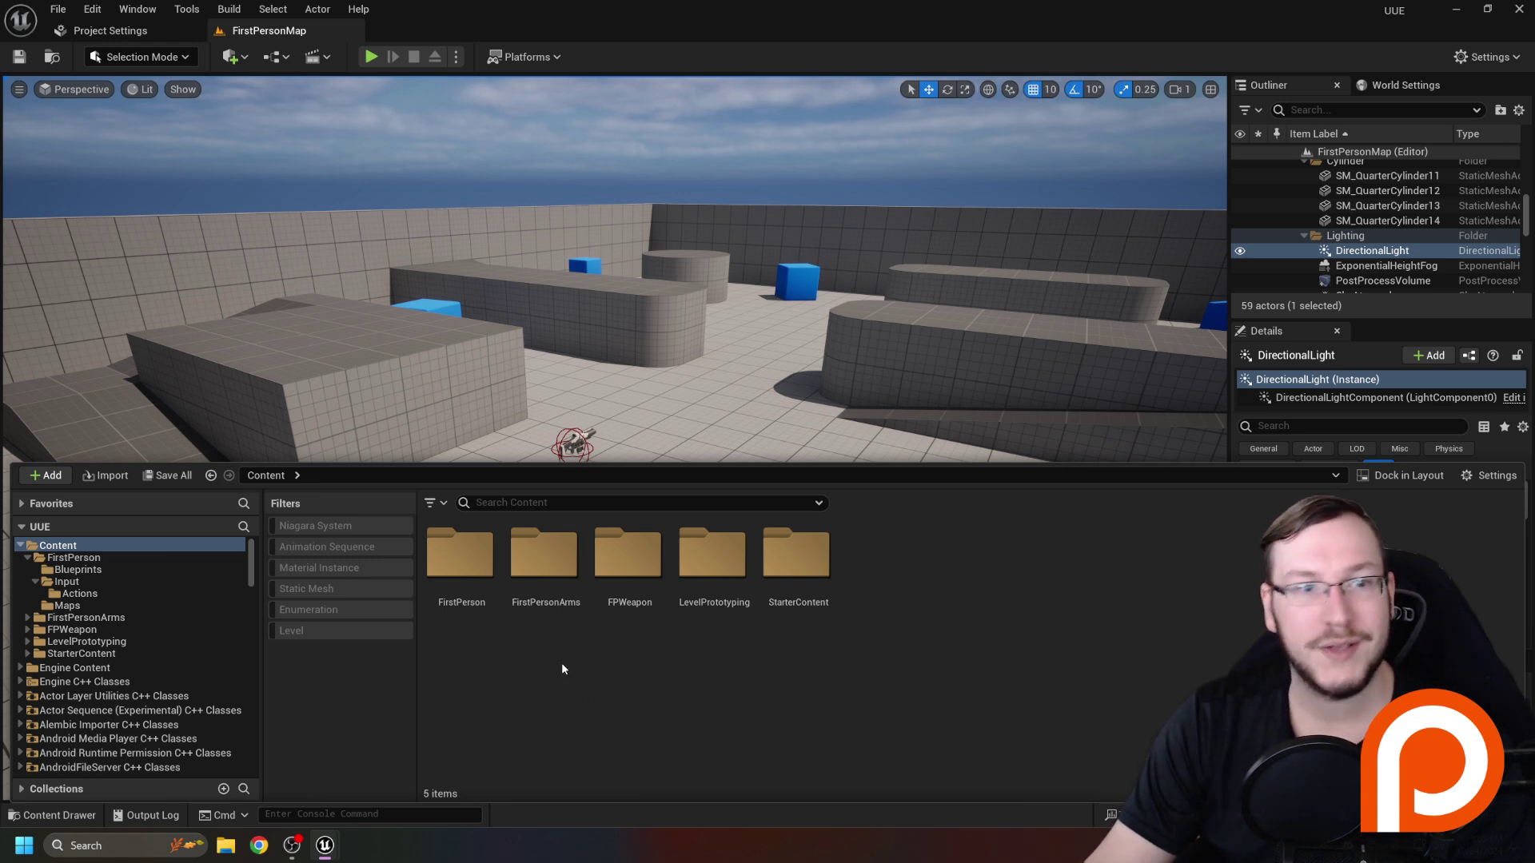
# Browse FirstPerson > Blueprints, then return to Content and open the FPWeapon folder.
pyautogui.doubleClick(474, 601)
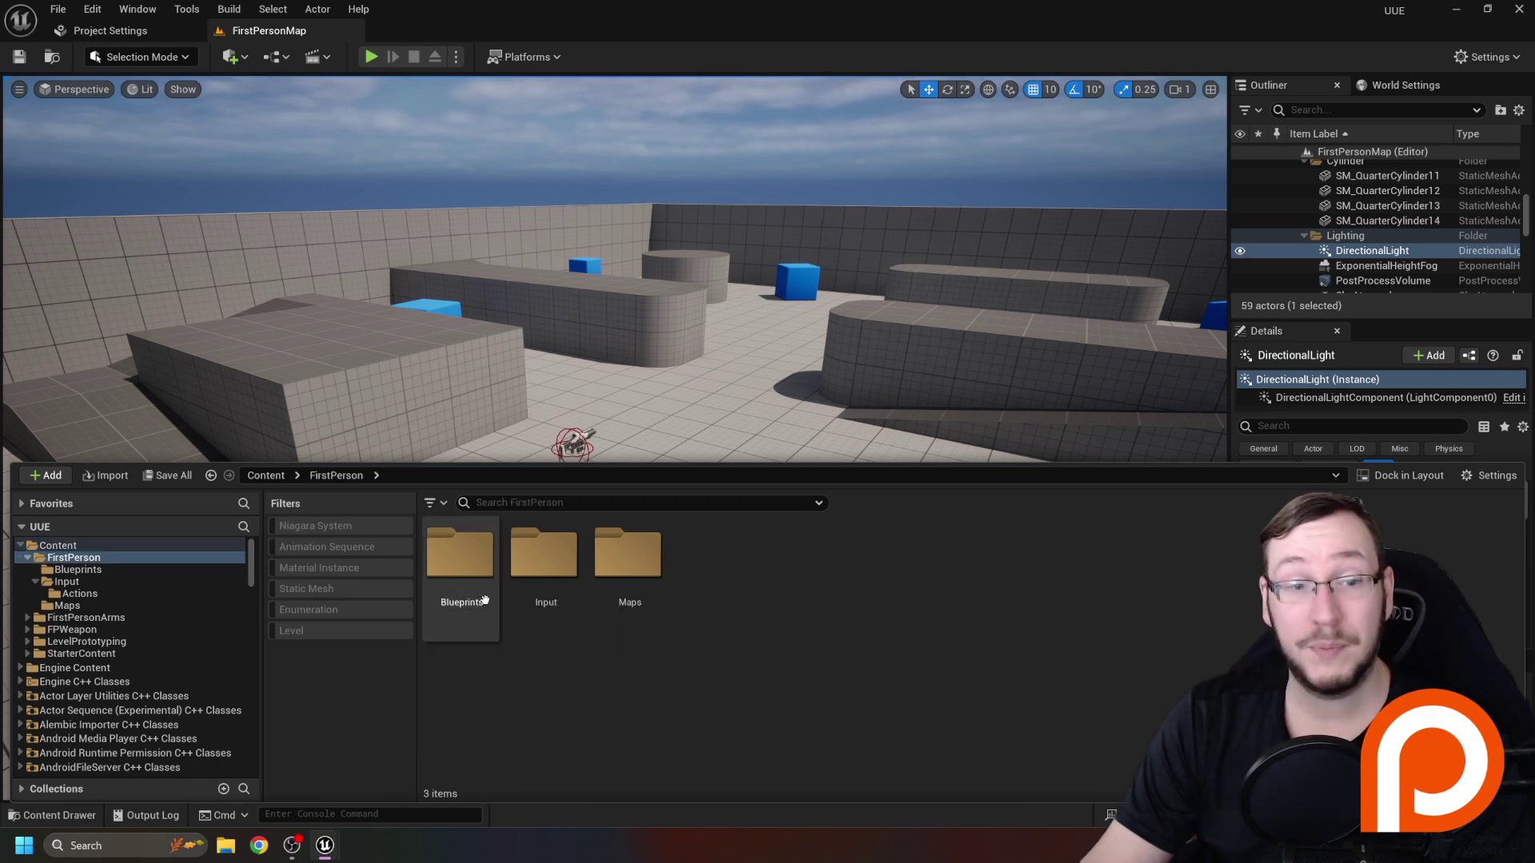
pyautogui.doubleClick(484, 600)
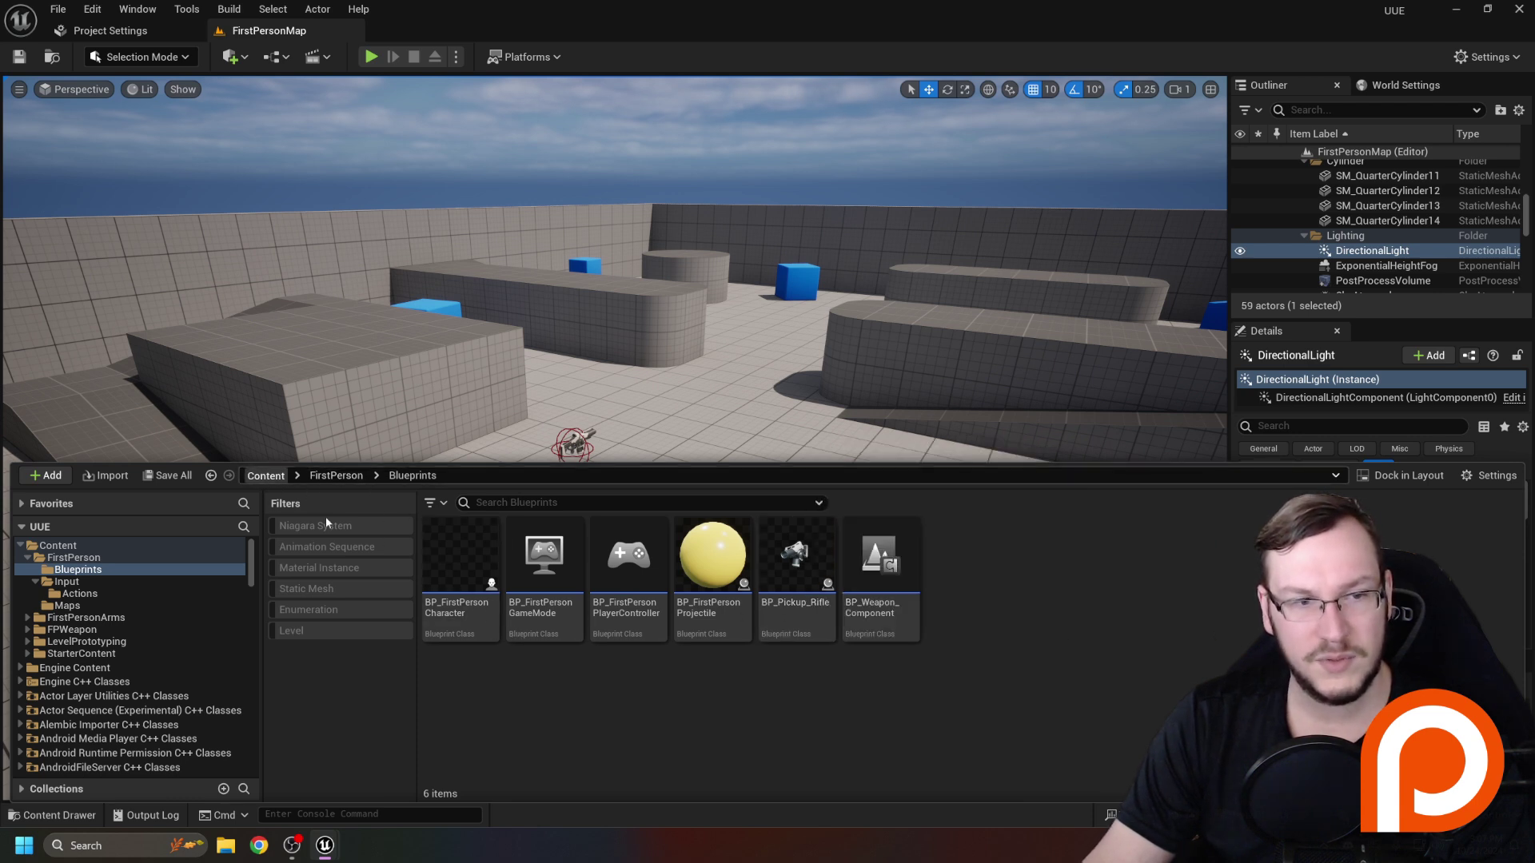
pyautogui.click(265, 475)
pyautogui.click(629, 601)
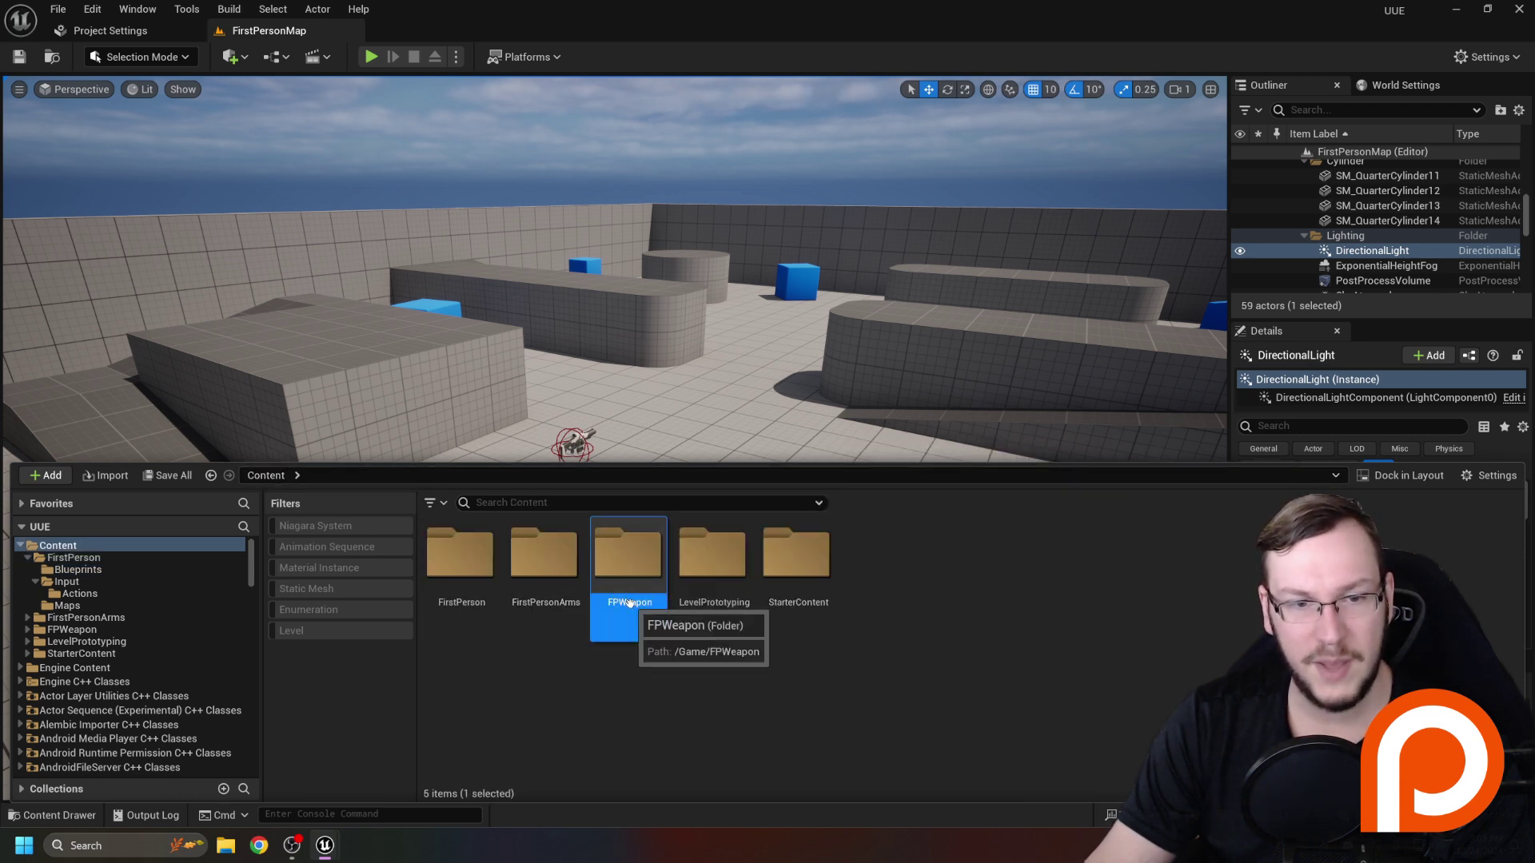
pyautogui.doubleClick(629, 601)
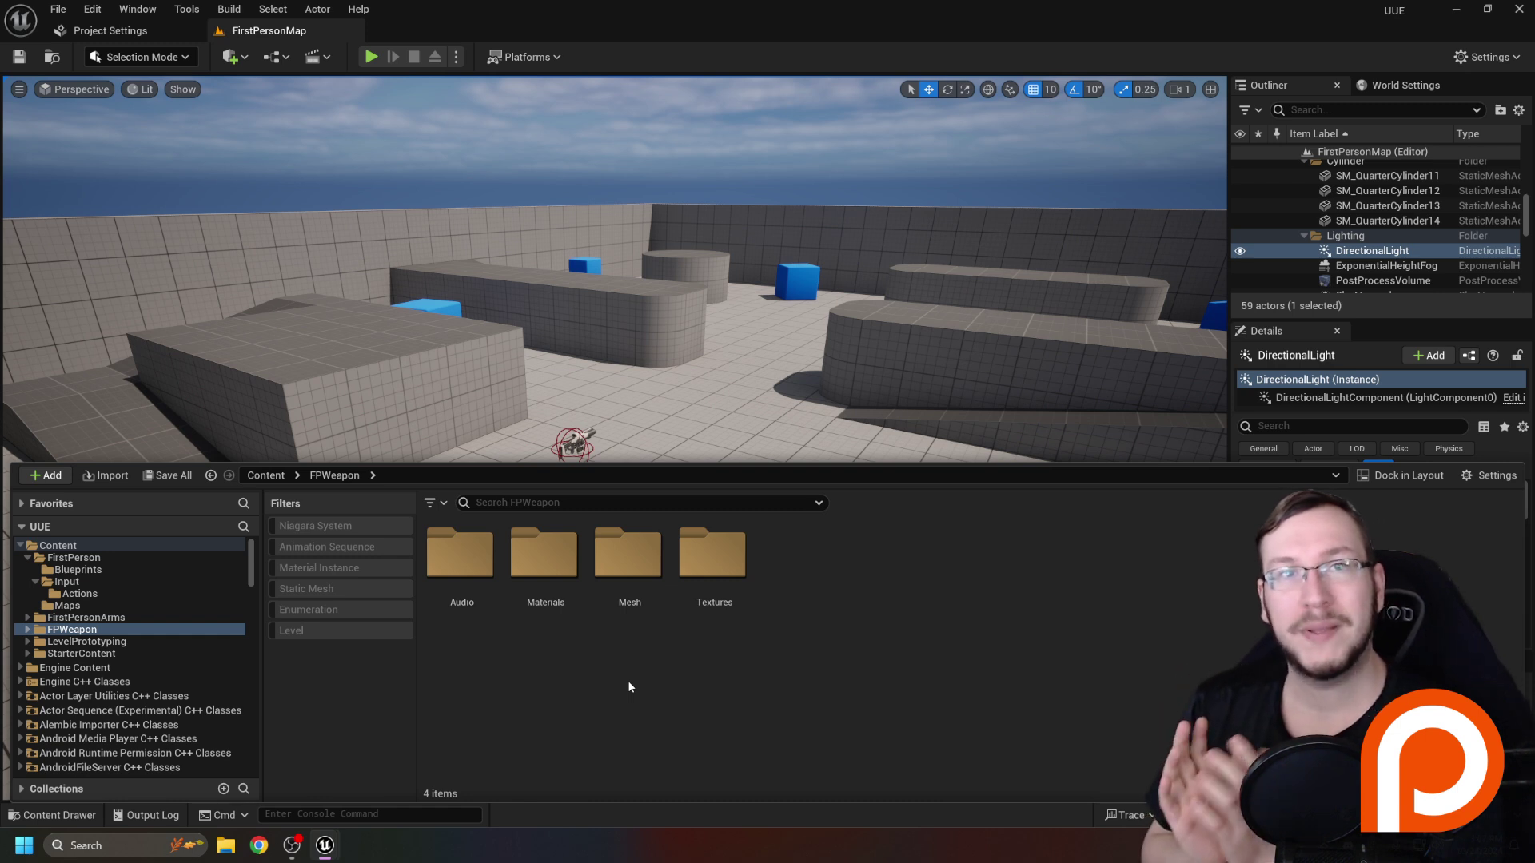
# Look through FirstPerson > Blueprints and the FPWeapon folder, then return to Content.
pyautogui.click(268, 475)
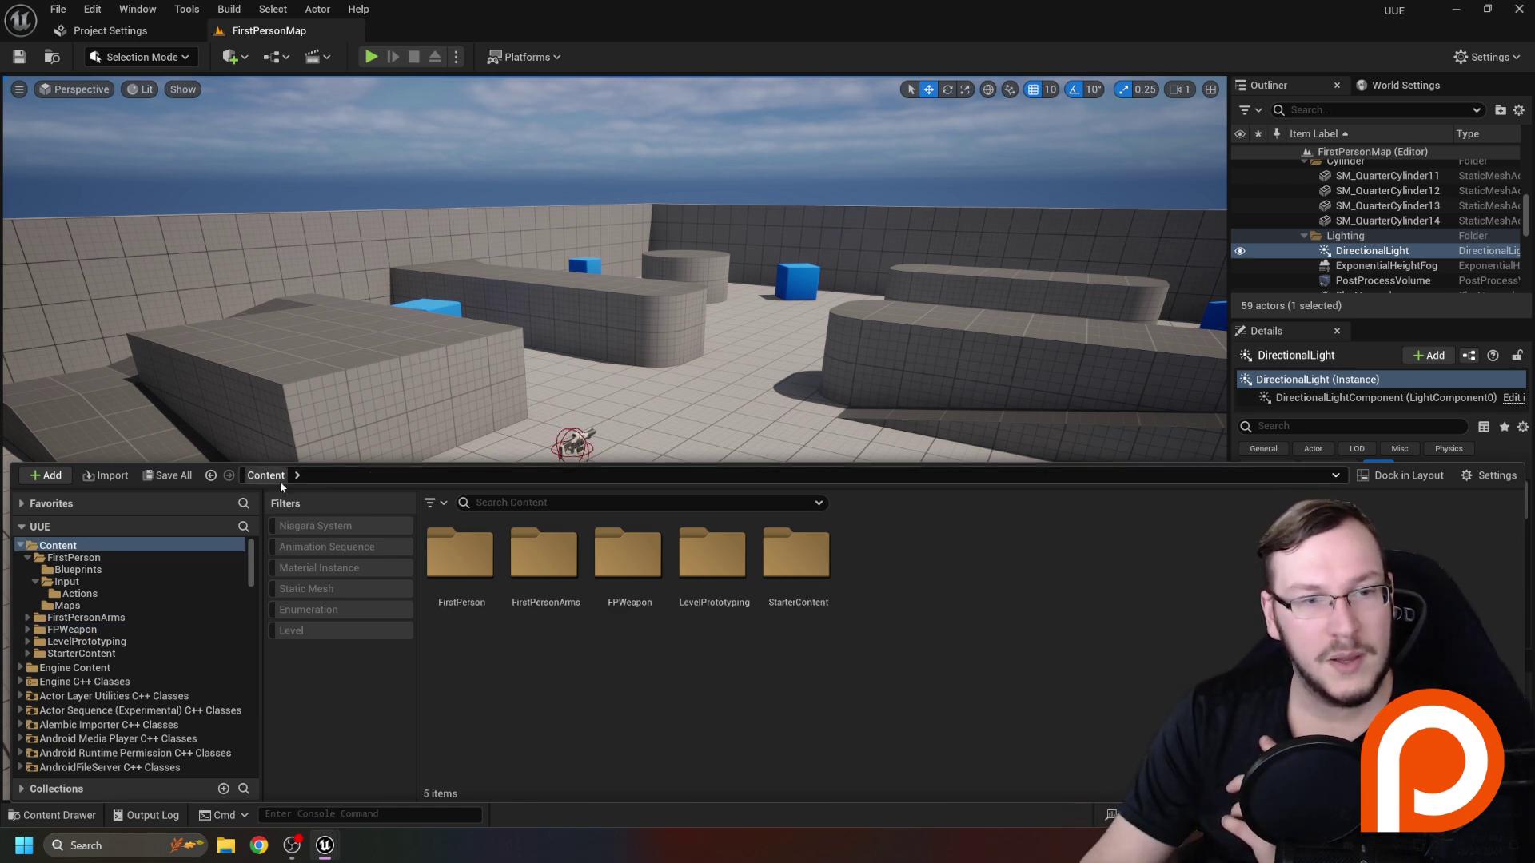
pyautogui.click(458, 590)
pyautogui.doubleClick(458, 590)
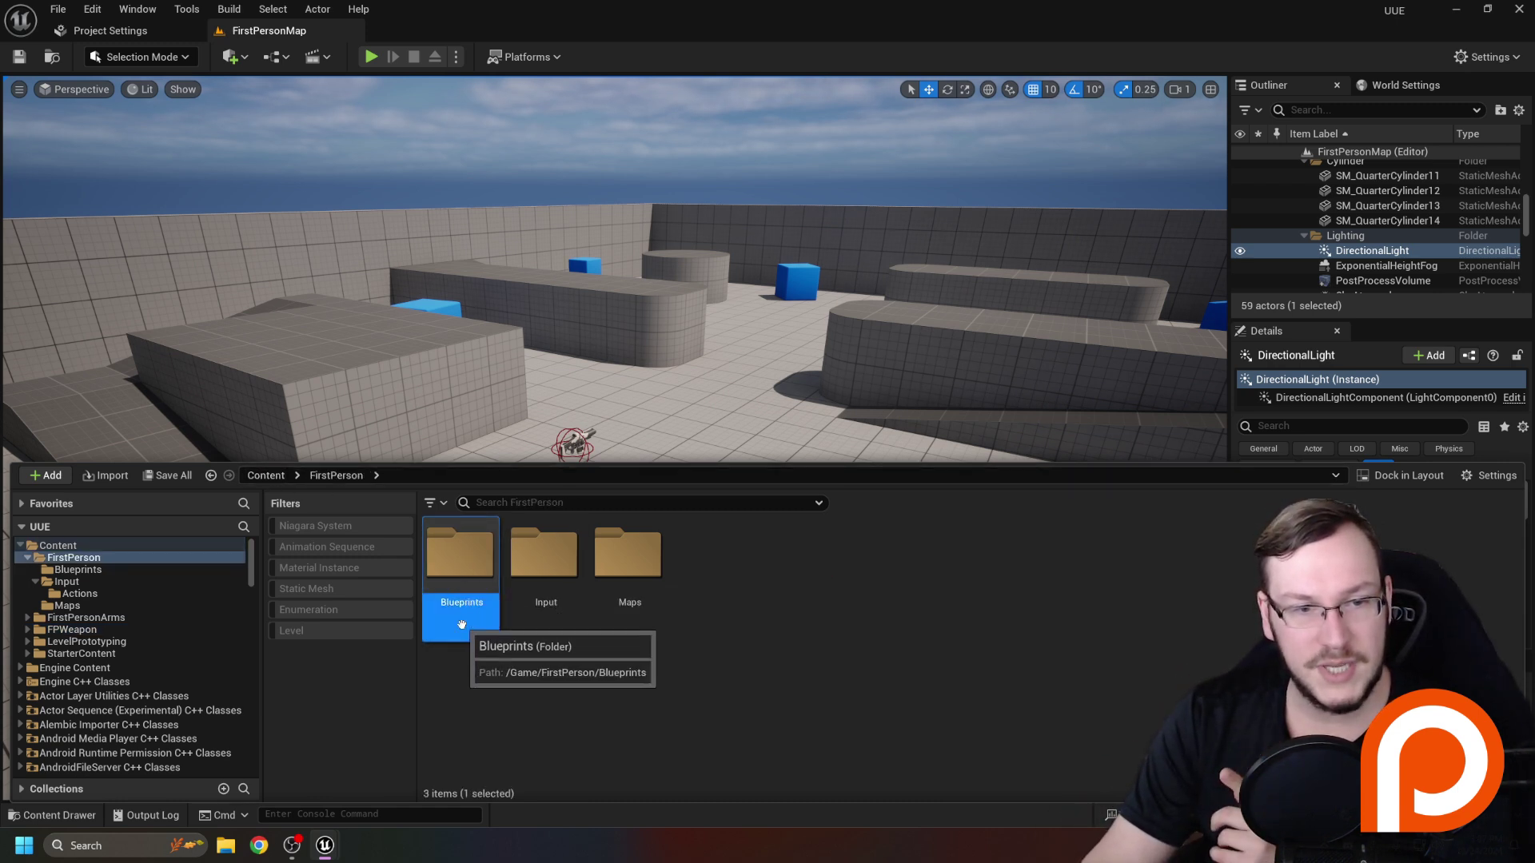
pyautogui.doubleClick(460, 598)
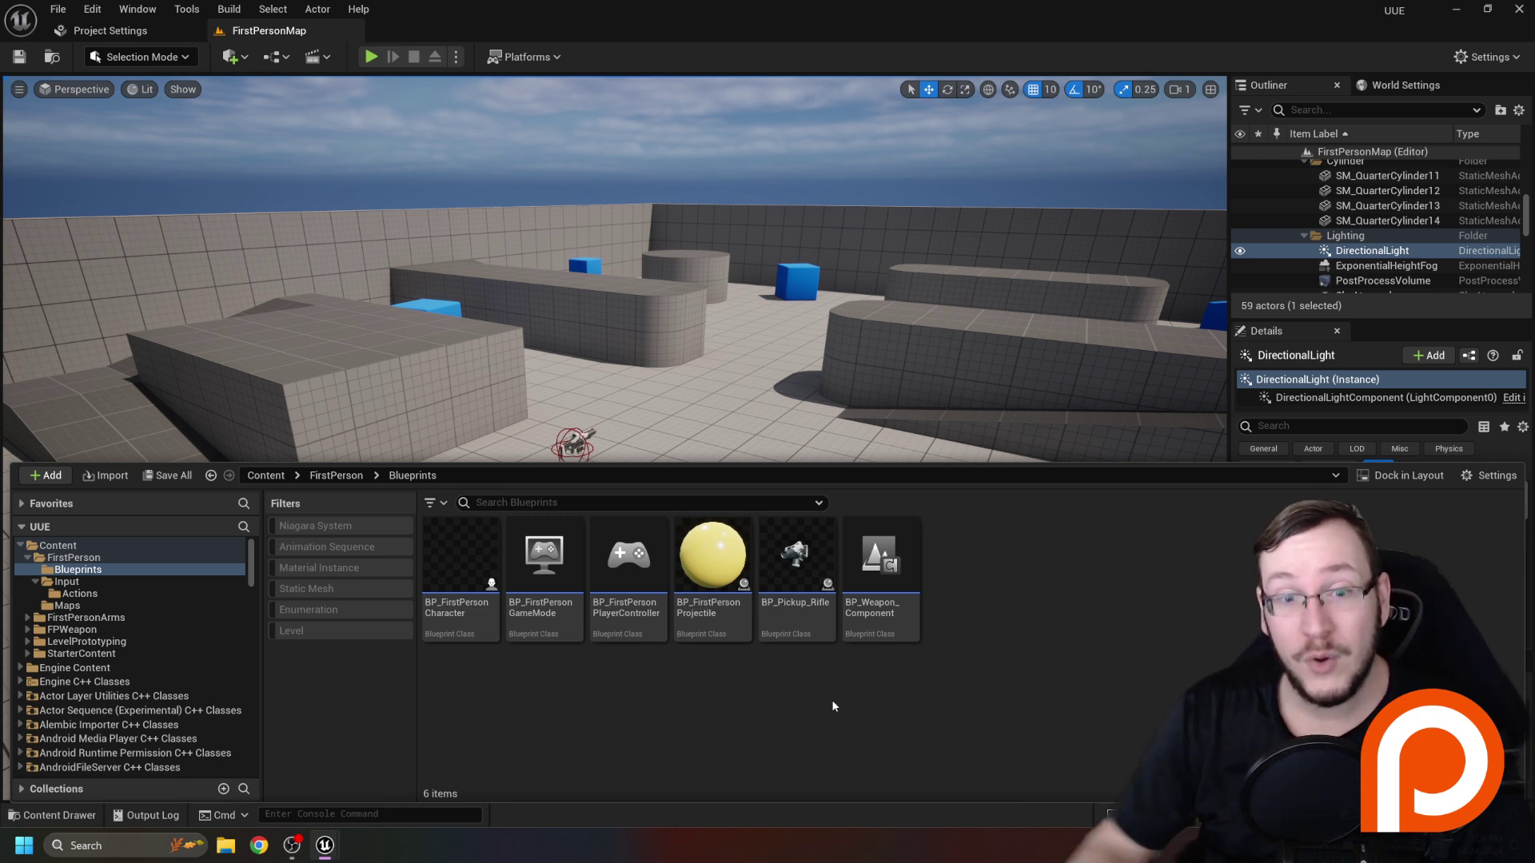
pyautogui.moveTo(808, 629)
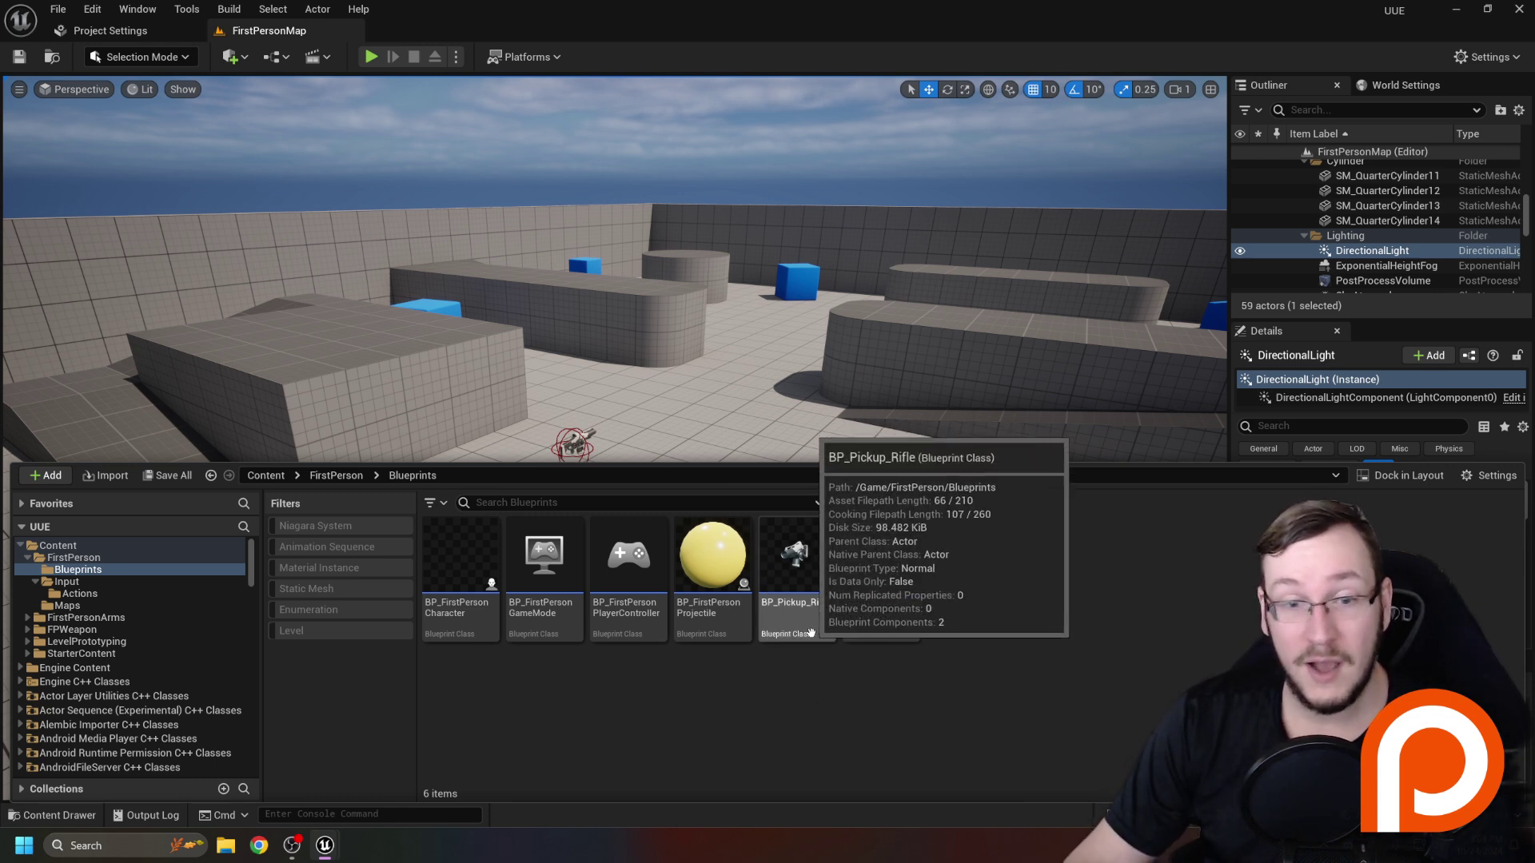
pyautogui.click(275, 478)
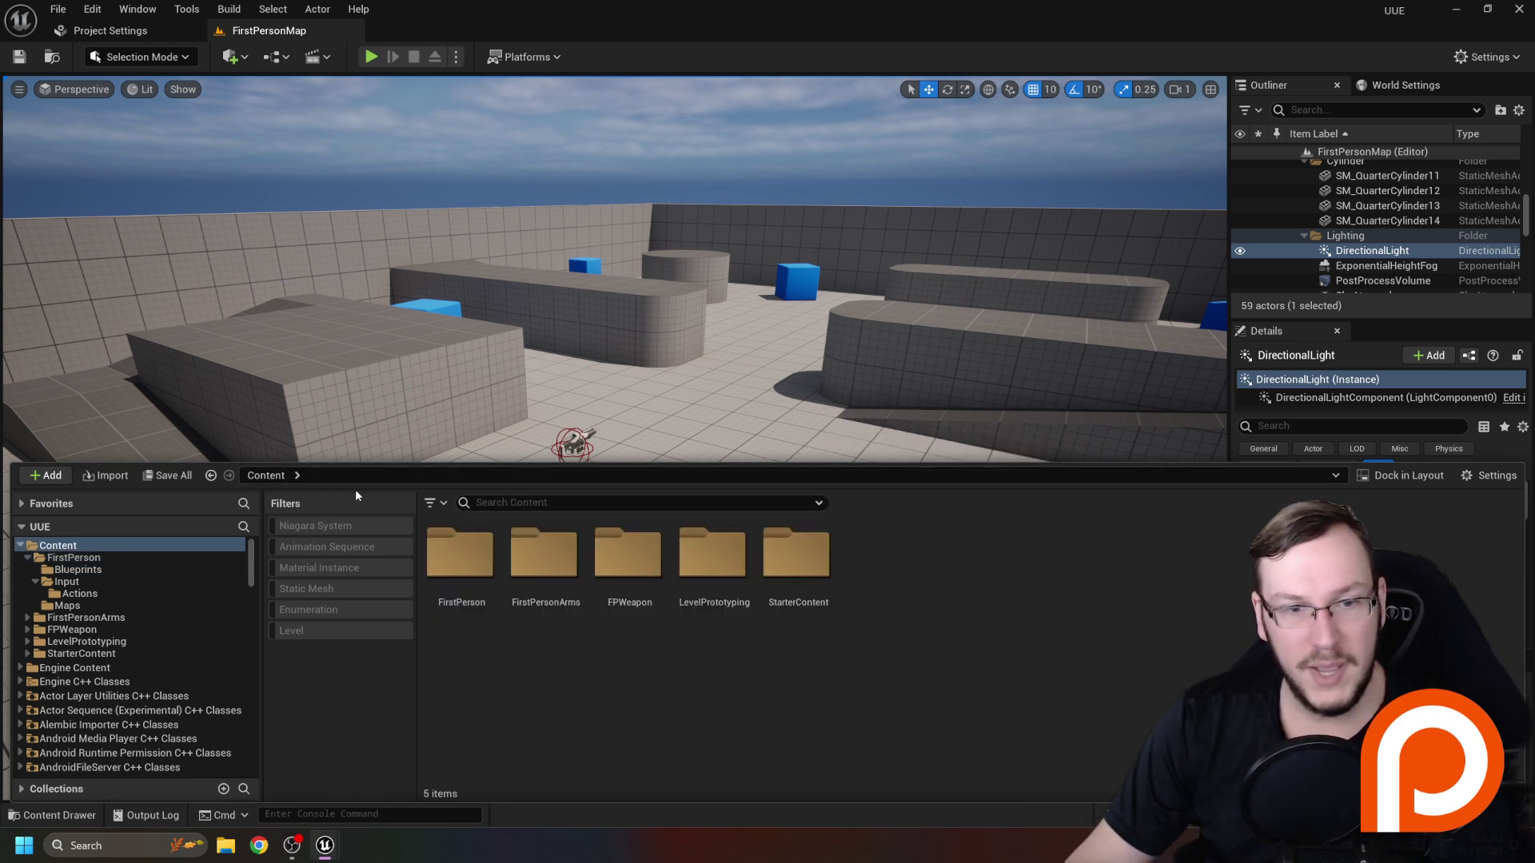
pyautogui.doubleClick(649, 564)
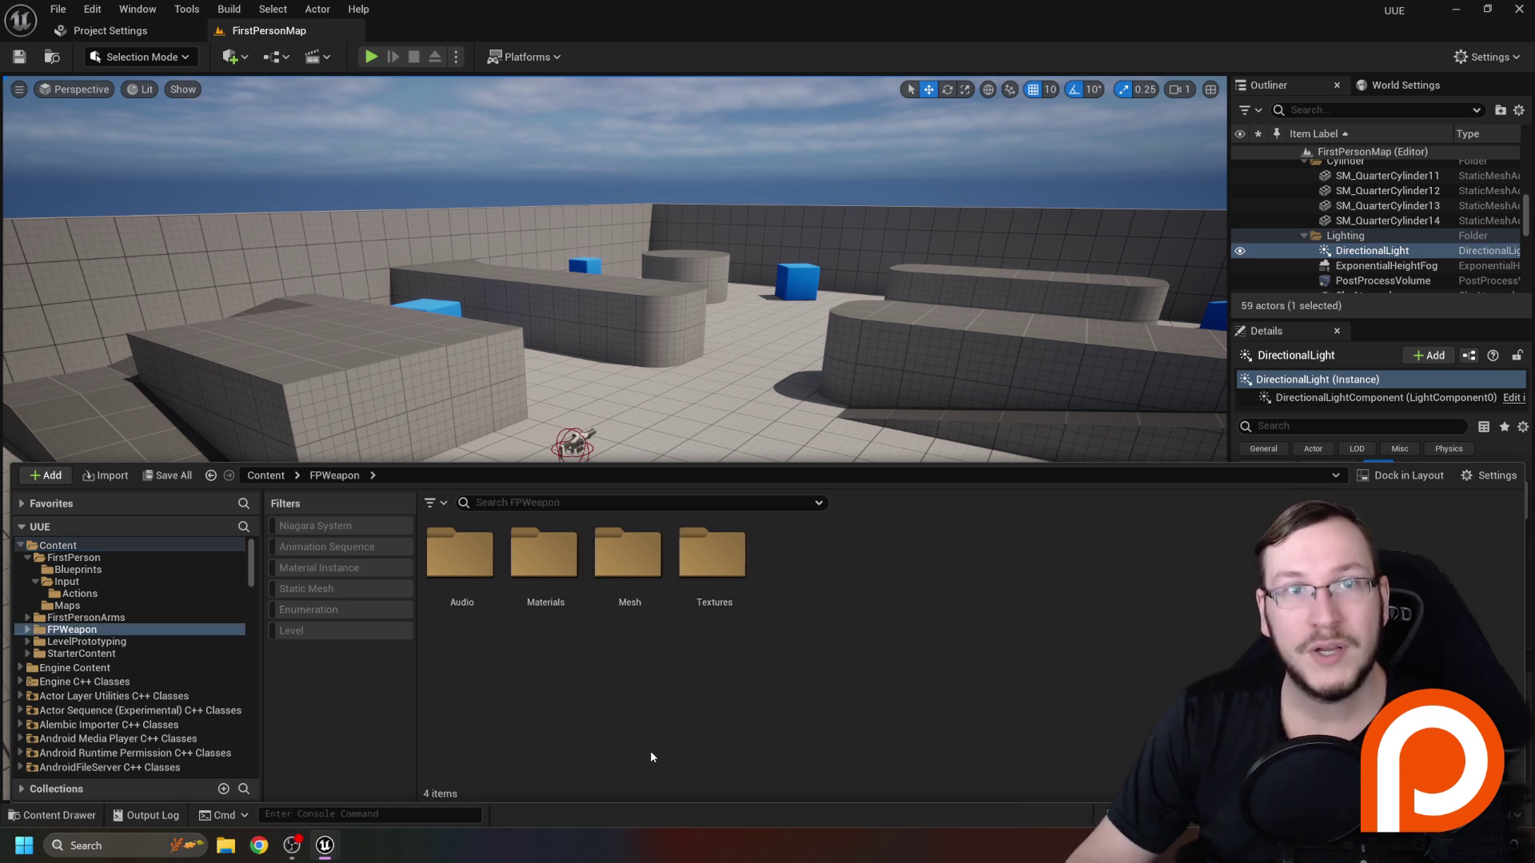
pyautogui.hotkey('alt', 'Left')
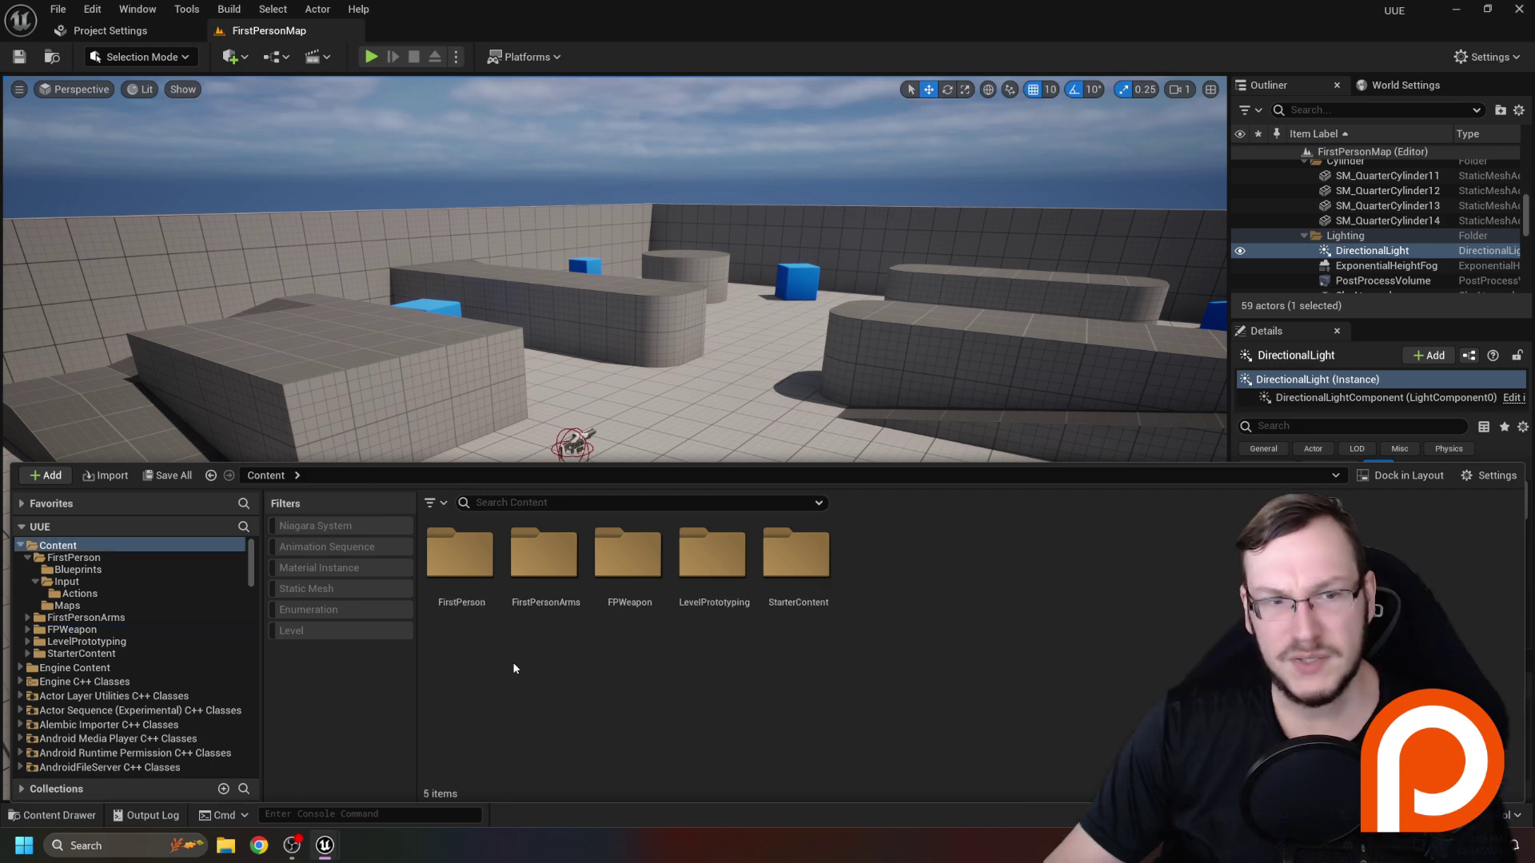
# Open BP_Pickup_Rifle from FirstPerson > Blueprints in the blueprint editor.
pyautogui.doubleClick(472, 602)
pyautogui.click(474, 612)
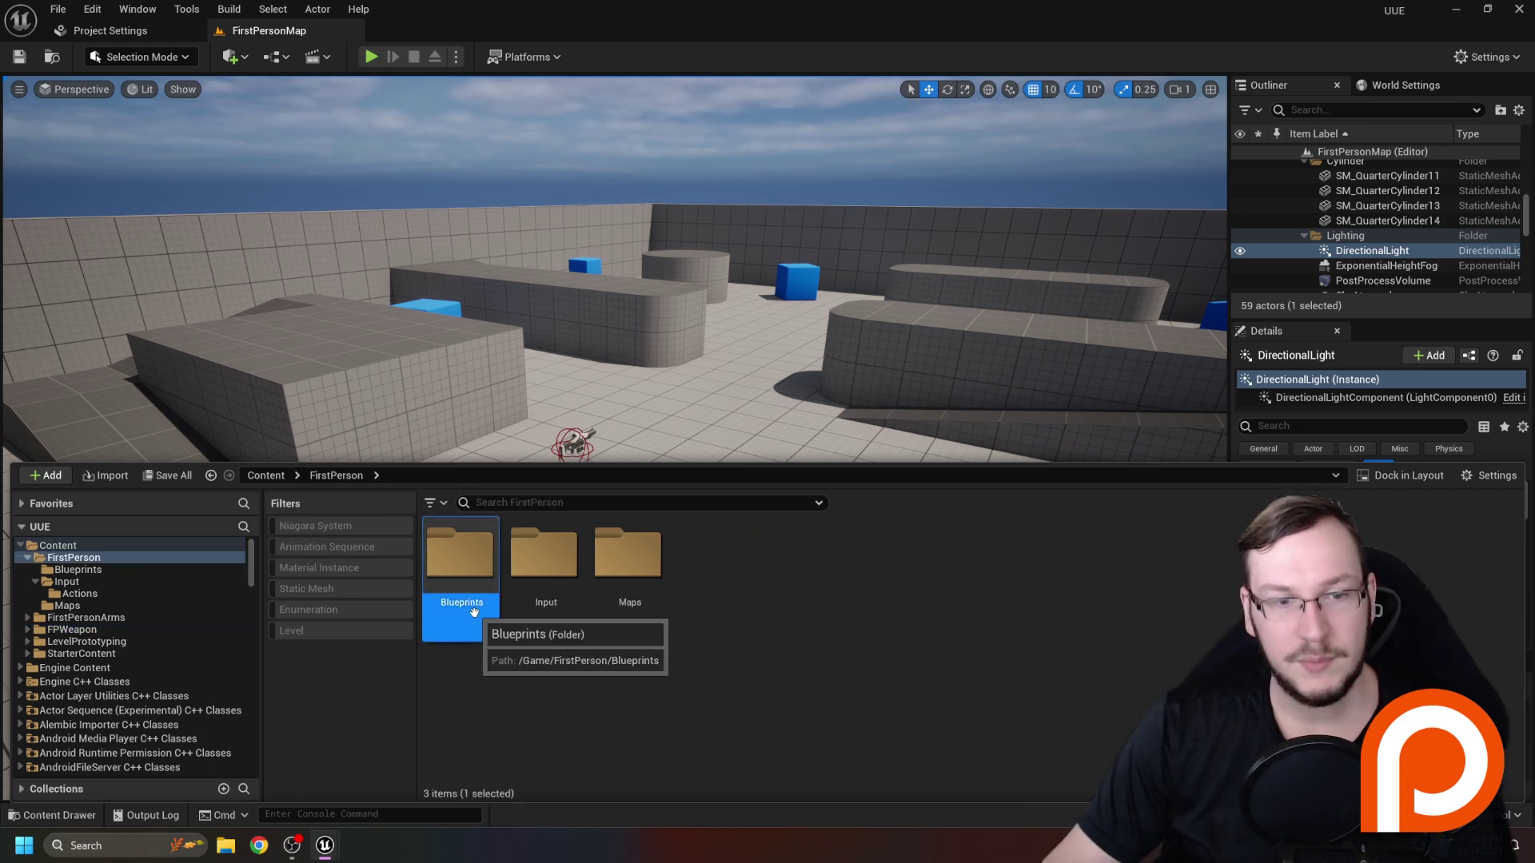
pyautogui.doubleClick(474, 612)
pyautogui.click(795, 640)
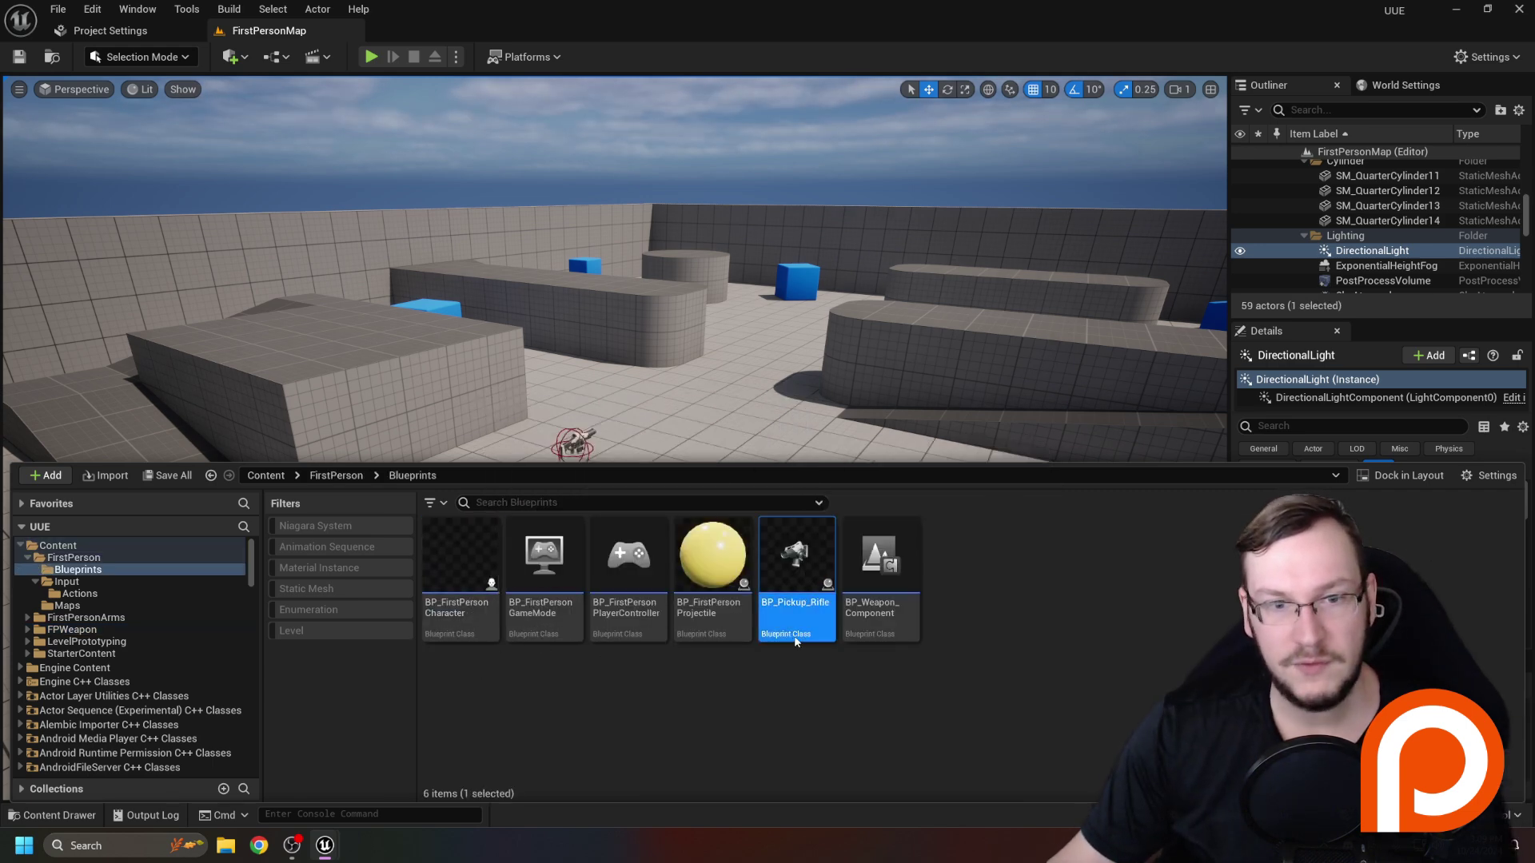
pyautogui.doubleClick(796, 639)
pyautogui.scroll(-4, 626, 264)
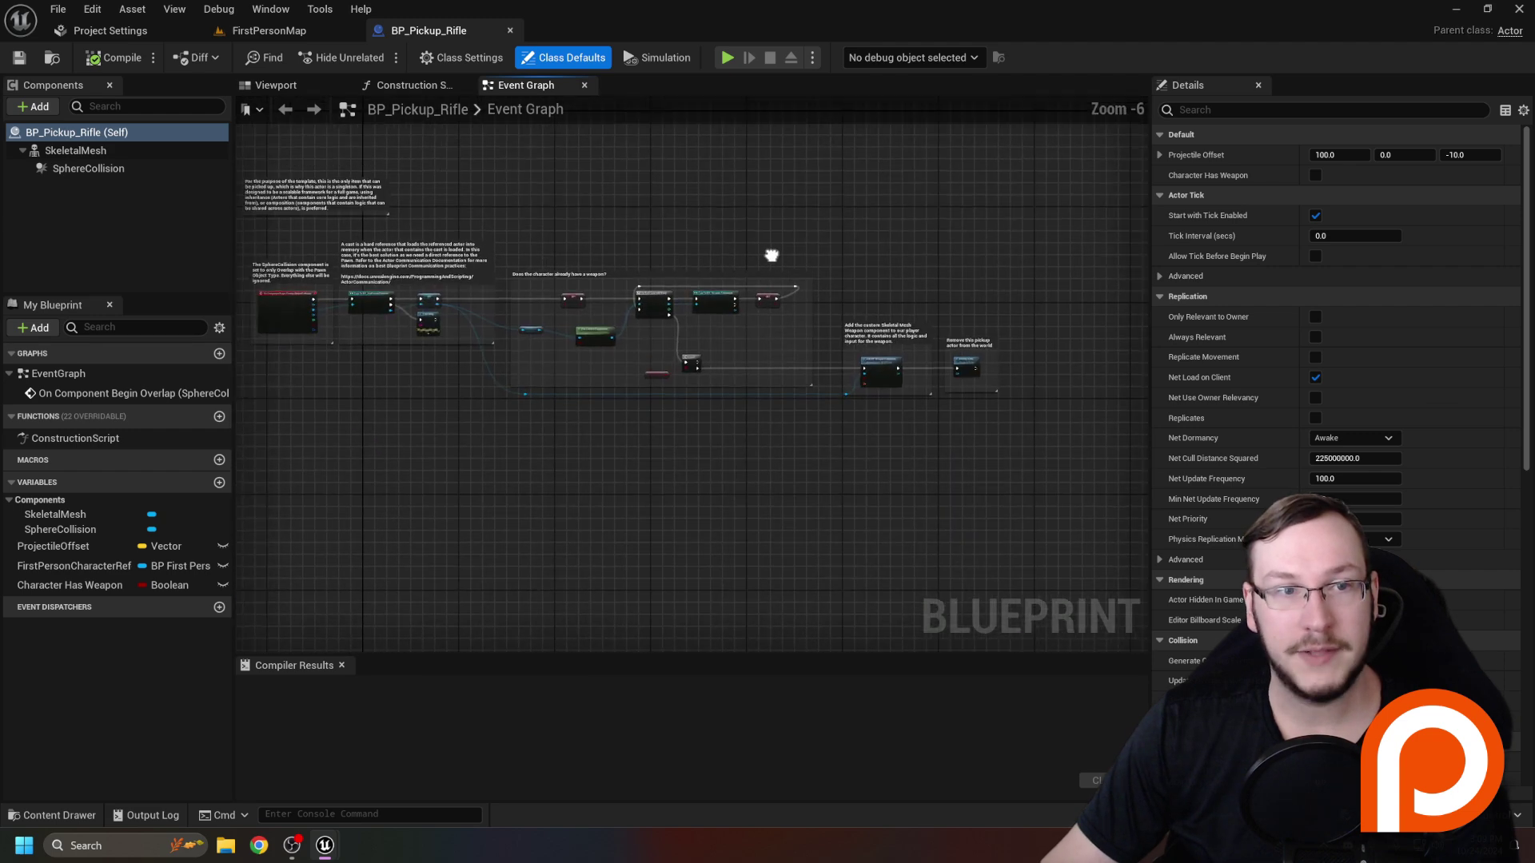
pyautogui.moveTo(771, 255); pyautogui.dragTo(852, 364, button='right')
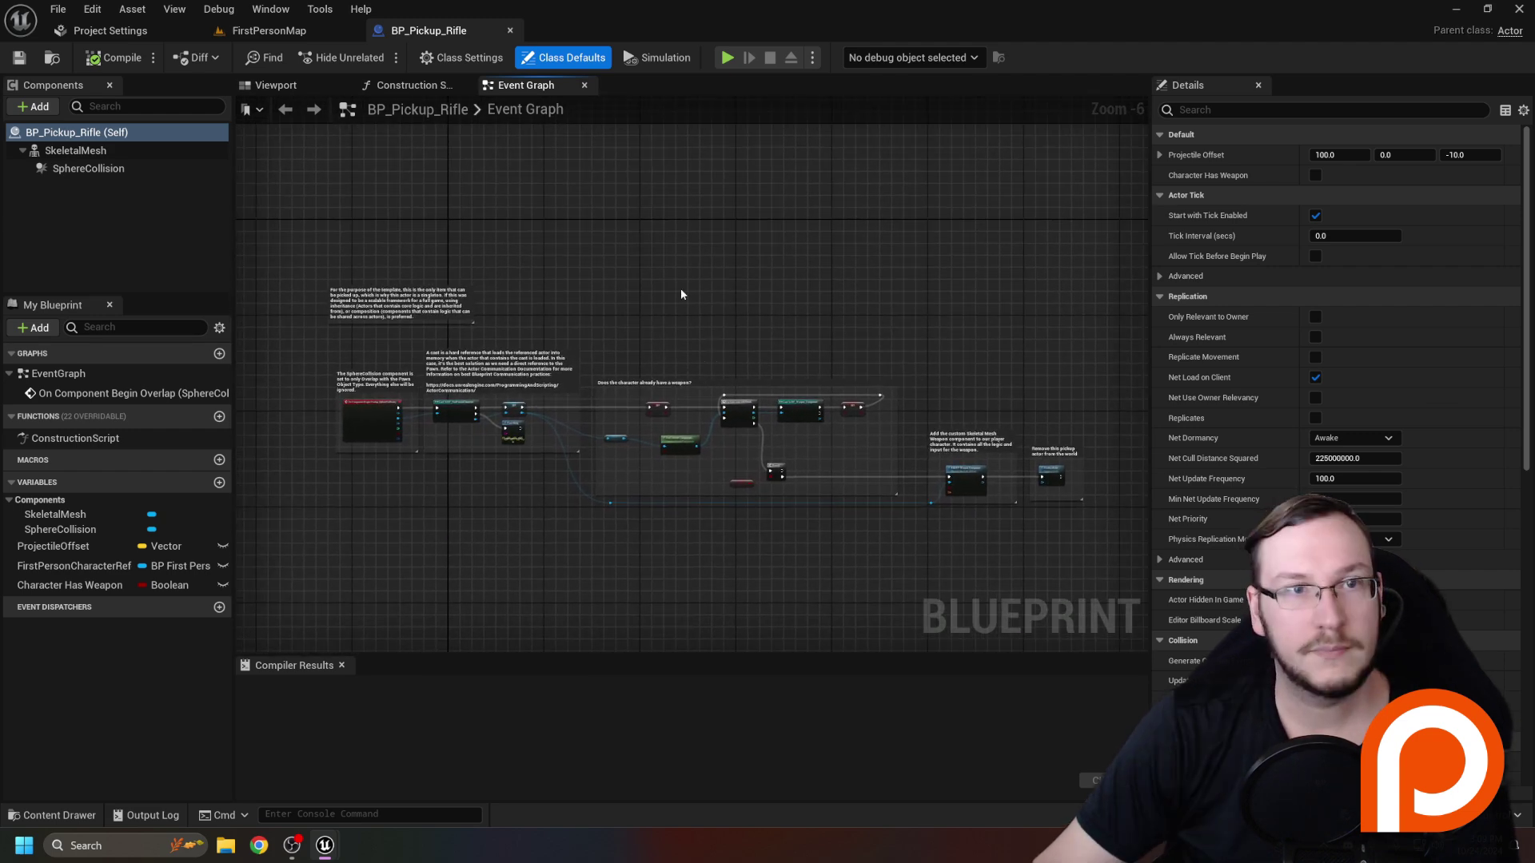
pyautogui.click(276, 85)
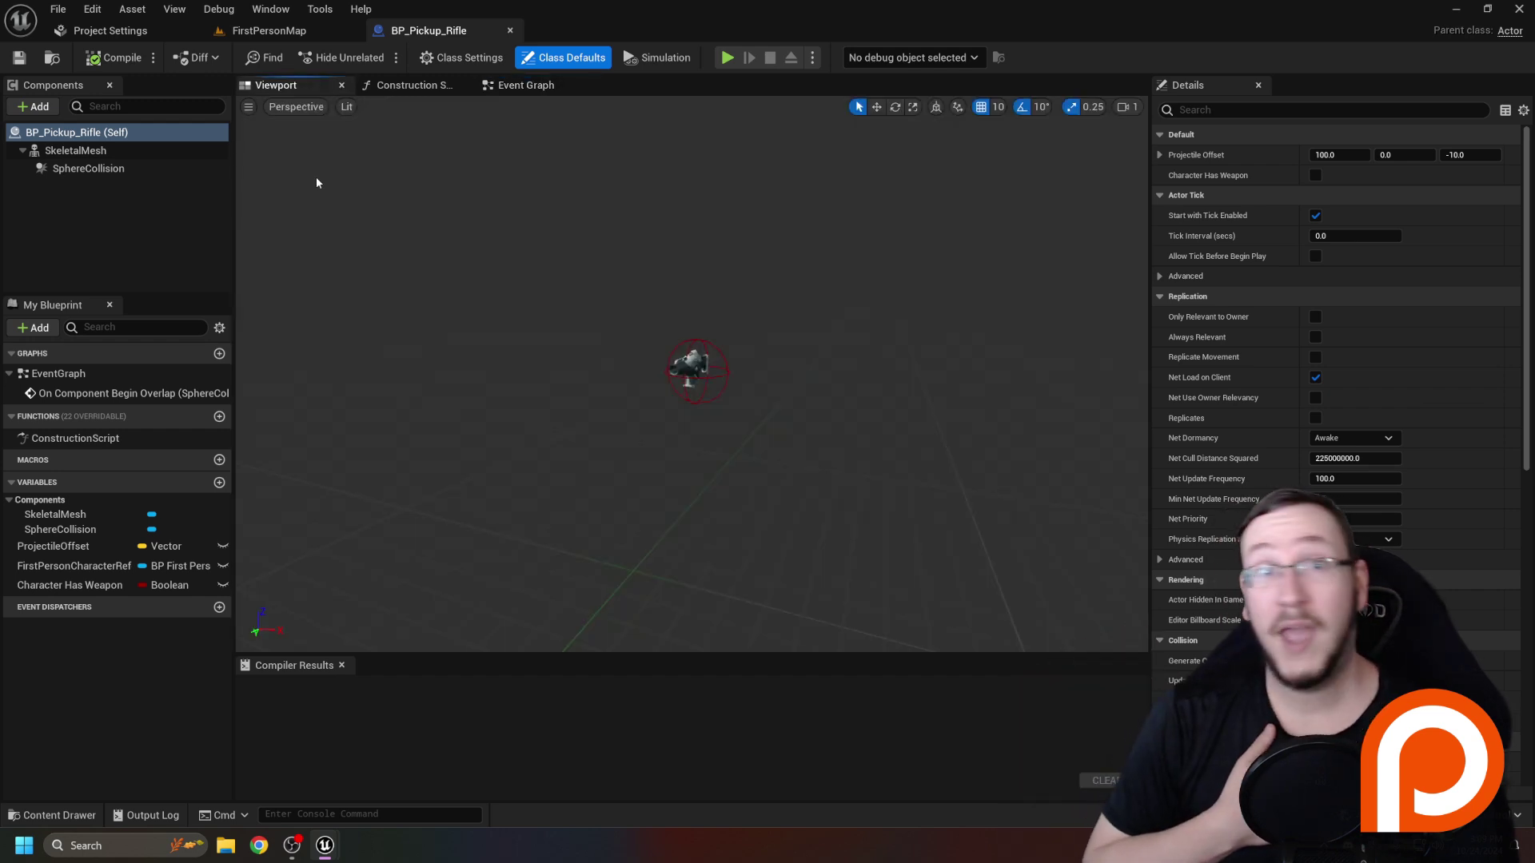
pyautogui.moveTo(315, 176); pyautogui.dragTo(322, 178, button='right')
pyautogui.press('w')
pyautogui.moveTo(637, 239); pyautogui.dragTo(637, 239, button='right')
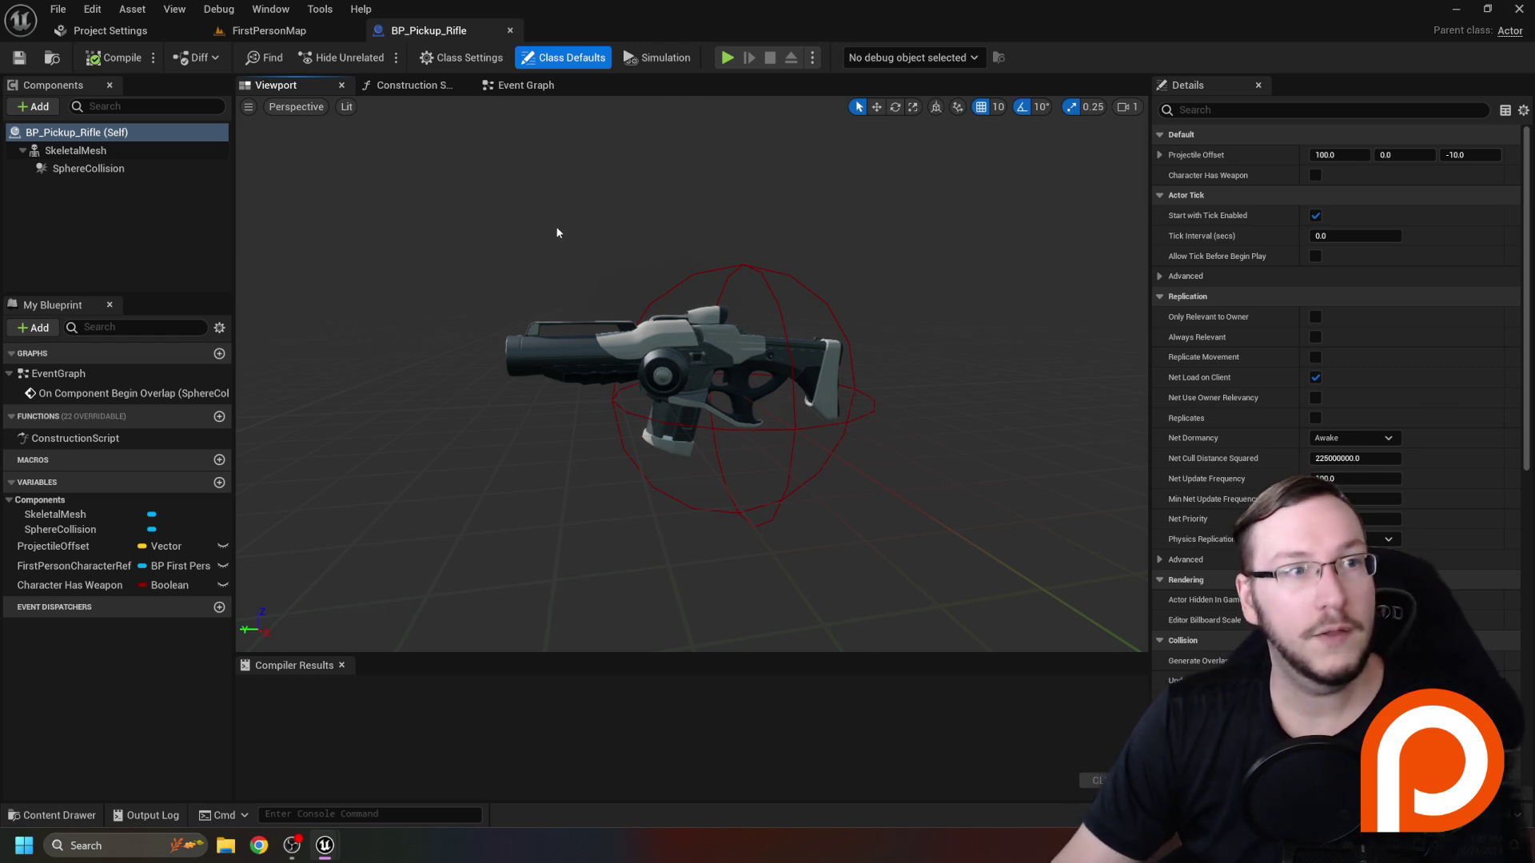
pyautogui.click(91, 153)
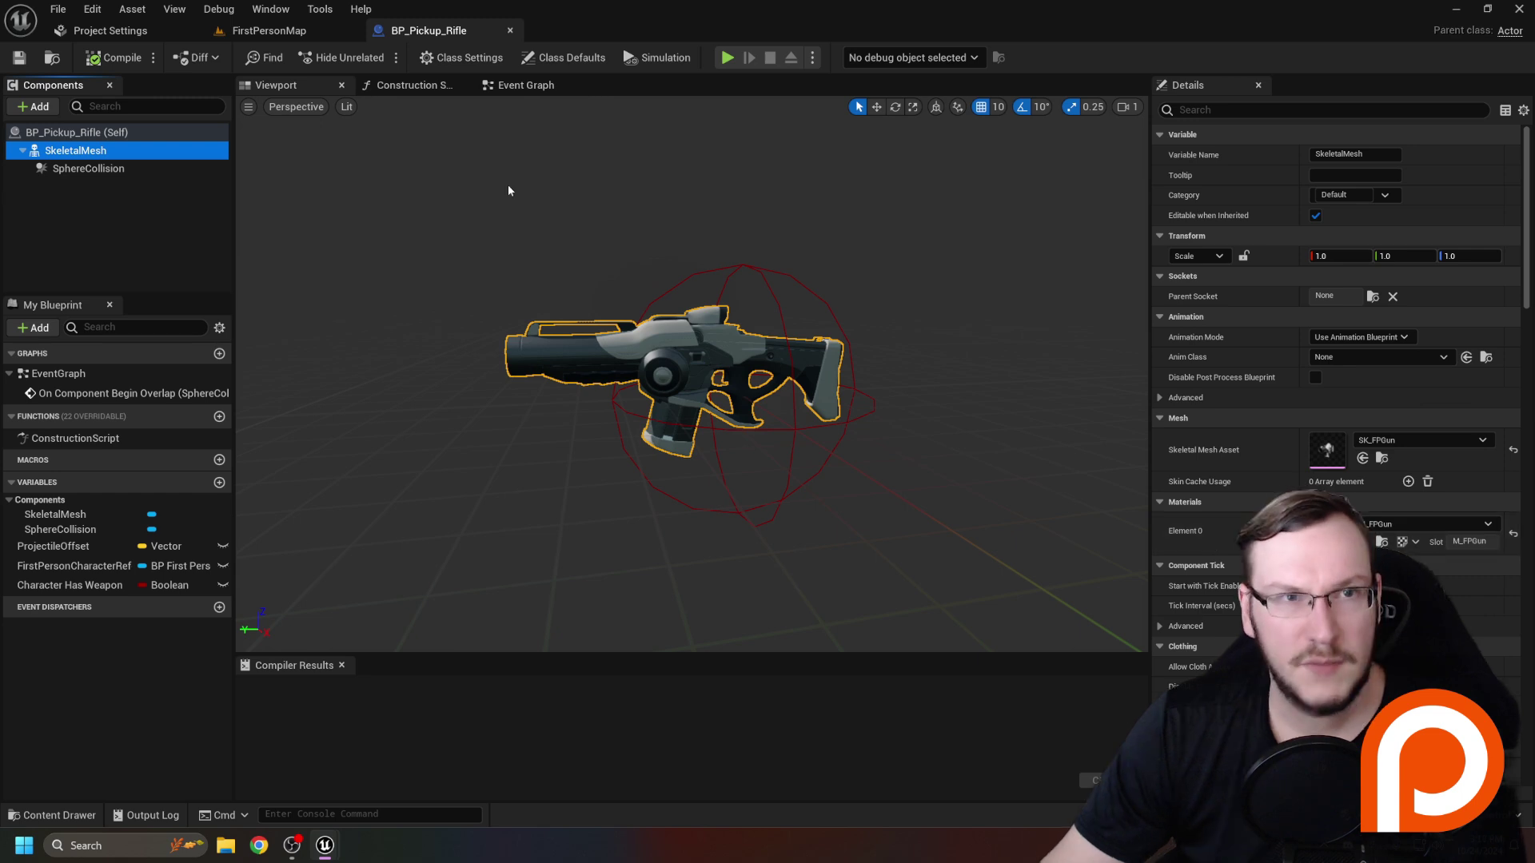
pyautogui.click(510, 30)
pyautogui.hotkey('ctrl', 'space')
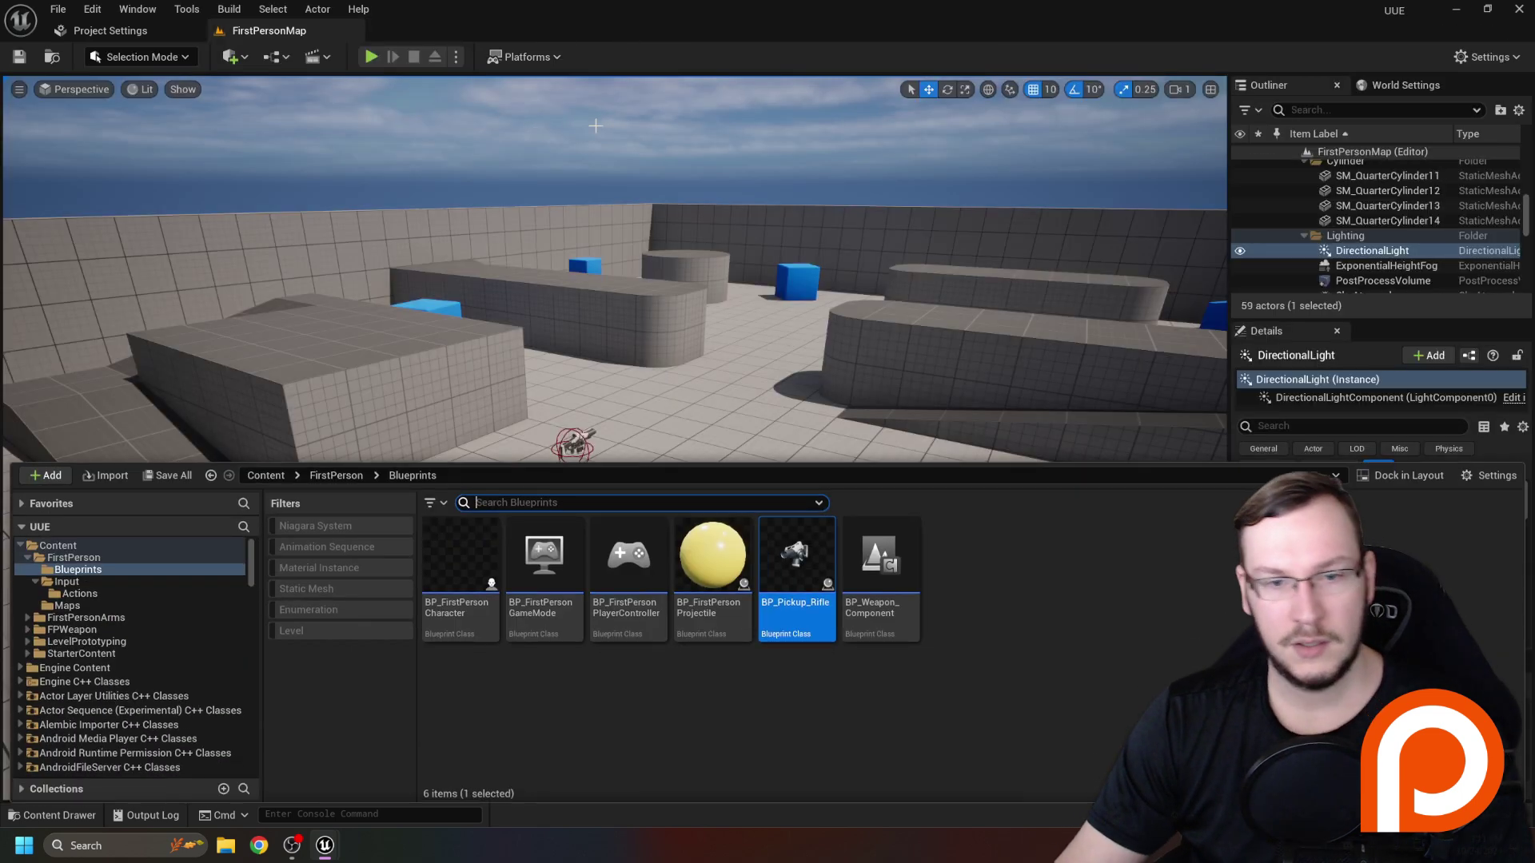
# Open BP_FirstPersonCharacter and select its Capsule Component: half height 96.0, radius 55.0.
pyautogui.click(477, 627)
pyautogui.doubleClick(478, 627)
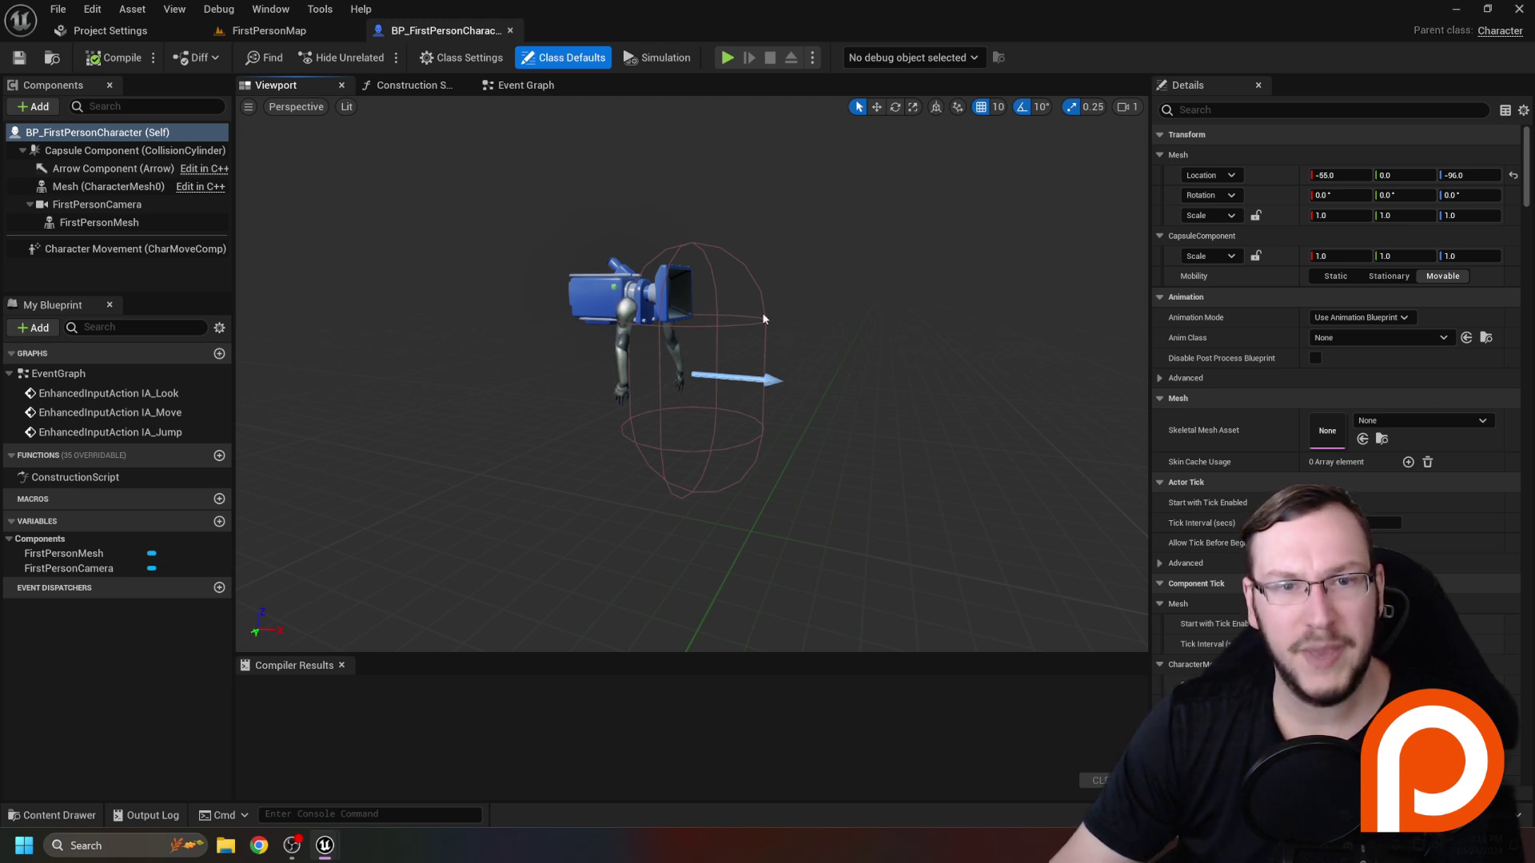
pyautogui.click(77, 151)
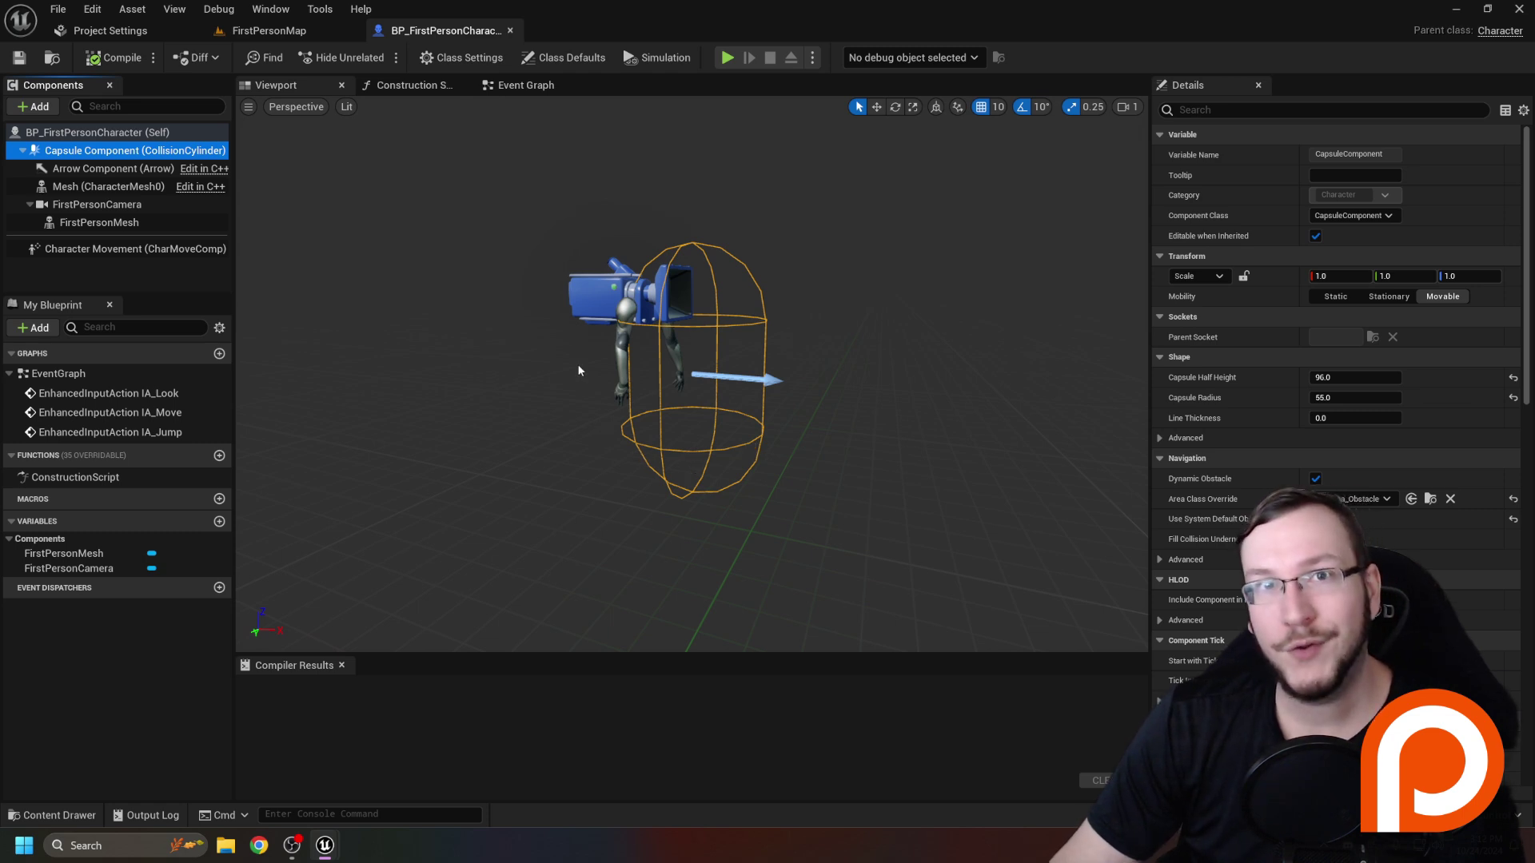
# Switch to the character's Event Graph and pan and zoom to centre the Camera Input group.
pyautogui.click(519, 90)
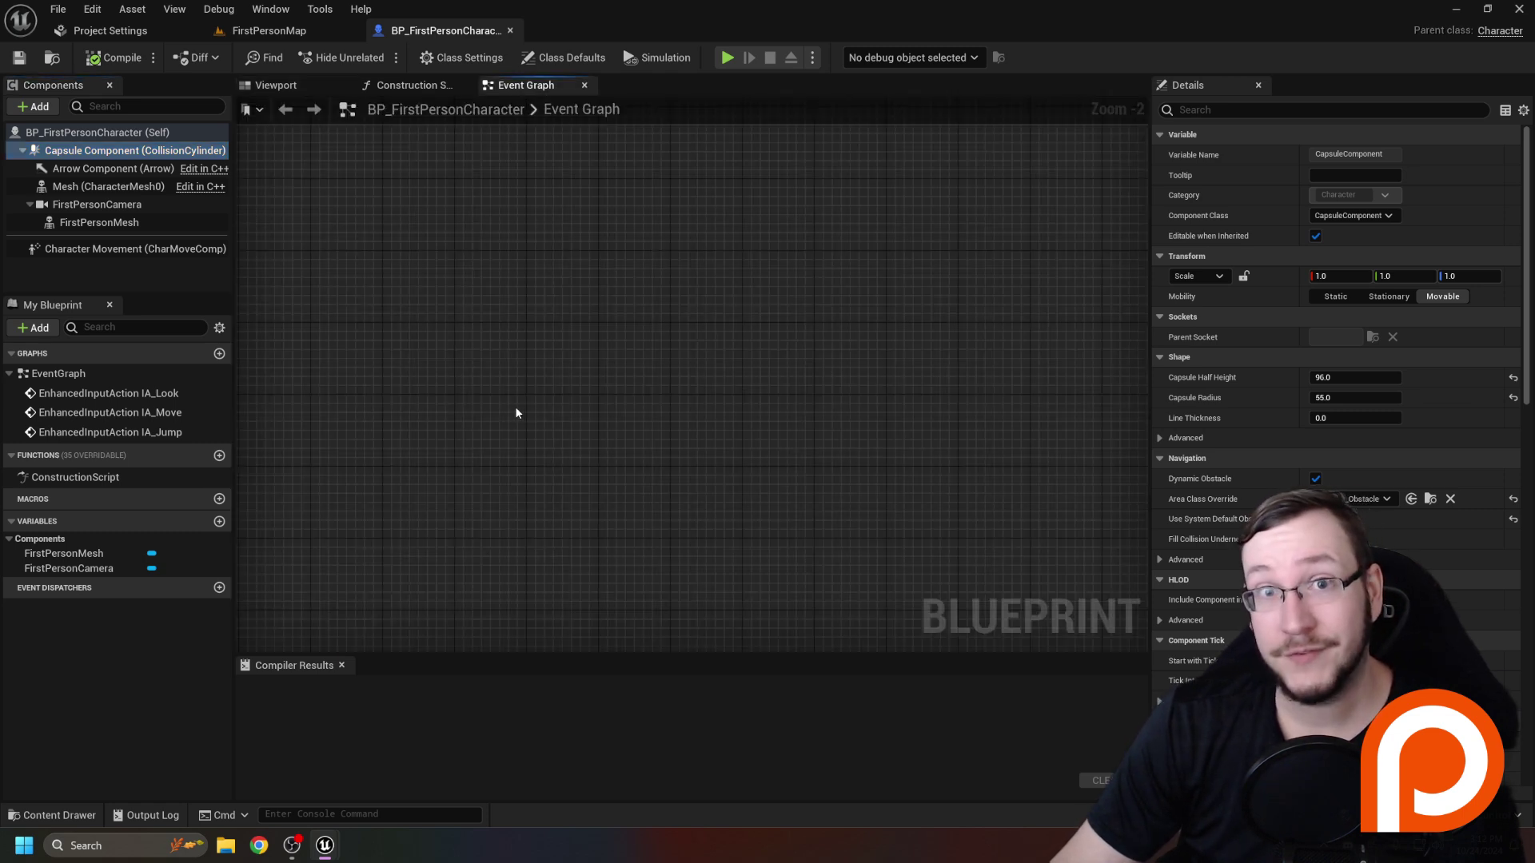
pyautogui.scroll(-5, 620, 415)
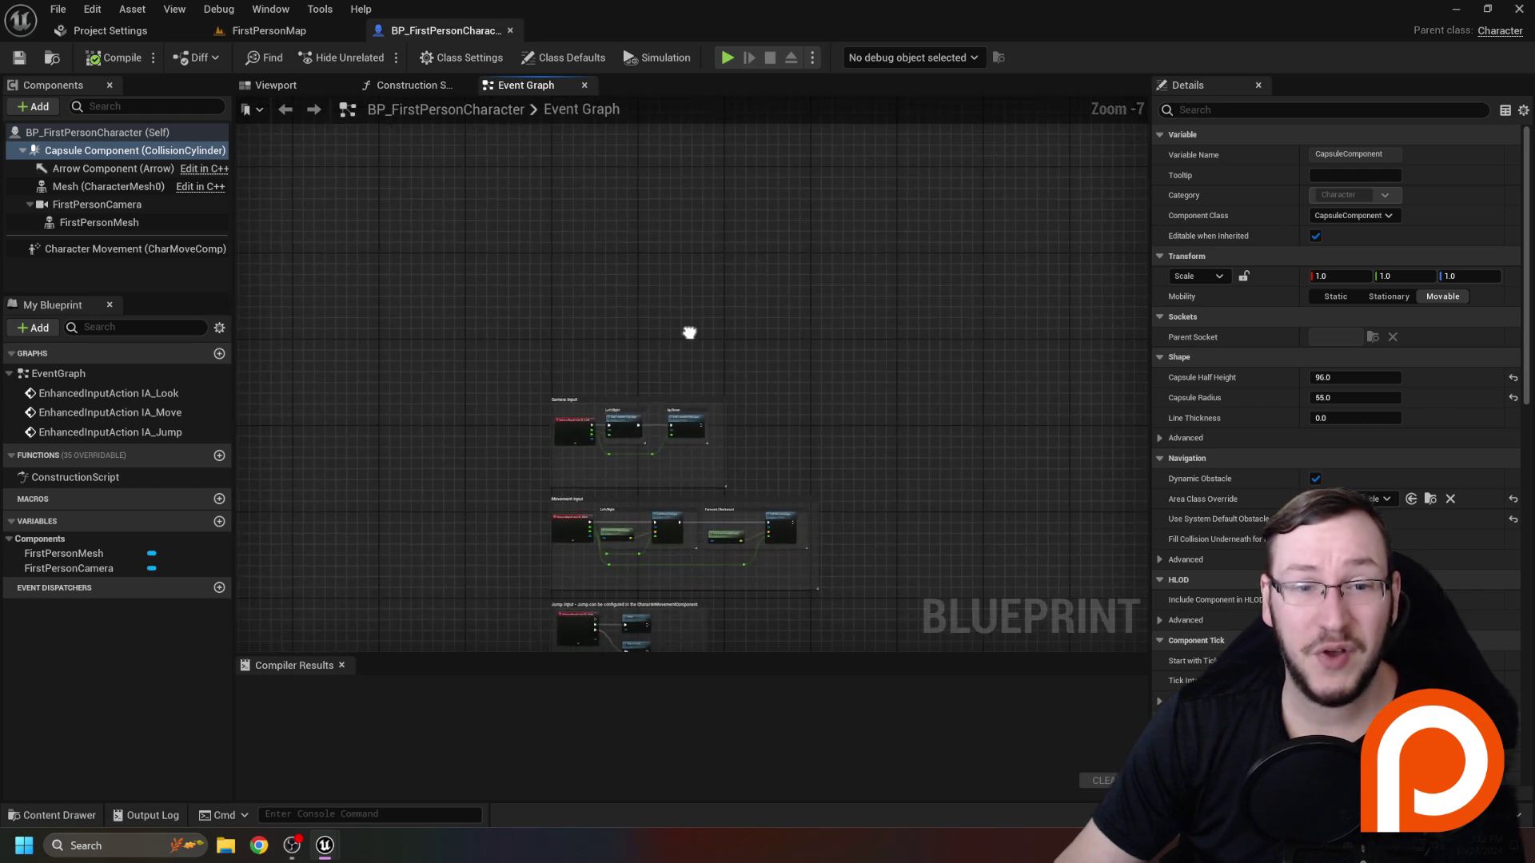
pyautogui.moveTo(689, 332); pyautogui.dragTo(678, 246, button='right')
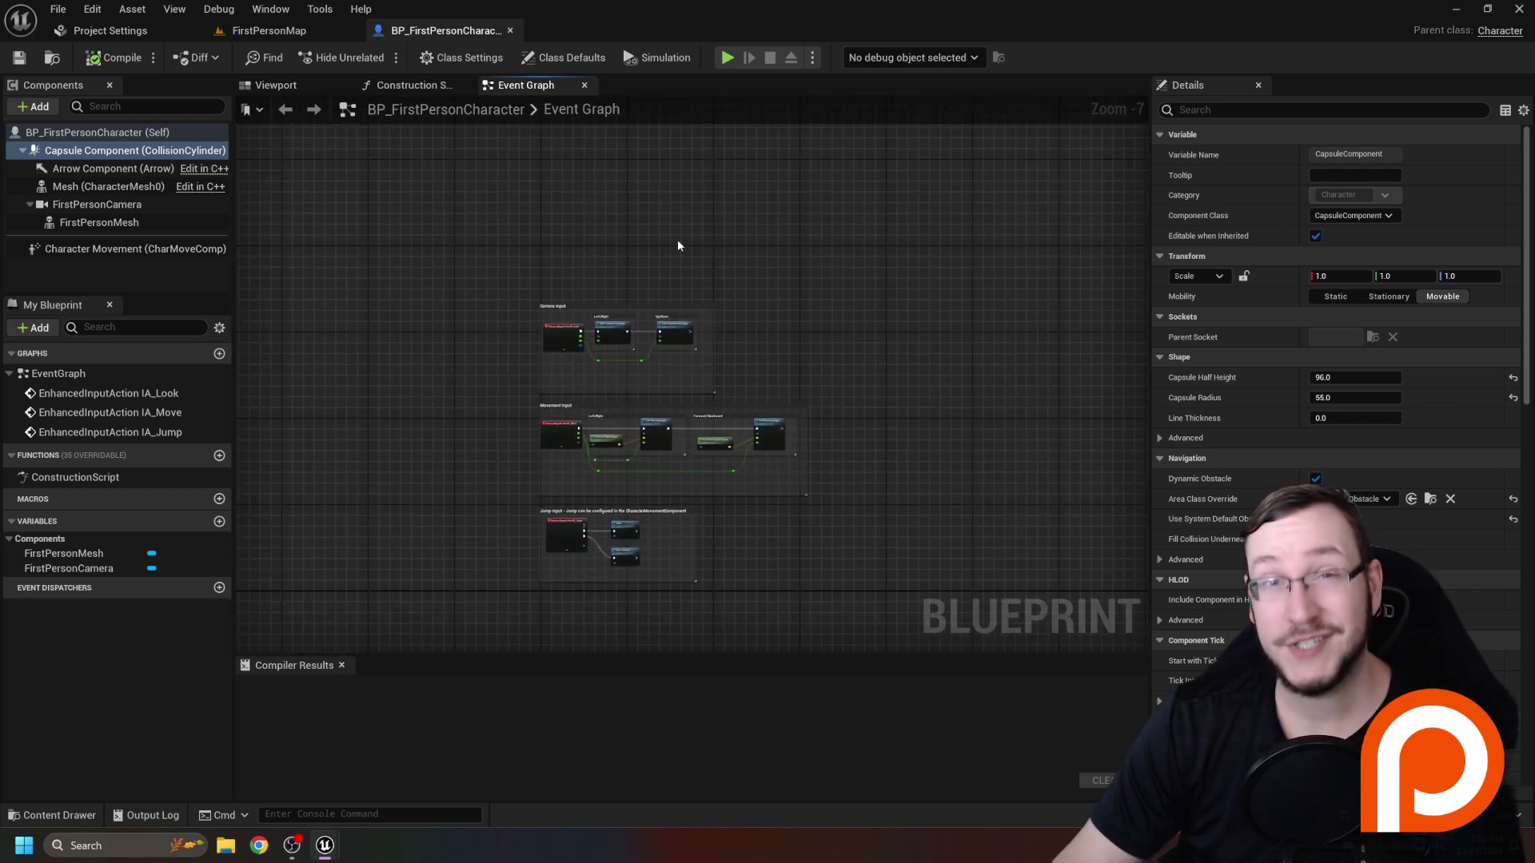
pyautogui.scroll(3, 677, 245)
pyautogui.scroll(-3, 678, 245)
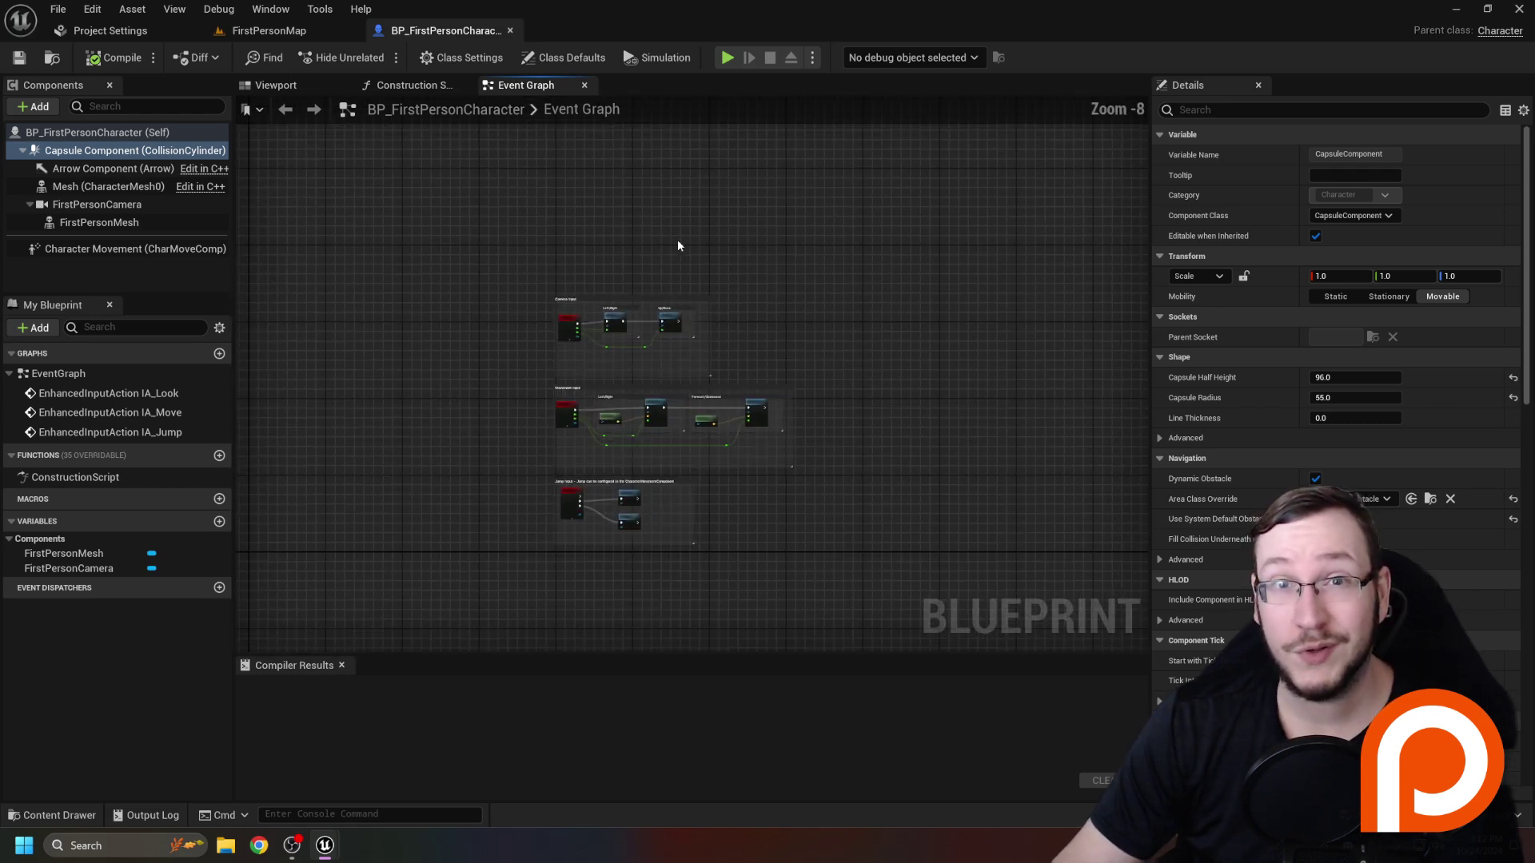
pyautogui.scroll(1, 678, 245)
pyautogui.scroll(-1, 678, 245)
pyautogui.moveTo(868, 394); pyautogui.dragTo(733, 283, button='right')
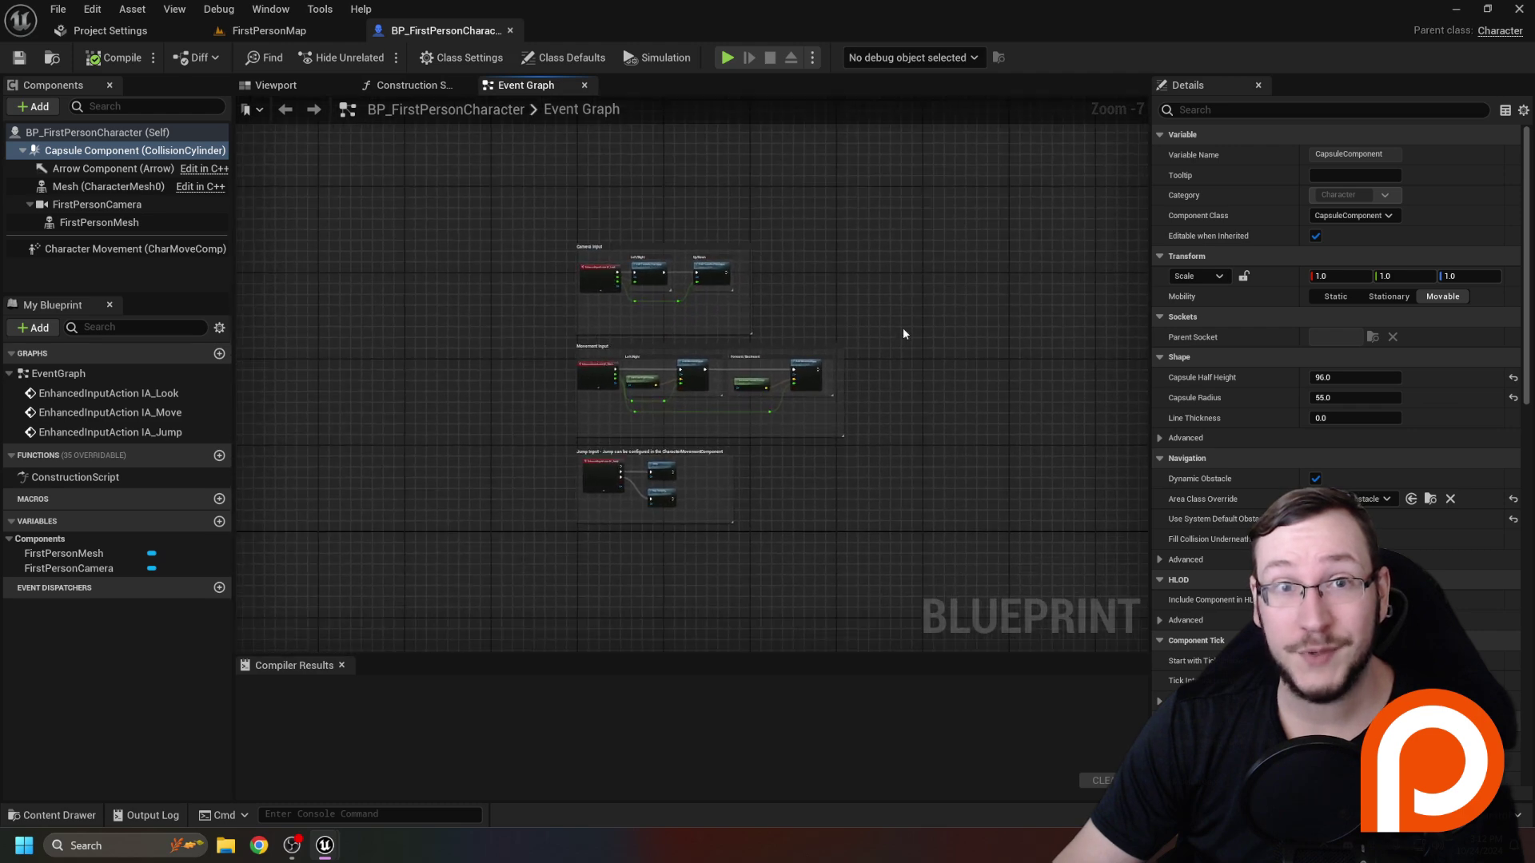
pyautogui.scroll(3, 812, 324)
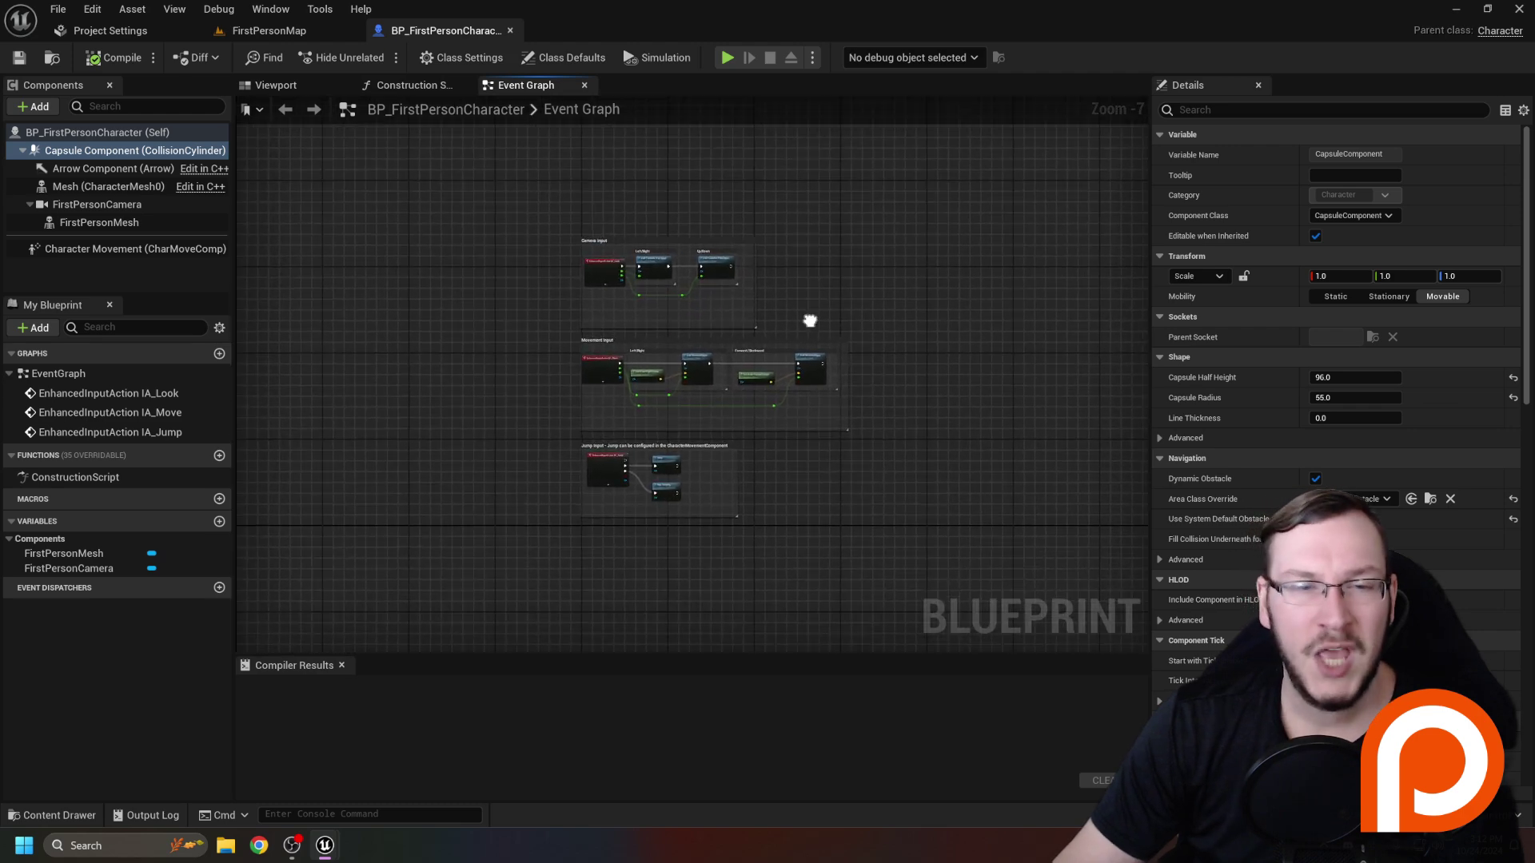
pyautogui.moveTo(734, 333); pyautogui.dragTo(855, 299, button='right')
pyautogui.scroll(1, 855, 299)
pyautogui.moveTo(671, 328); pyautogui.dragTo(695, 505, button='right')
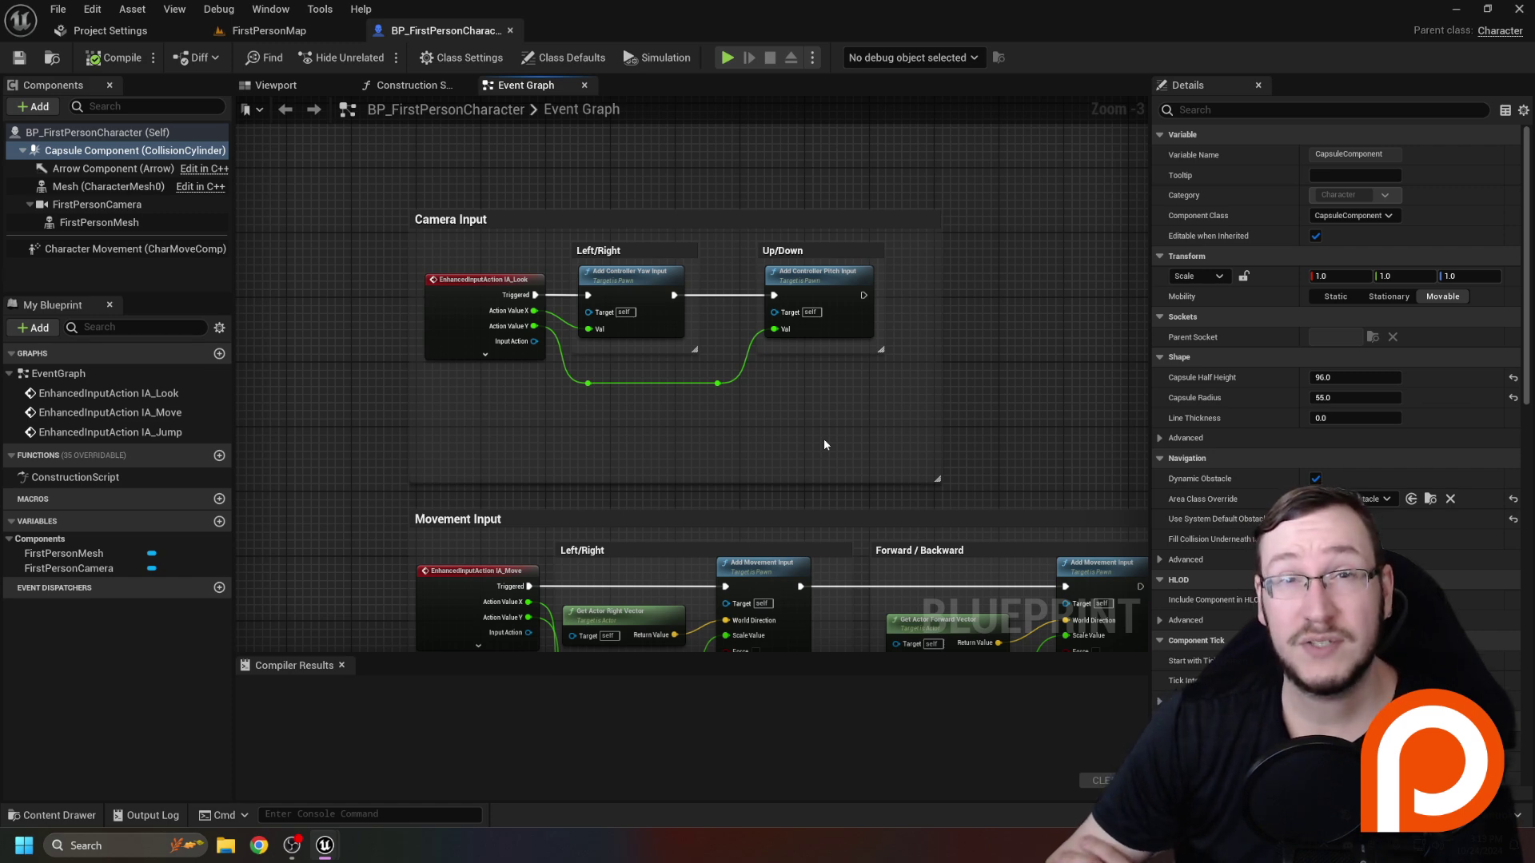
pyautogui.moveTo(823, 438); pyautogui.dragTo(719, 136, button='right')
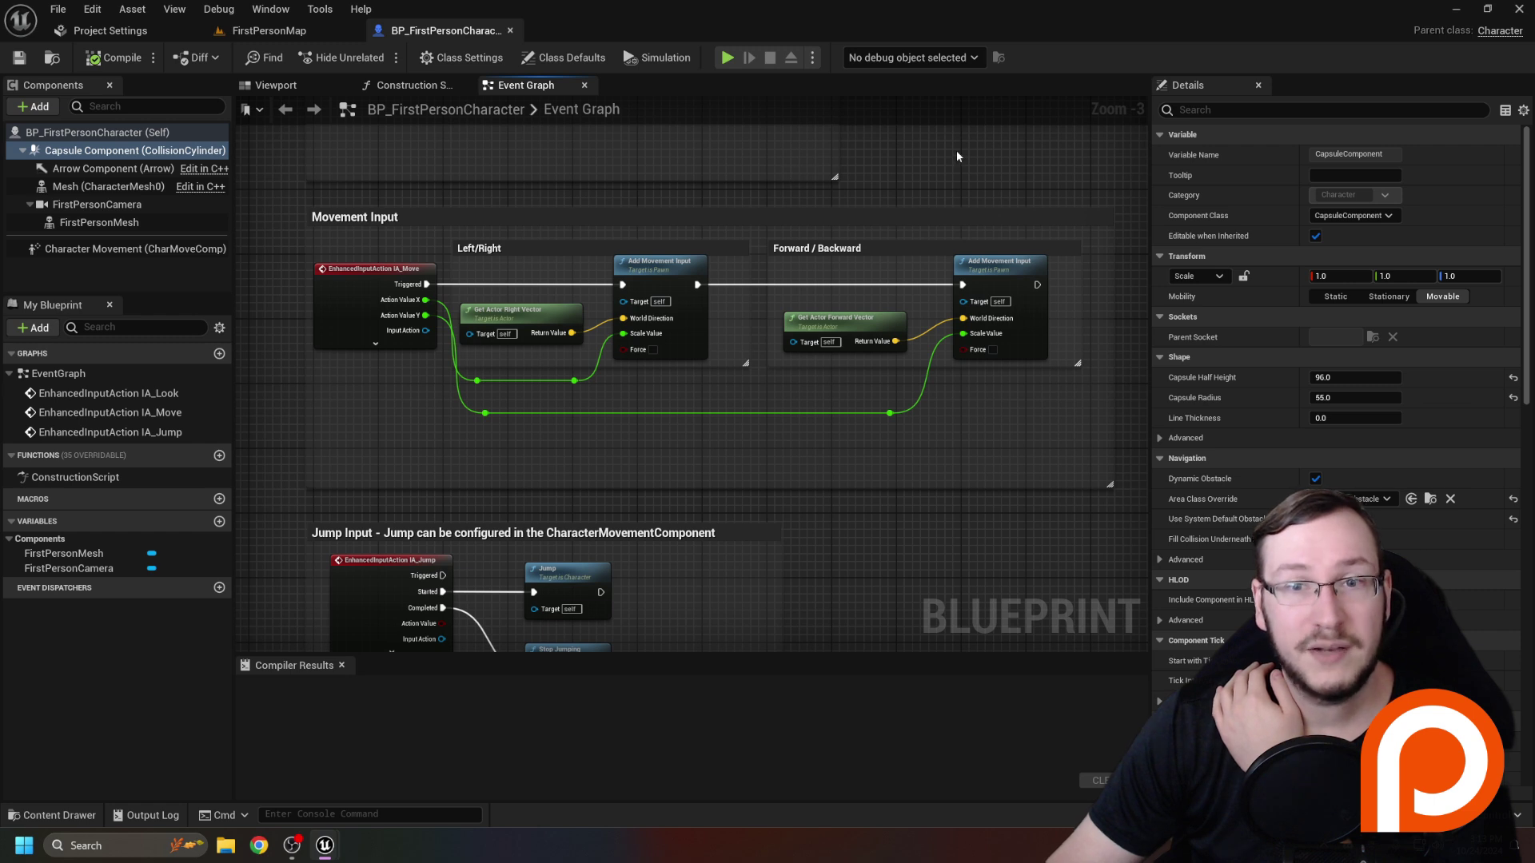
# Pan the Event Graph from Movement Input down to the Jump Input group.
pyautogui.moveTo(956, 156); pyautogui.dragTo(969, 172, button='right')
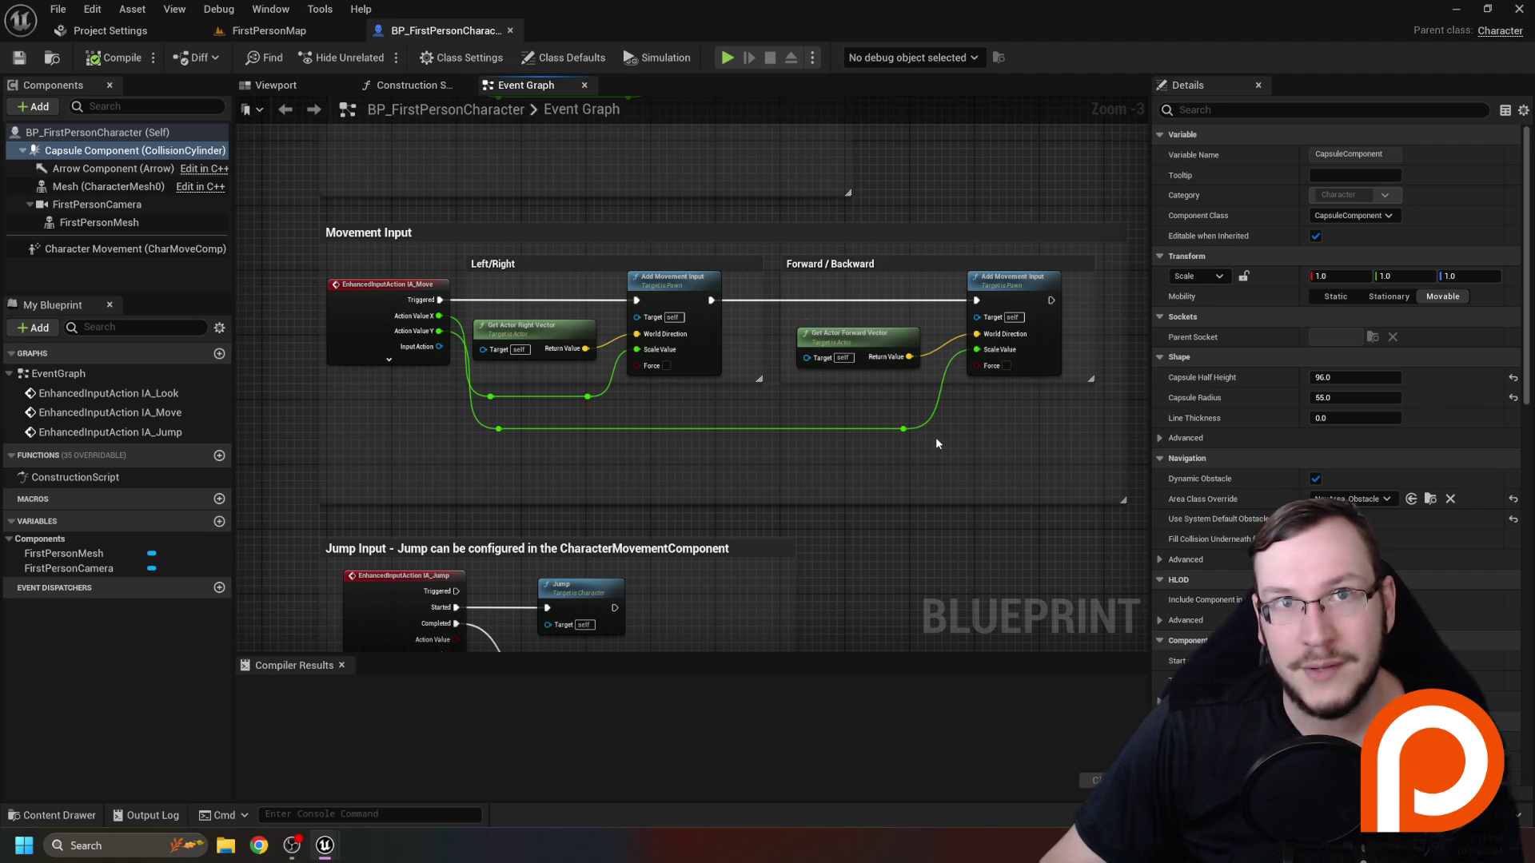
pyautogui.moveTo(937, 441); pyautogui.dragTo(1028, 295, button='right')
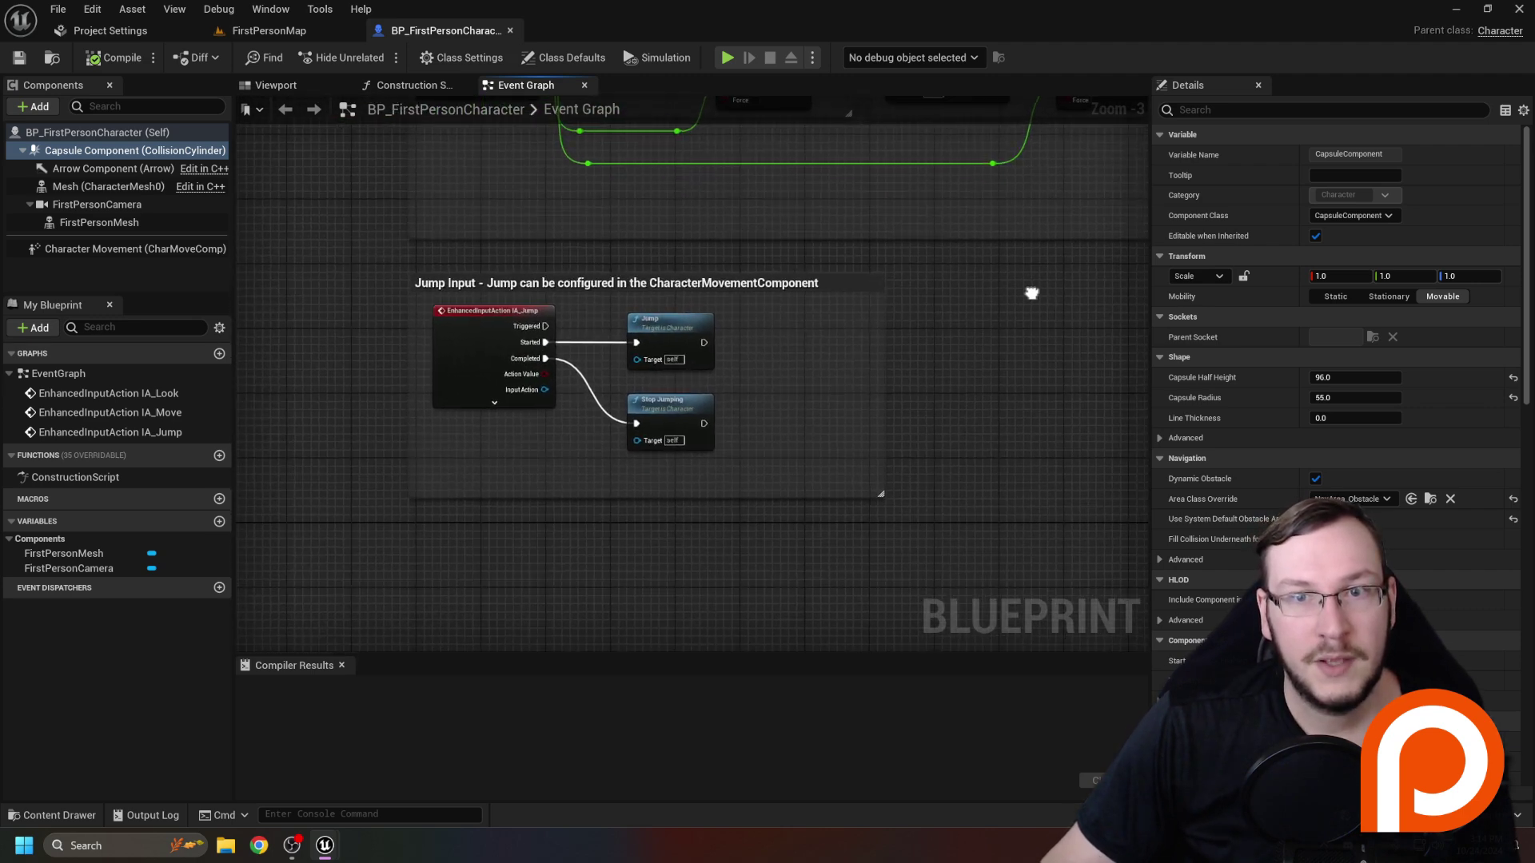
pyautogui.moveTo(547, 363)
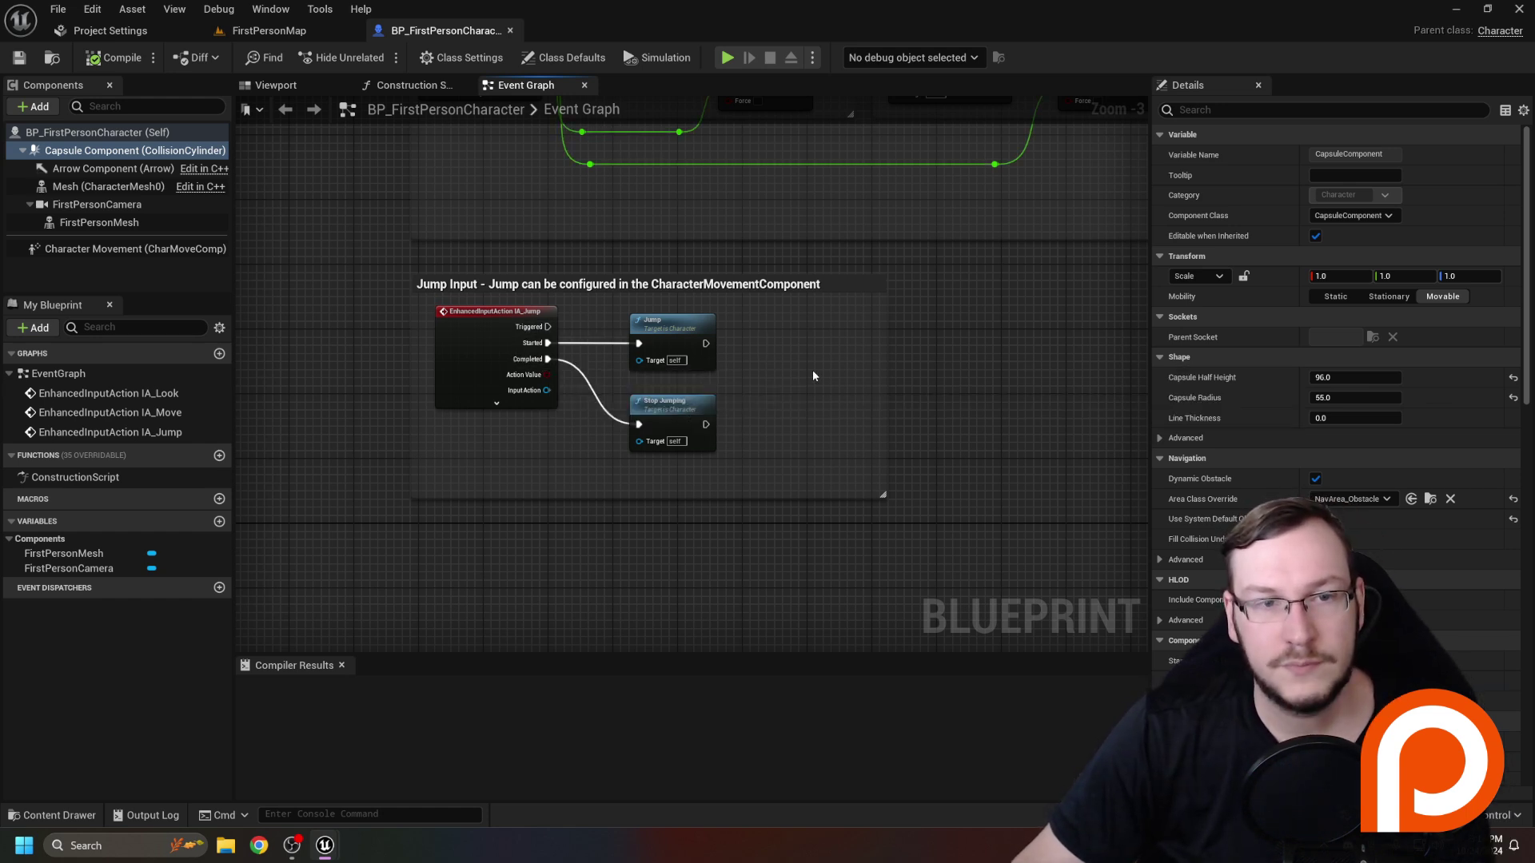
# Zoom out and frame the Camera Input, Movement Input and Jump Input comment boxes together.
pyautogui.scroll(-2, 864, 373)
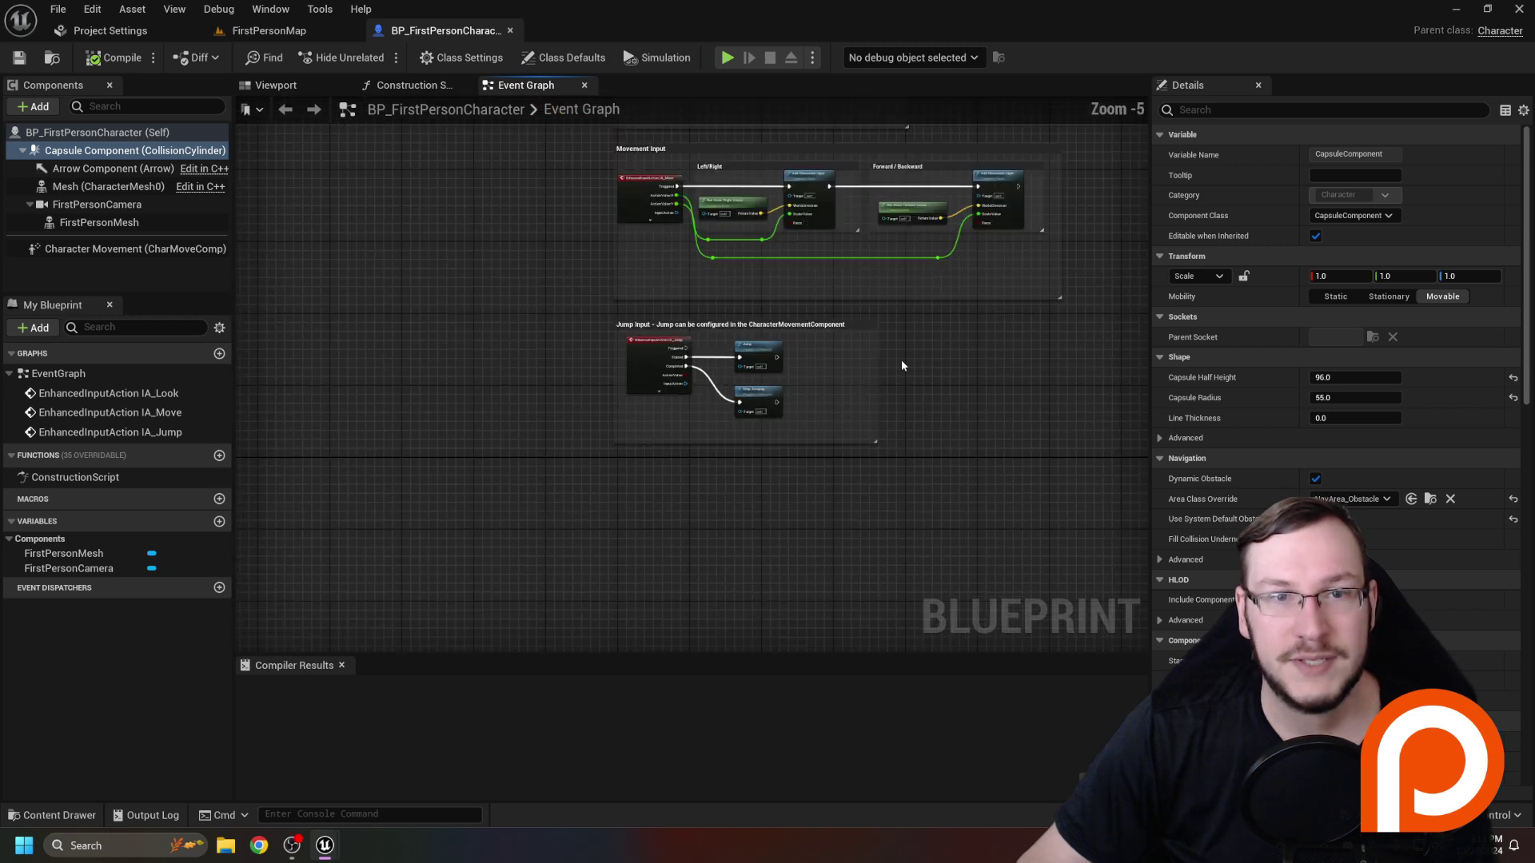
pyautogui.moveTo(939, 388); pyautogui.dragTo(775, 510, button='right')
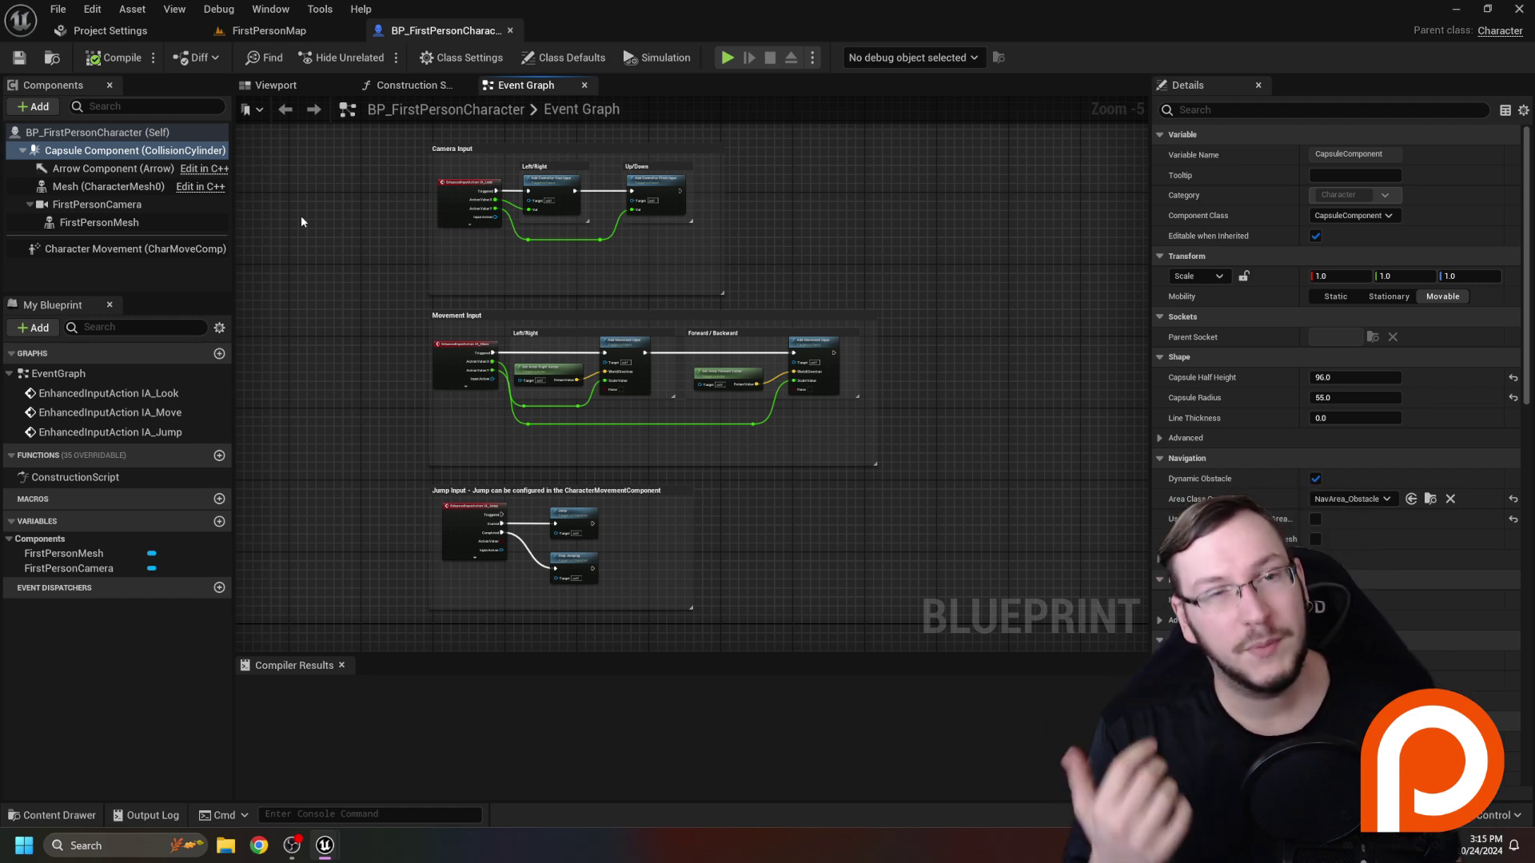
pyautogui.moveTo(378, 218); pyautogui.dragTo(346, 222, button='right')
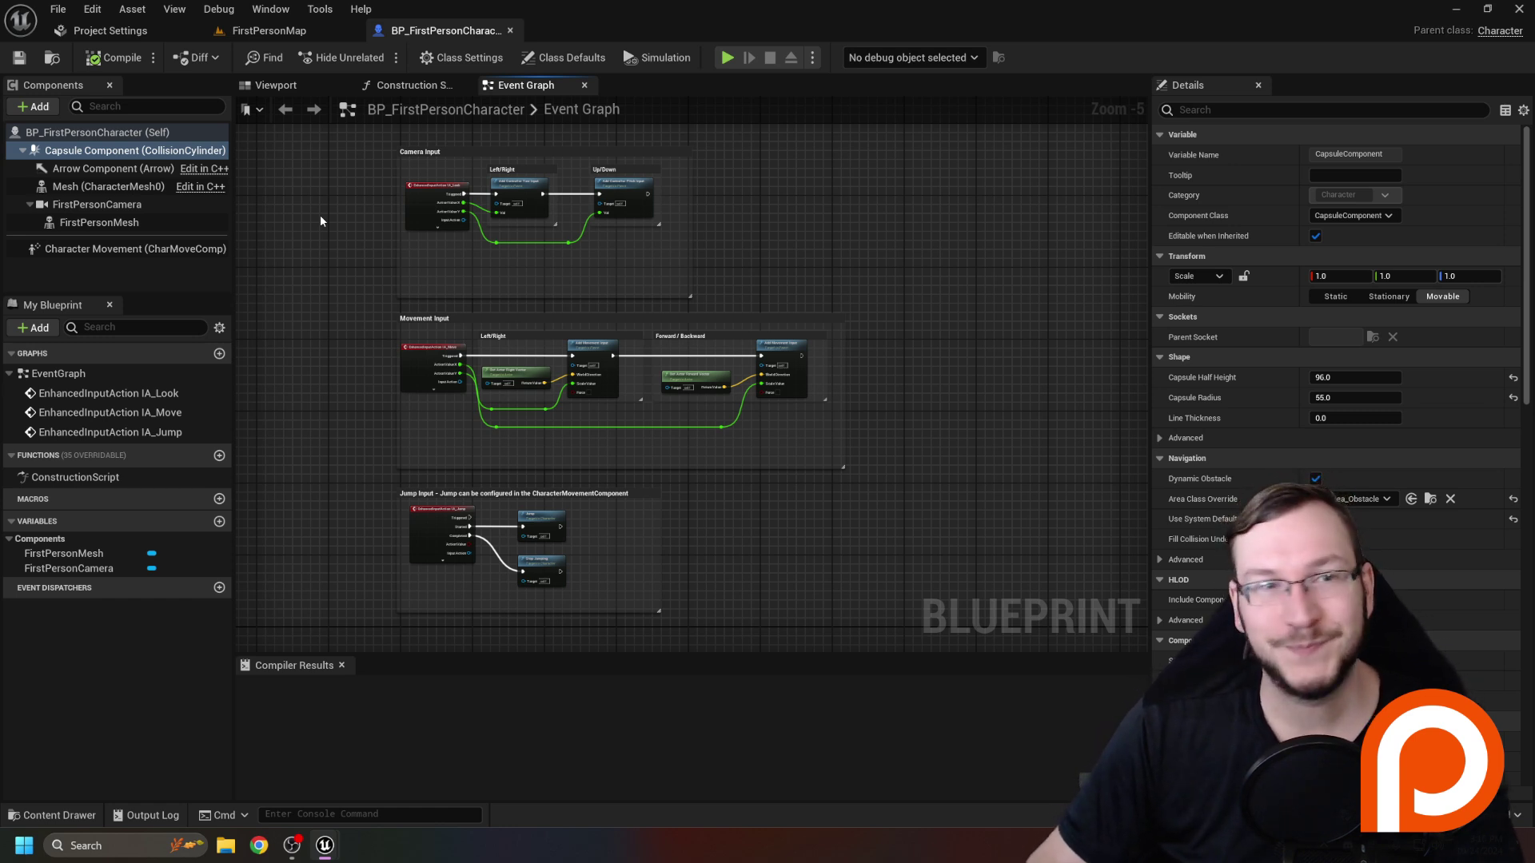
pyautogui.moveTo(320, 214); pyautogui.dragTo(414, 228, button='right')
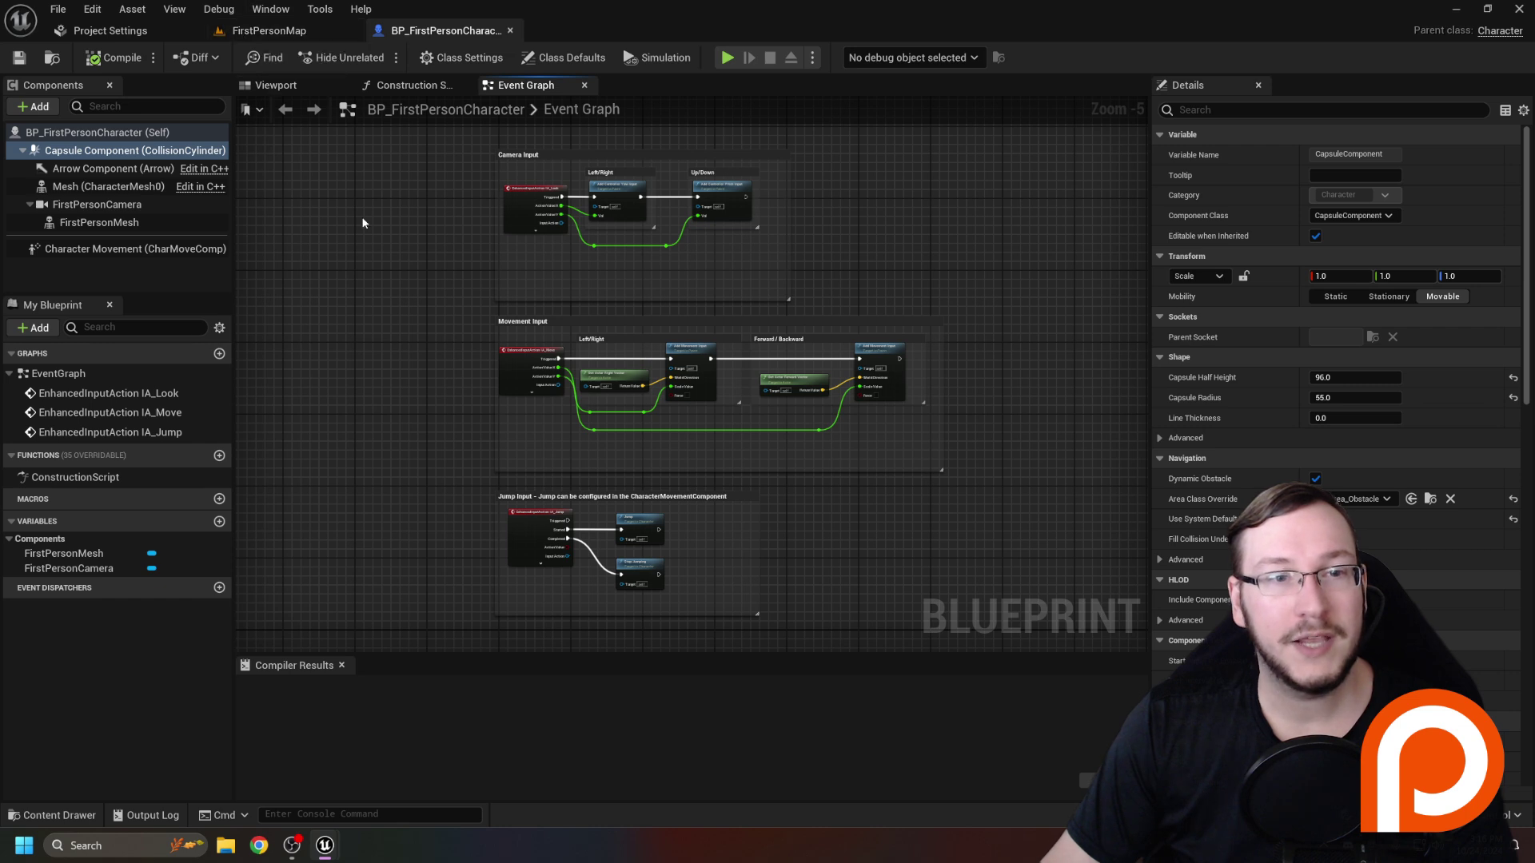
# Open BP_FirstPersonGameMode from the Content Drawer, showing Default Pawn Class BP_FirstPersonCharacter.
pyautogui.hotkey('ctrl', 'space')
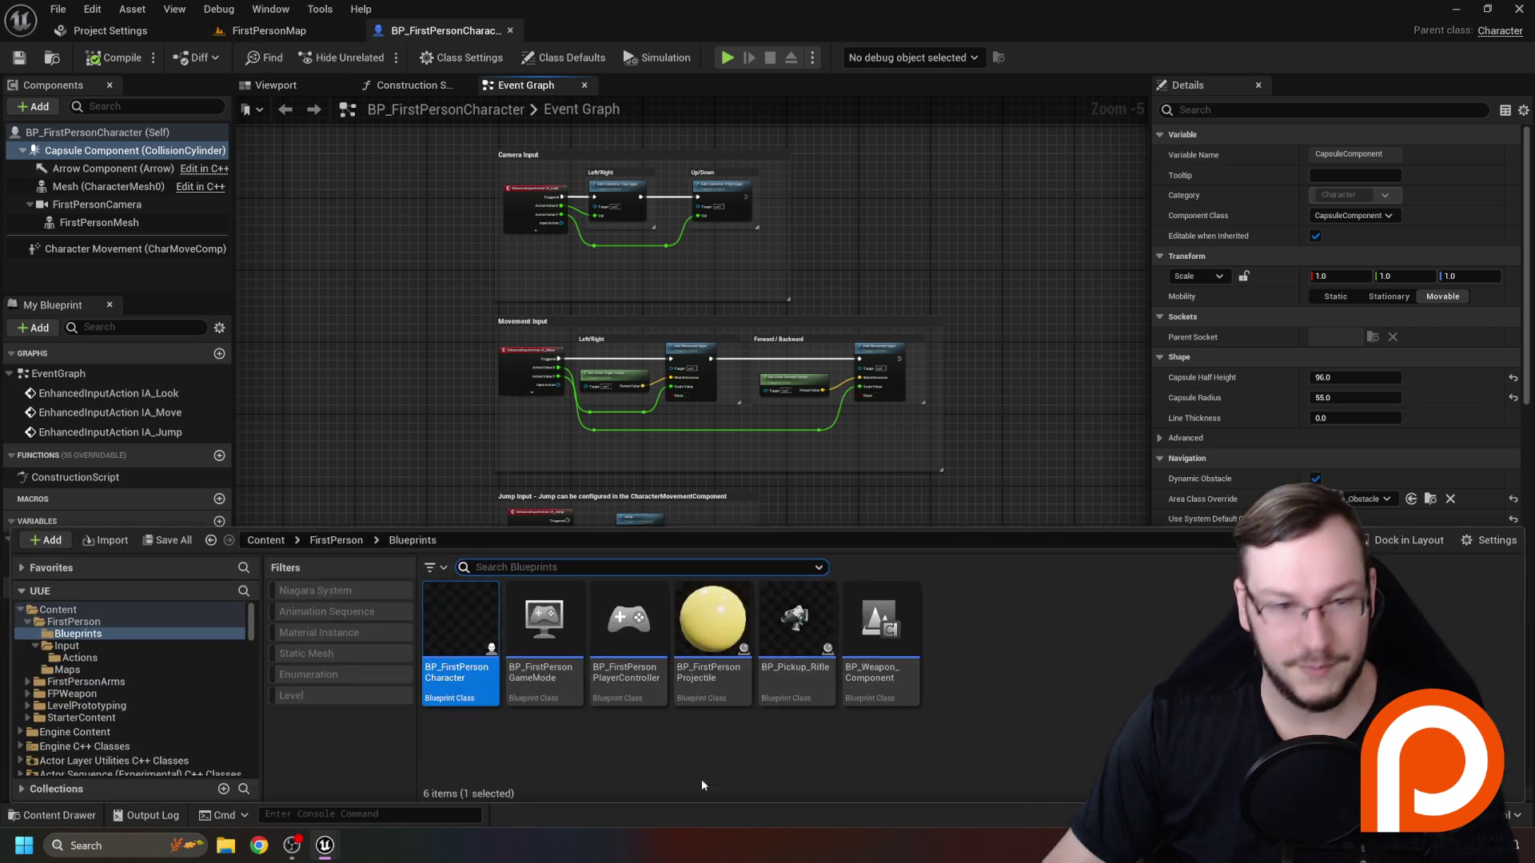
pyautogui.moveTo(575, 687)
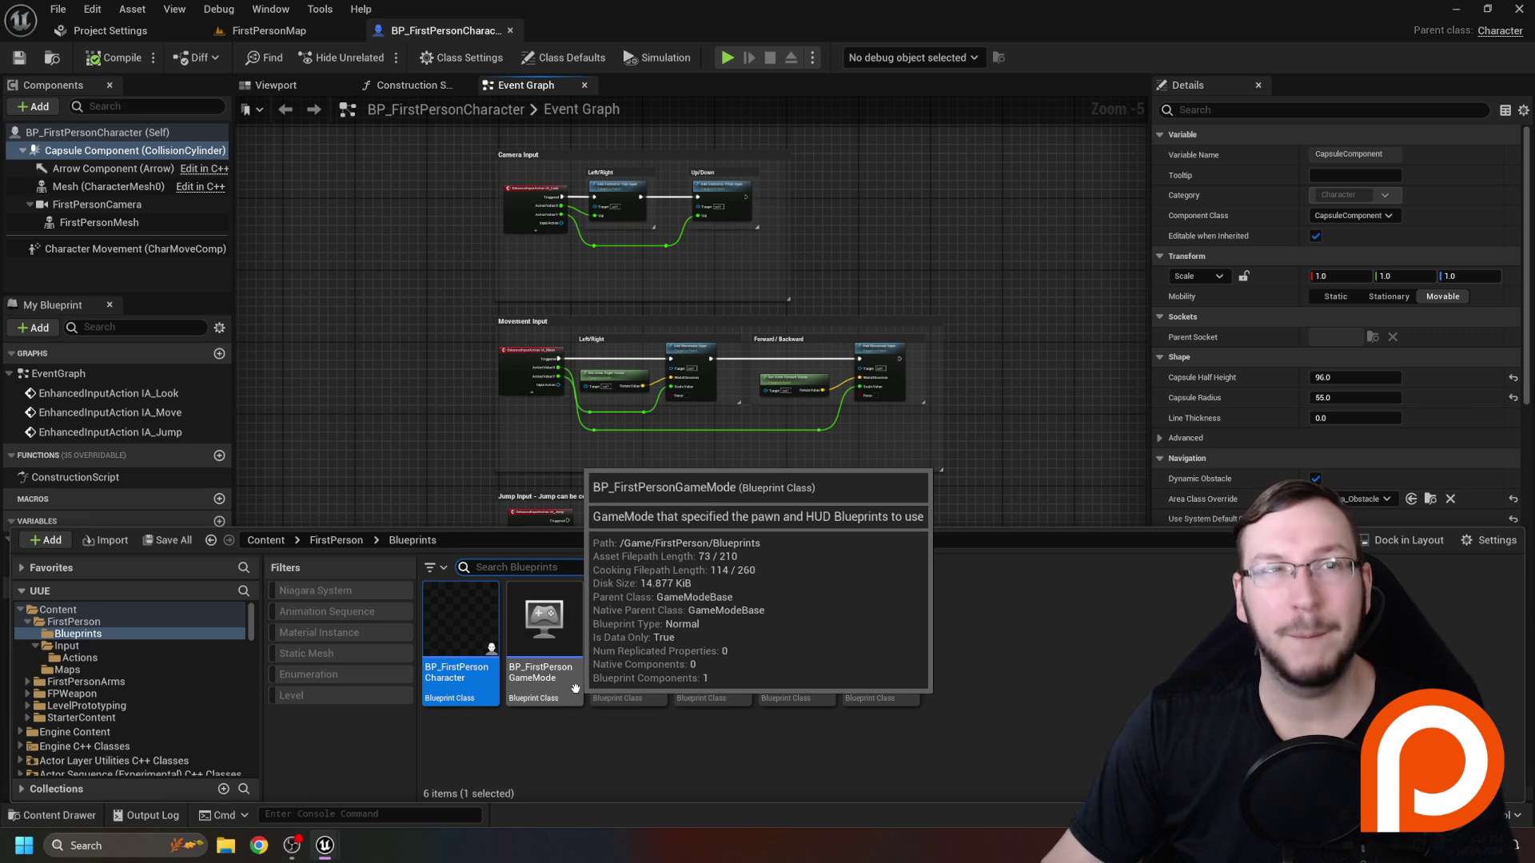
pyautogui.doubleClick(575, 687)
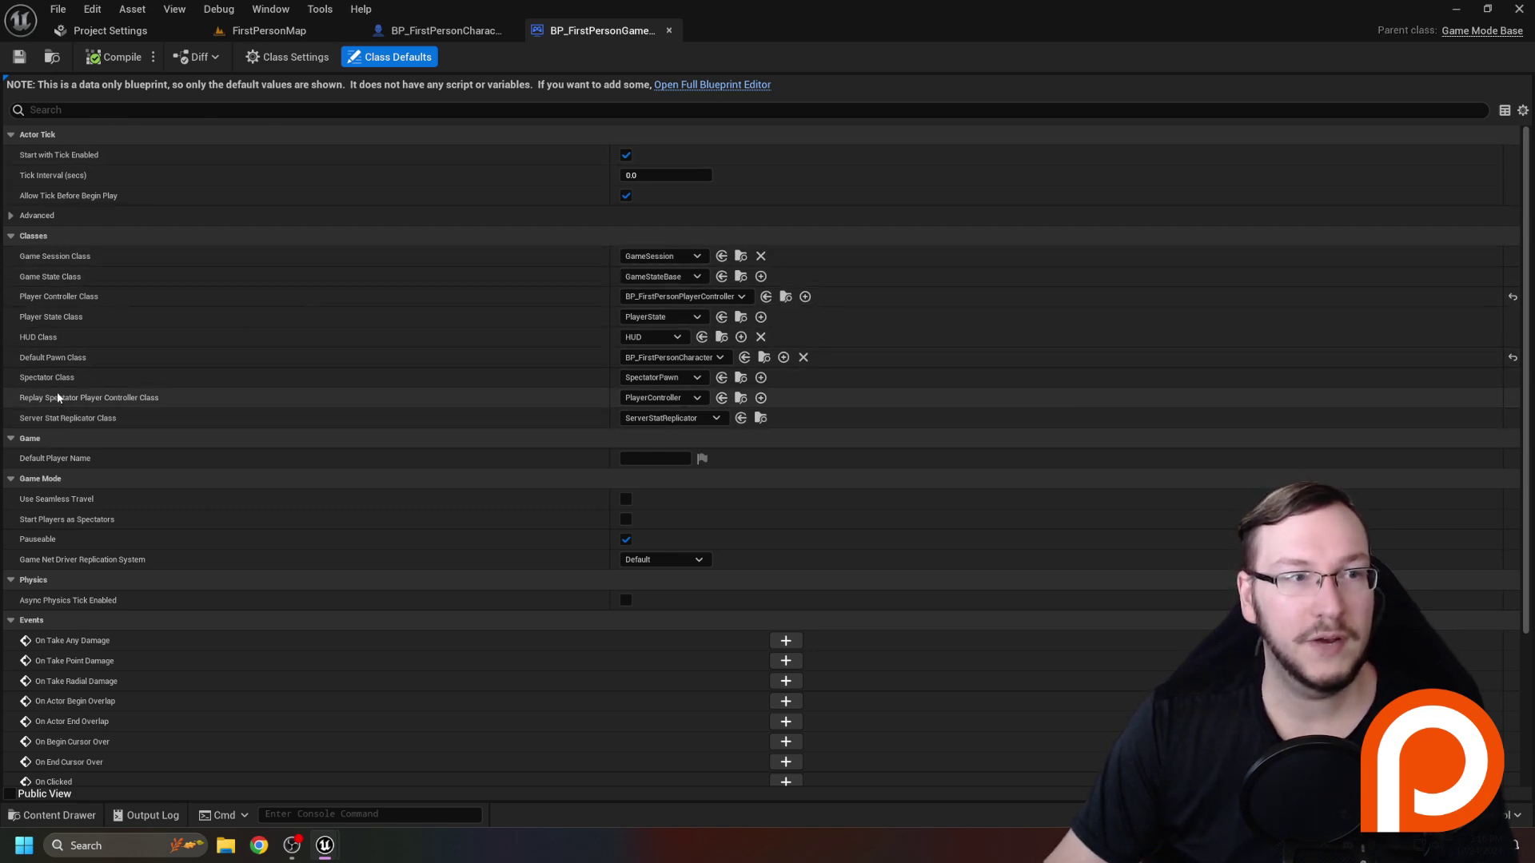
pyautogui.moveTo(42, 304)
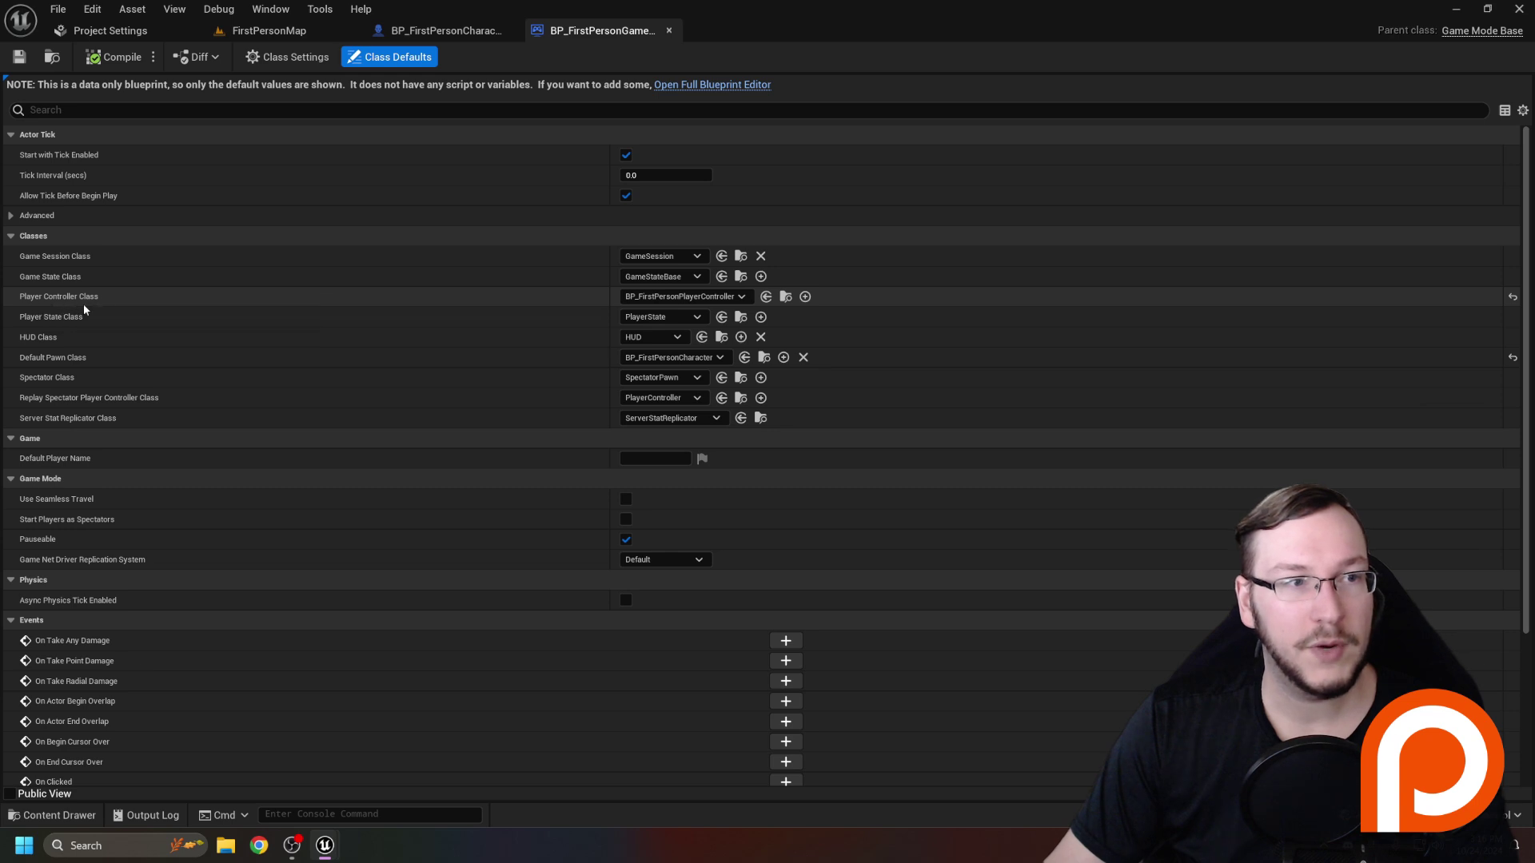